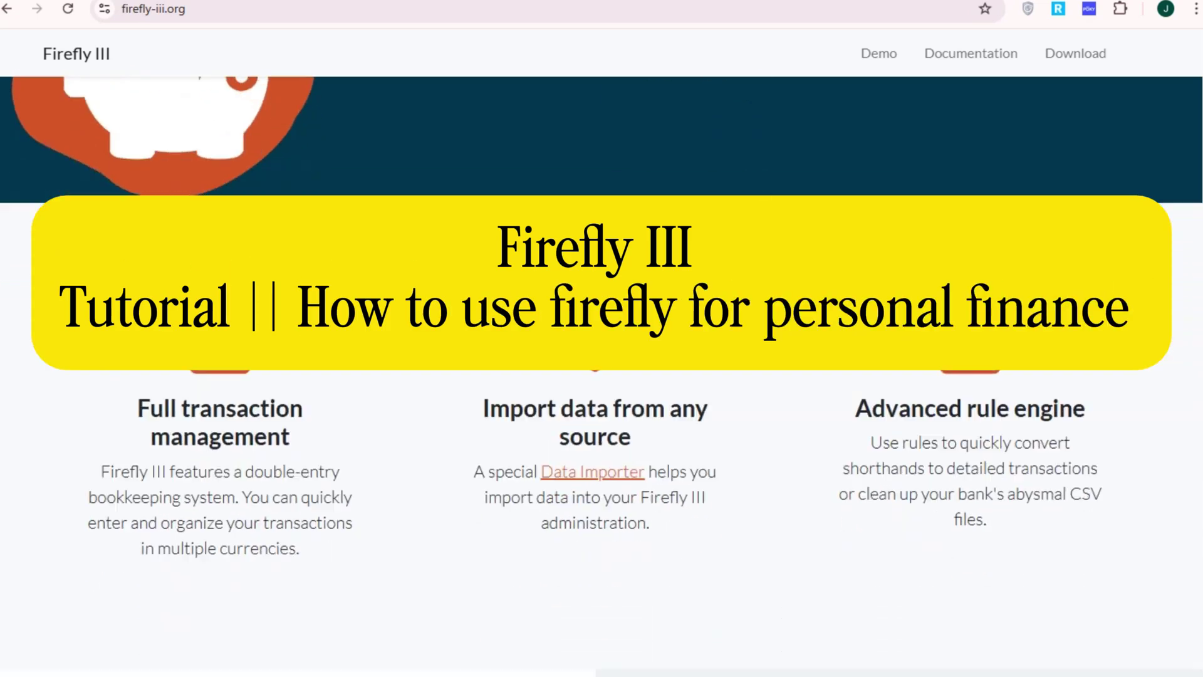
# Scroll up and down through the firefly-iii.org feature overview.
pyautogui.scroll(-4, 601, 377)
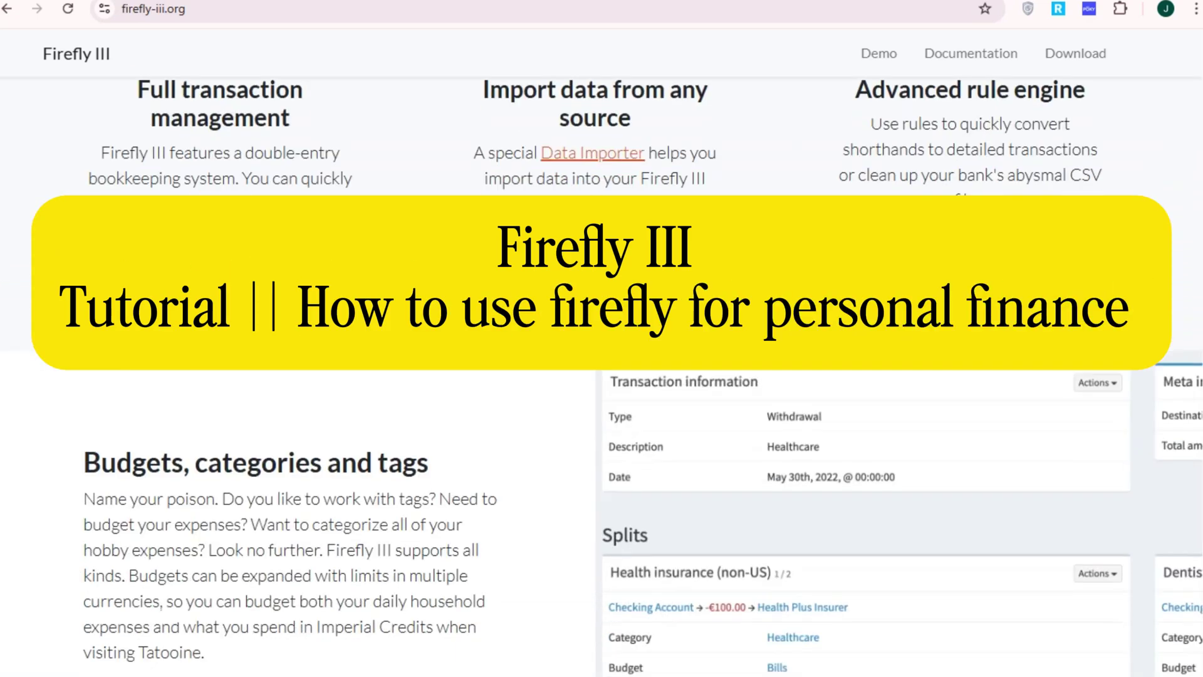
pyautogui.scroll(-9, 601, 376)
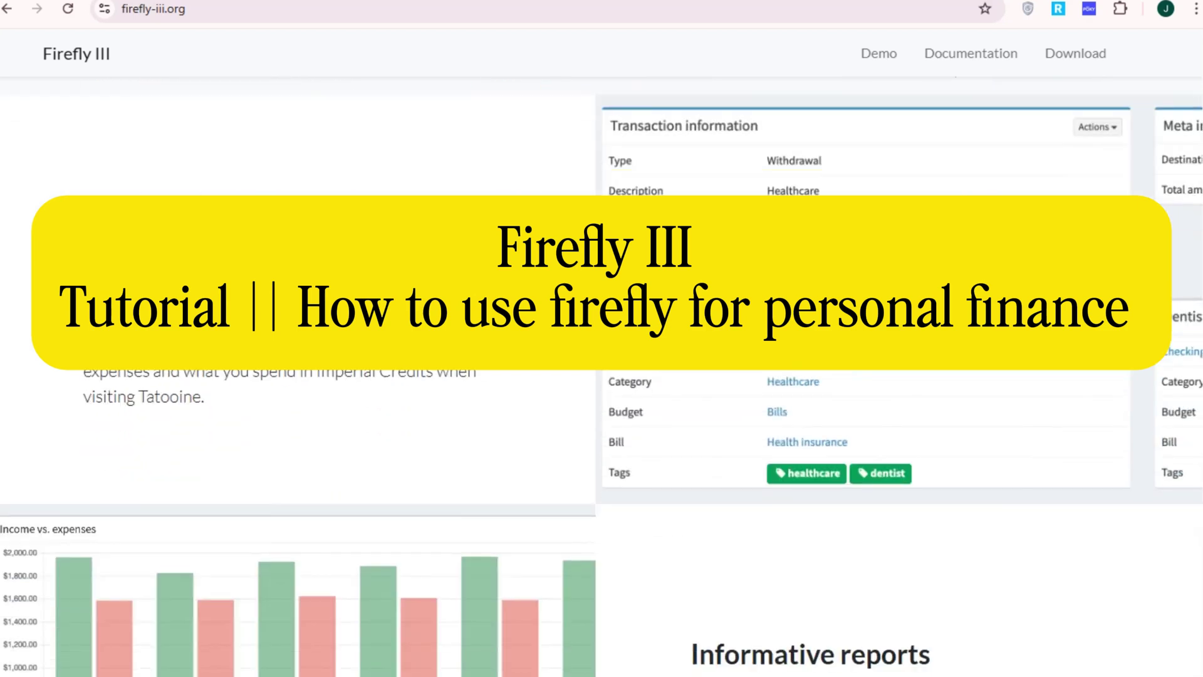
pyautogui.scroll(-8, 780, 318)
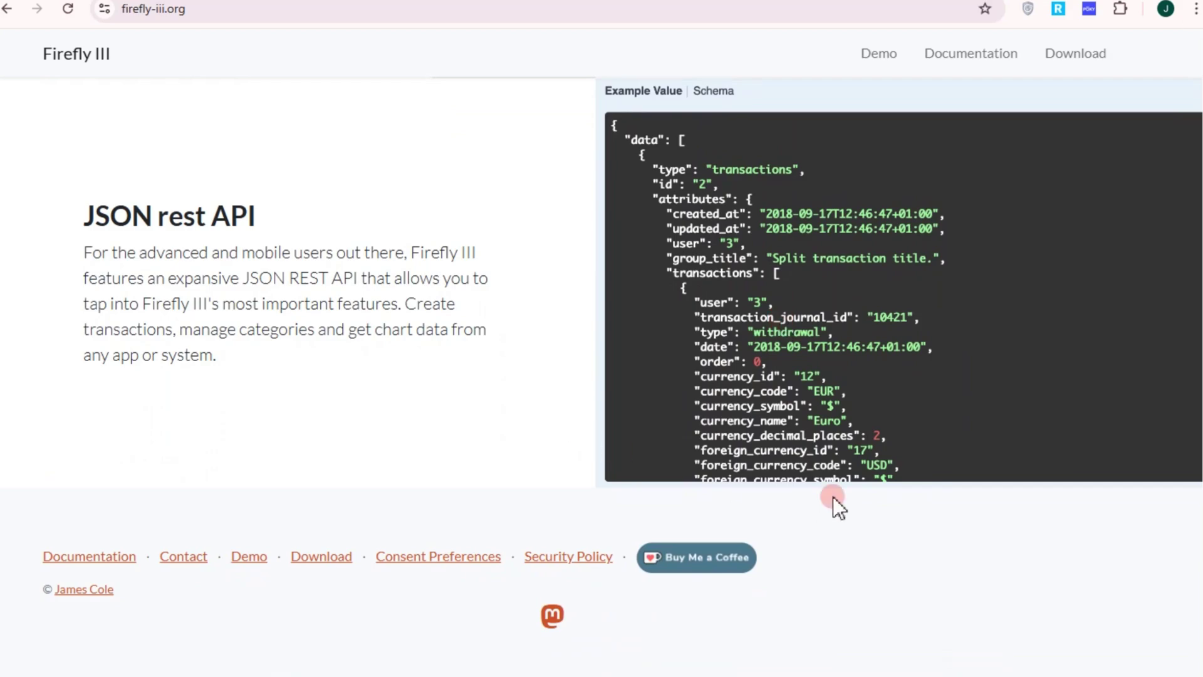
pyautogui.scroll(16, 977, 522)
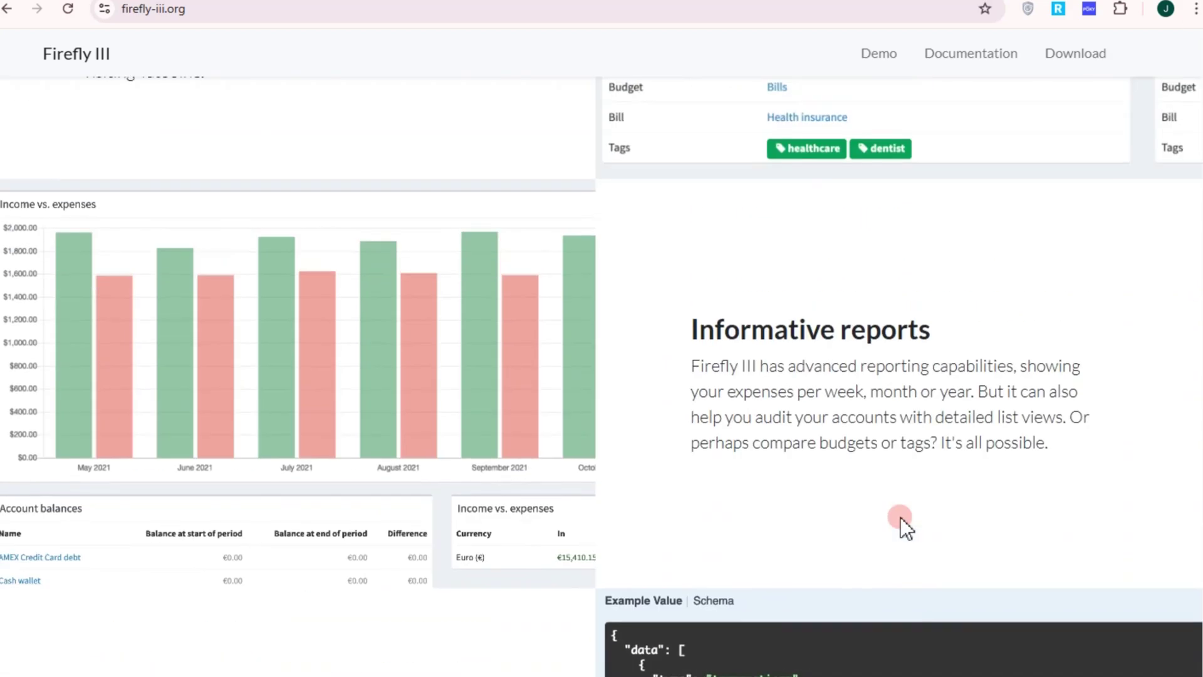
pyautogui.scroll(10, 900, 518)
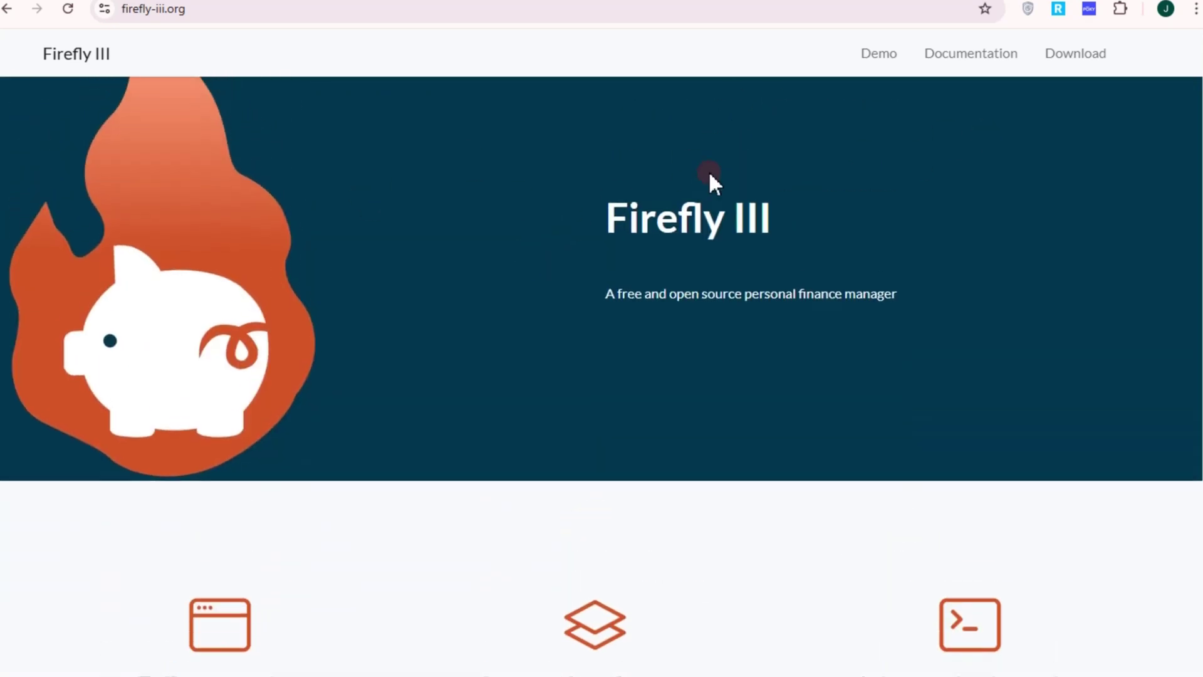
pyautogui.scroll(-4, 713, 504)
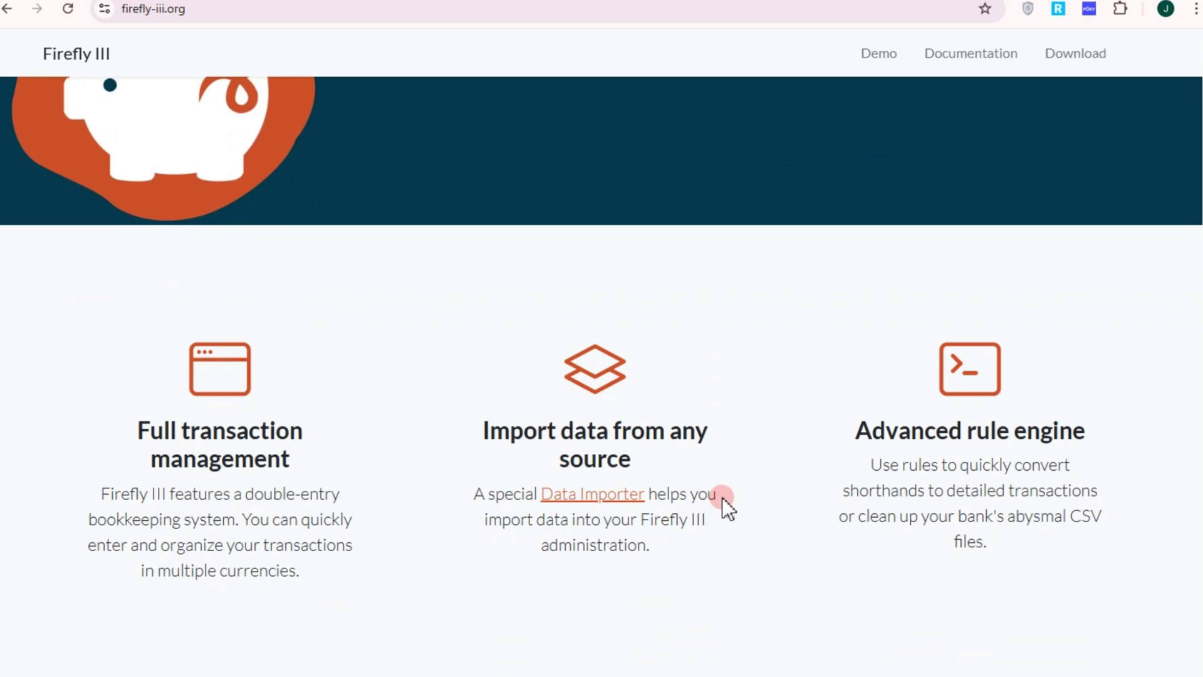
pyautogui.scroll(4, 722, 497)
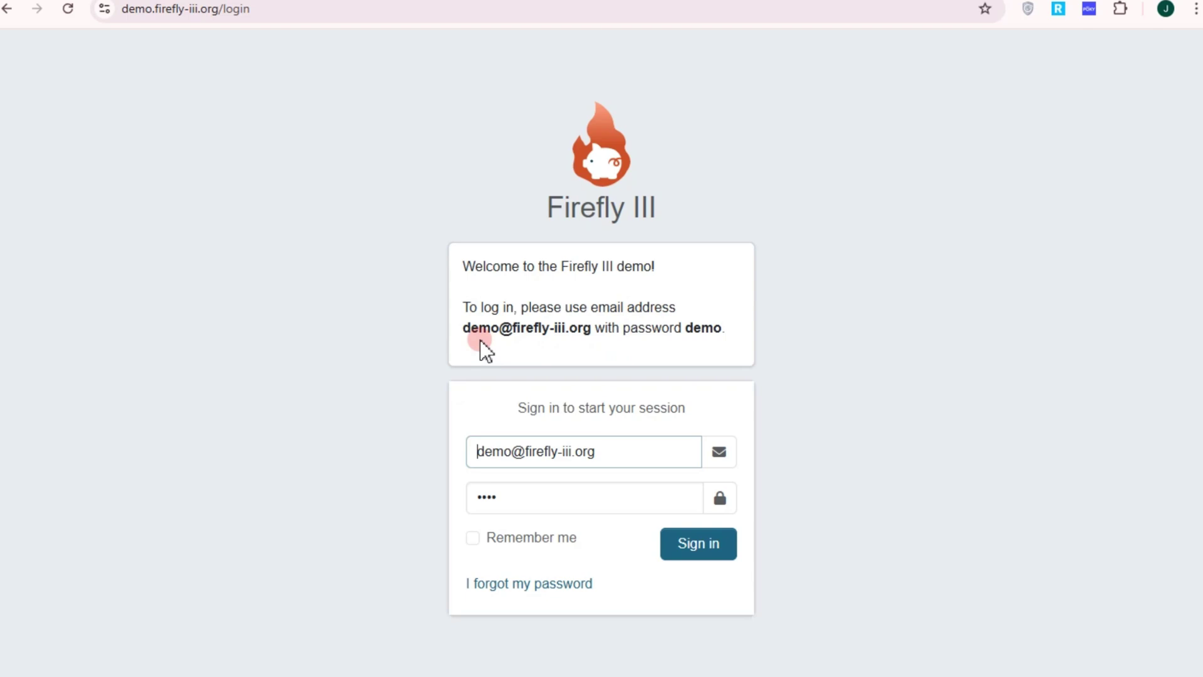
# Copy the demo e-mail address from the welcome note.
pyautogui.moveTo(461, 328); pyautogui.dragTo(593, 327)
pyautogui.rightClick(594, 328)
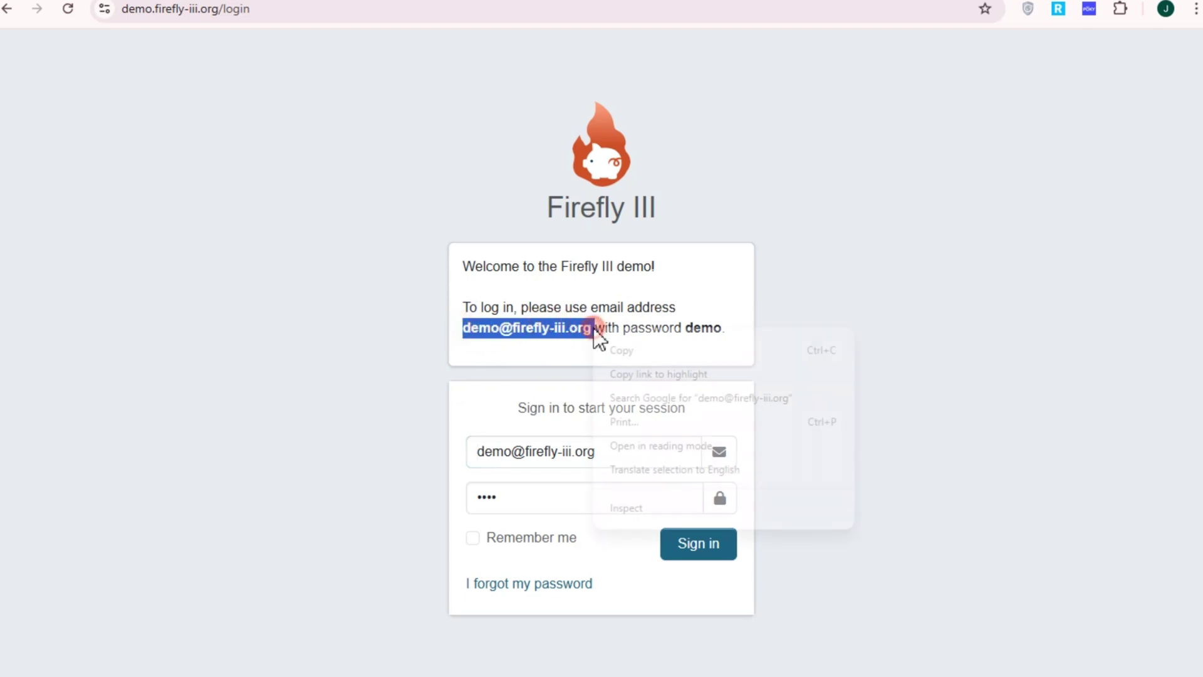
pyautogui.click(615, 352)
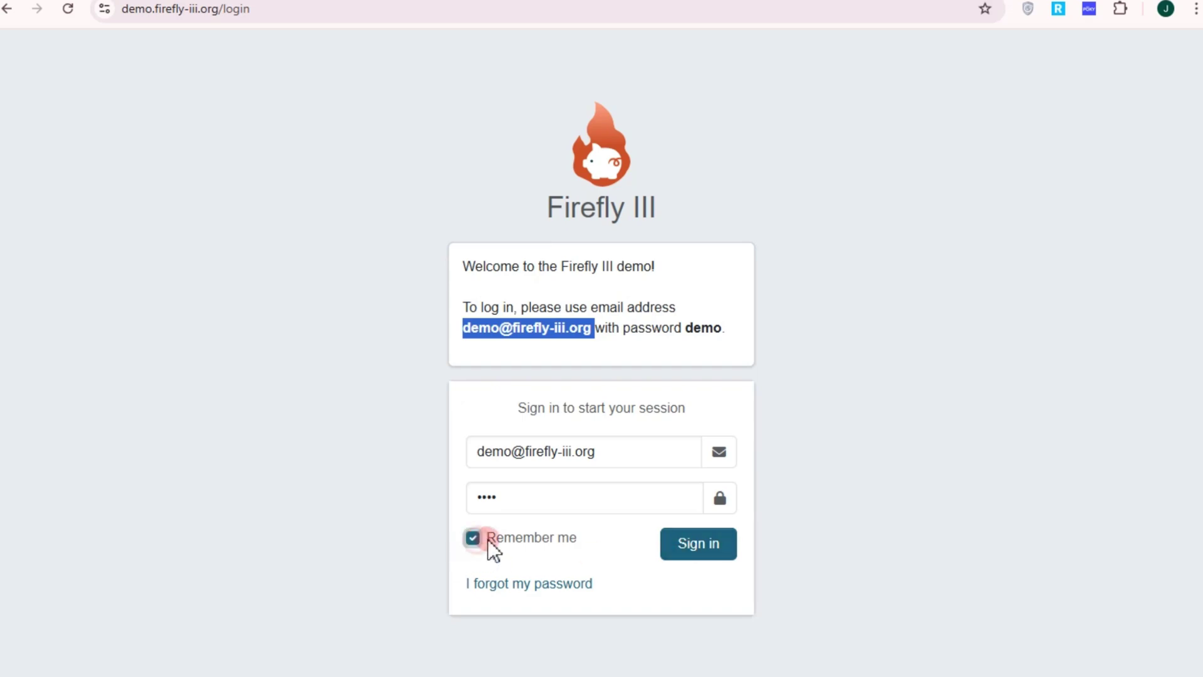
# Sign in to the demo, dismiss the browser's password prompts, and browse the dashboard.
pyautogui.click(691, 544)
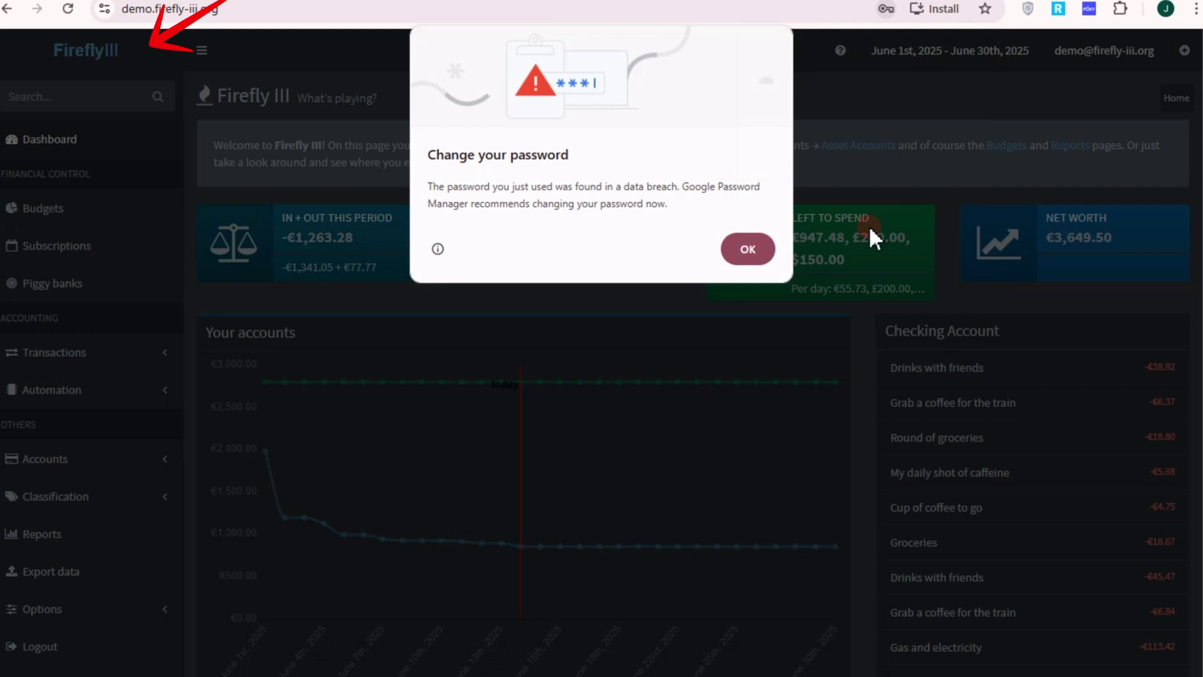
pyautogui.click(746, 252)
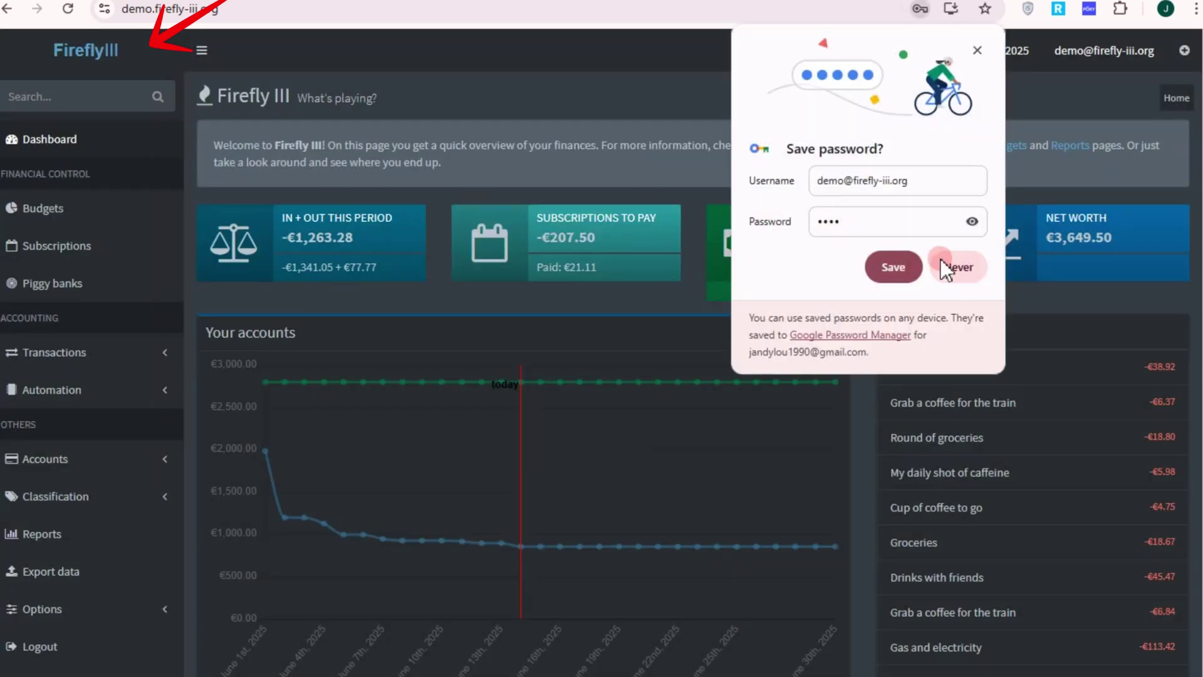
pyautogui.click(959, 268)
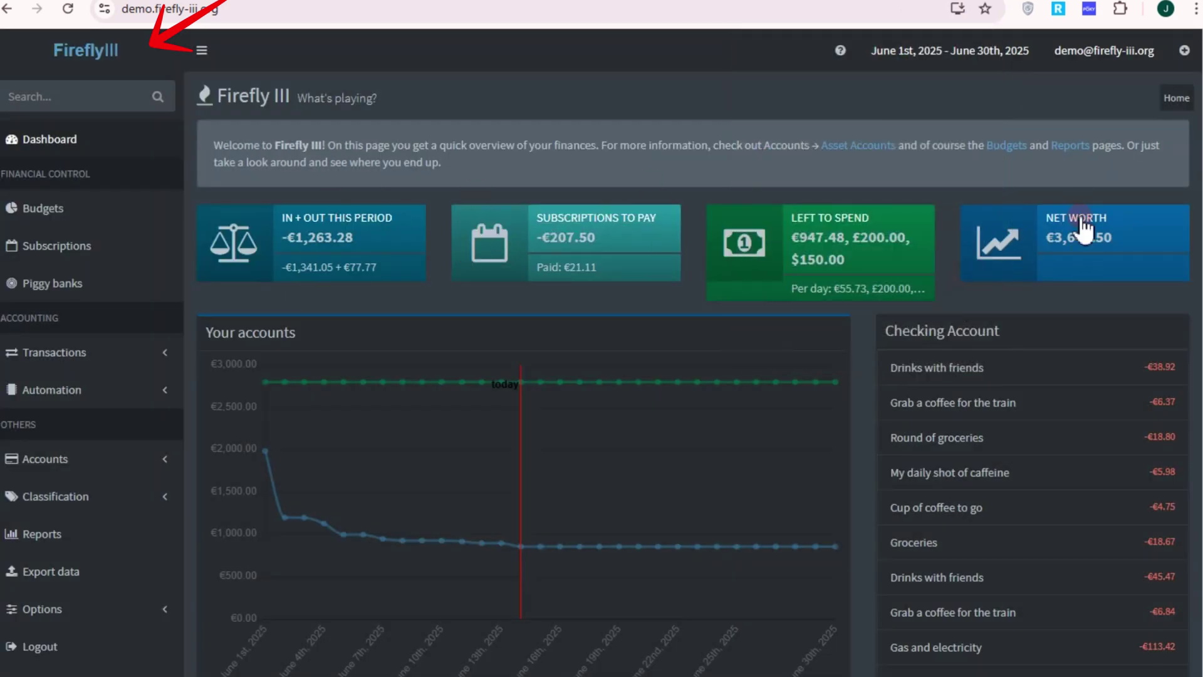
pyautogui.scroll(-8, 470, 264)
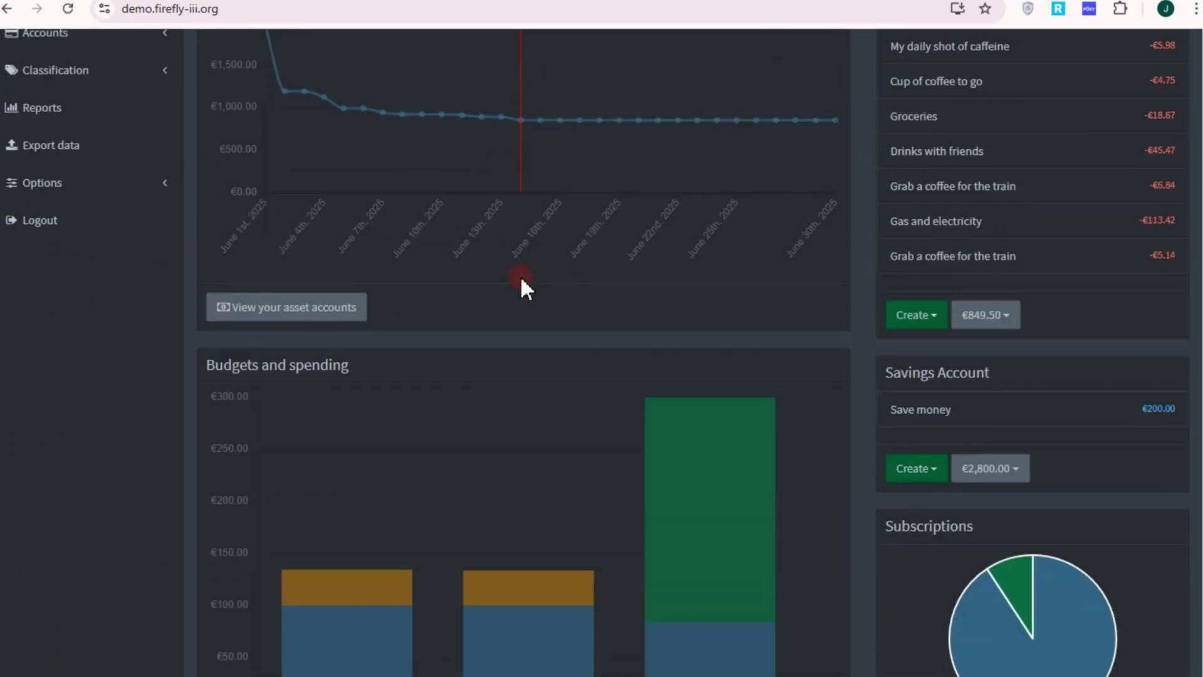
pyautogui.scroll(-10, 522, 280)
pyautogui.scroll(9, 522, 281)
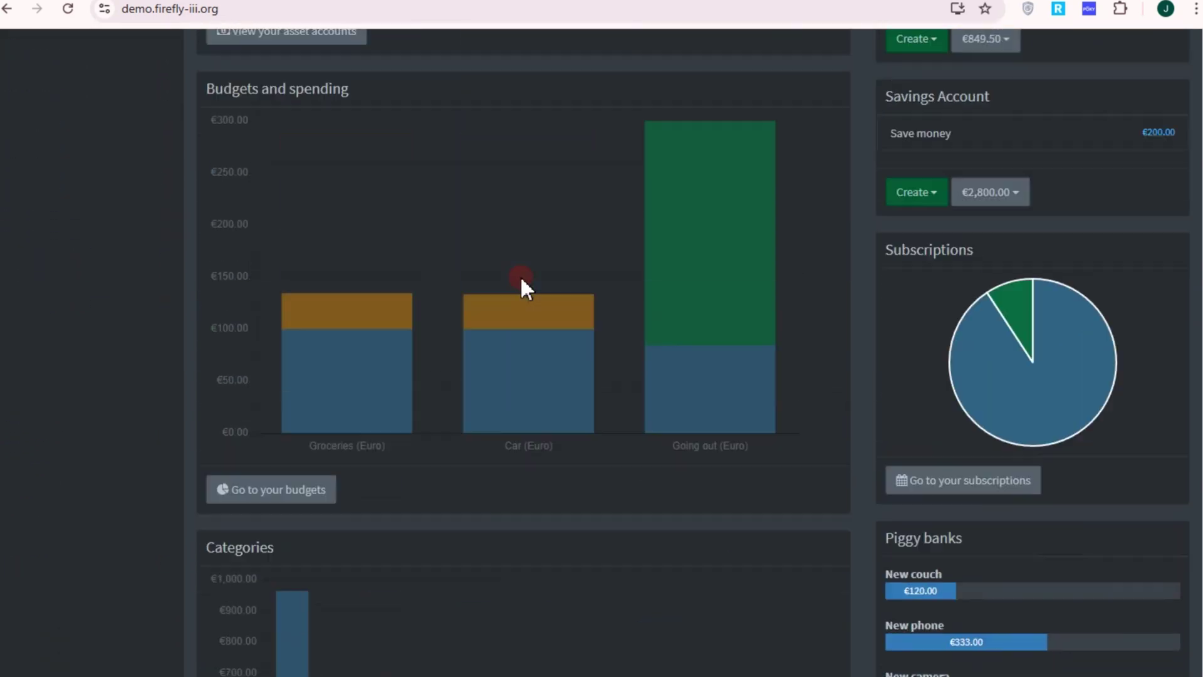
pyautogui.scroll(8, 519, 280)
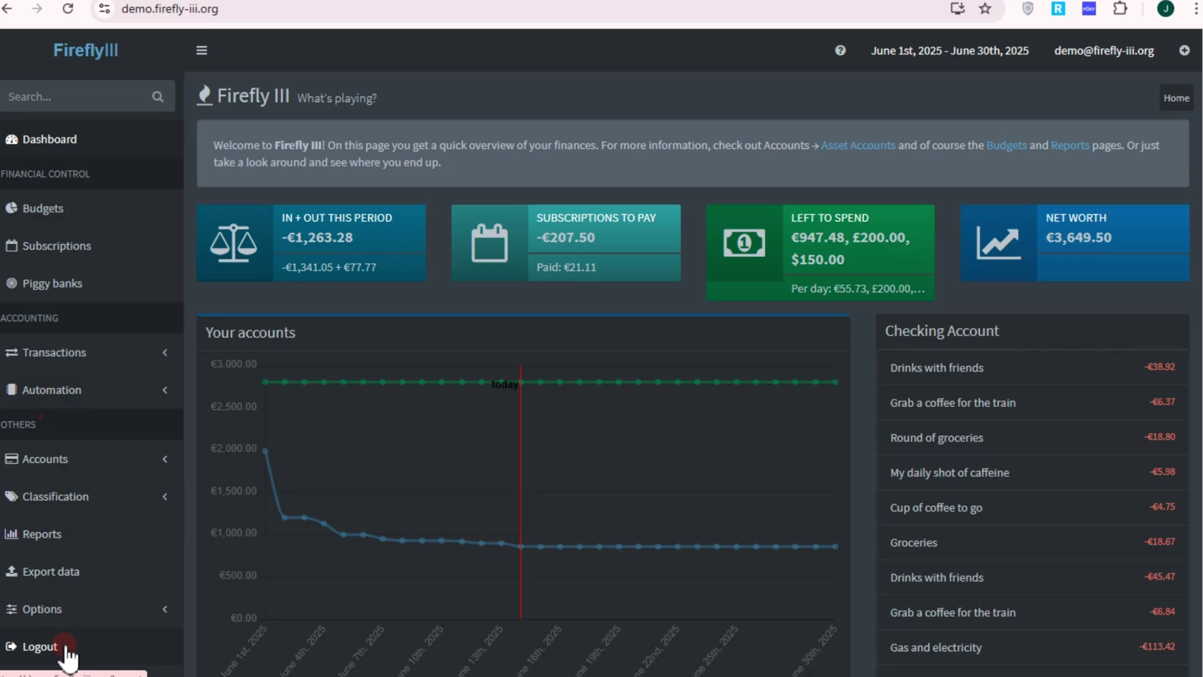
pyautogui.moveTo(285, 519)
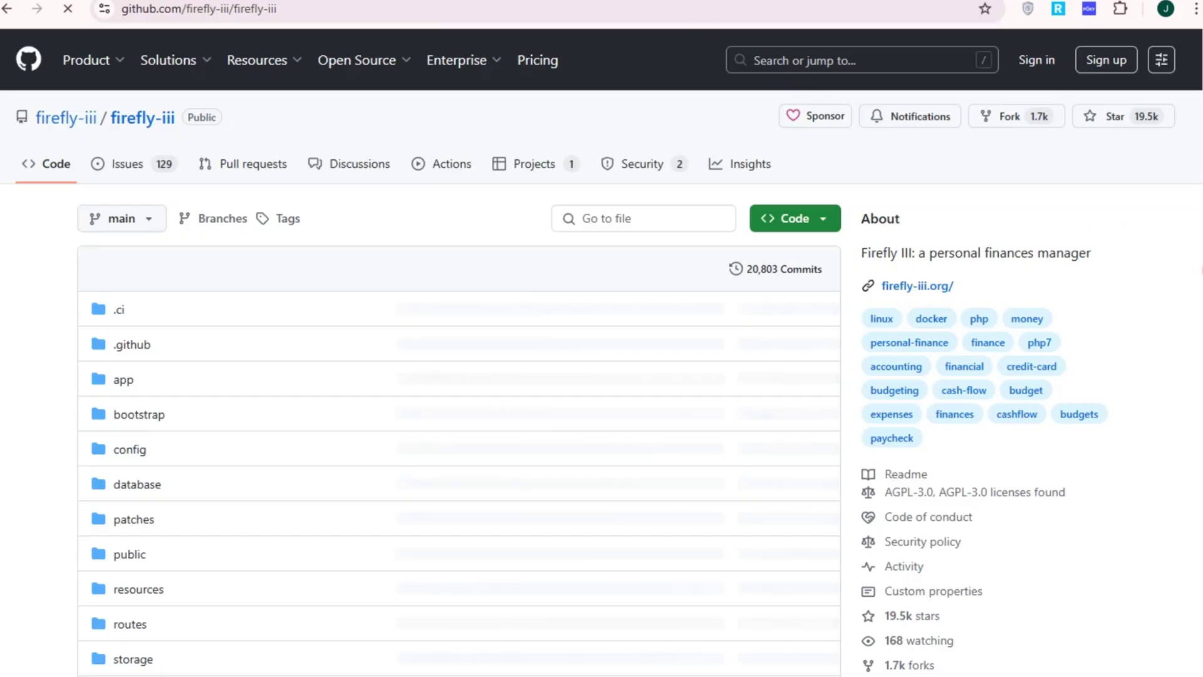
pyautogui.scroll(-3, 803, 285)
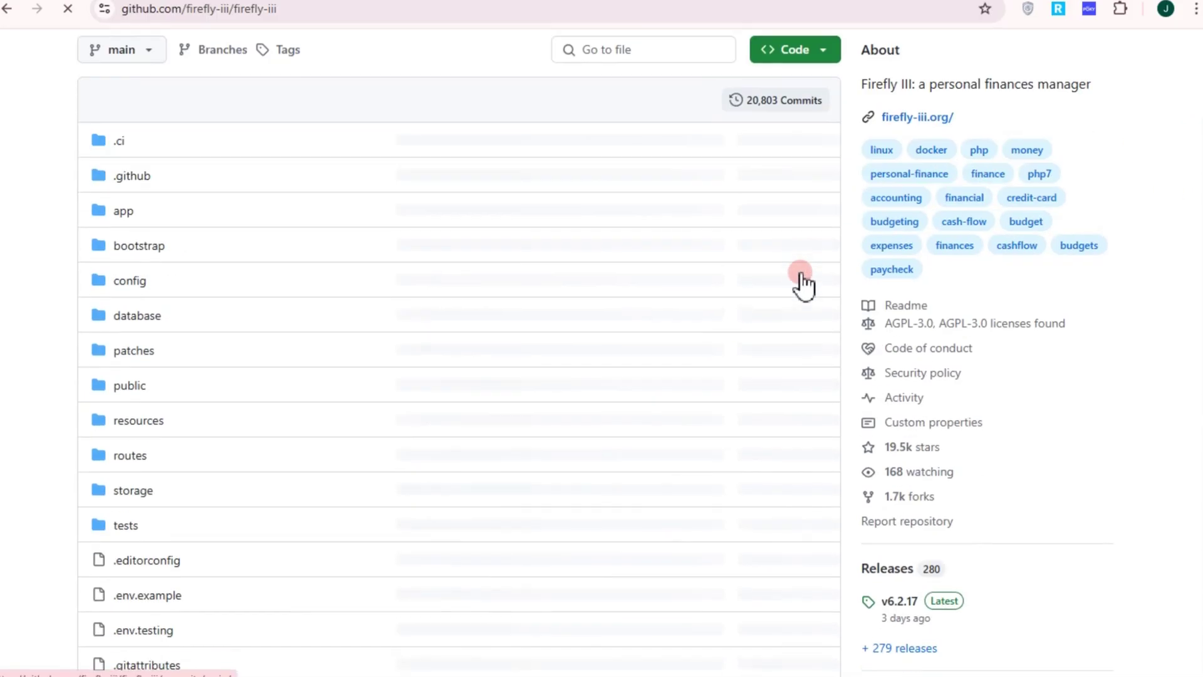
pyautogui.scroll(-10, 803, 285)
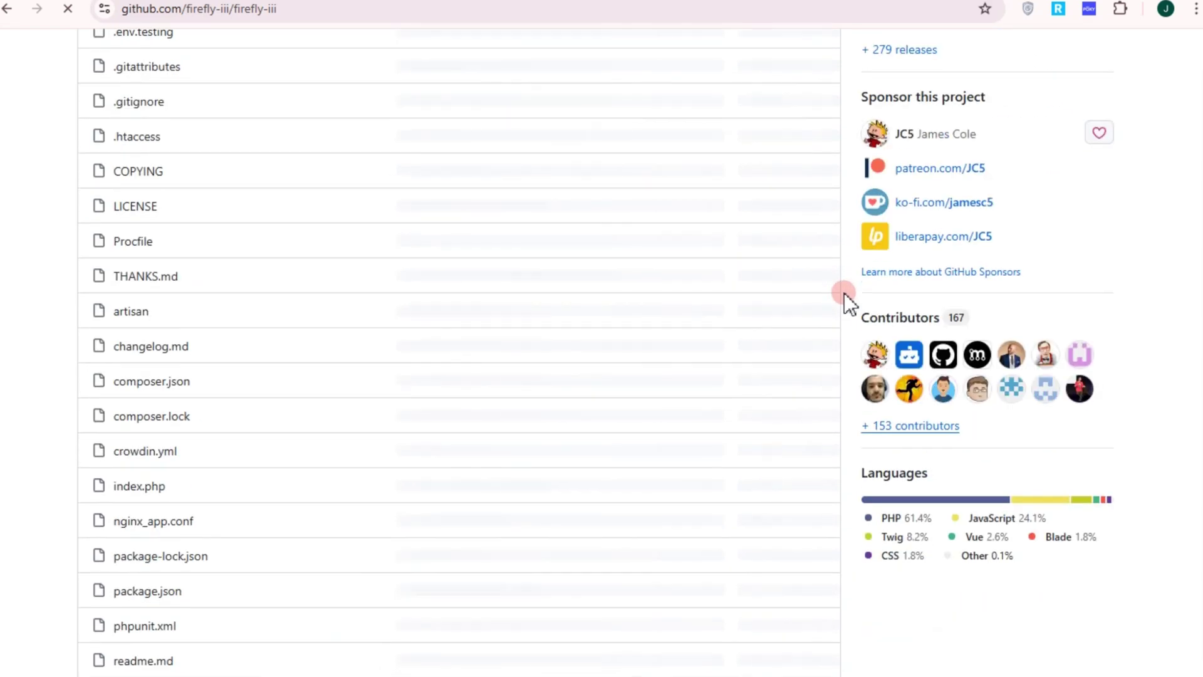
pyautogui.scroll(13, 844, 293)
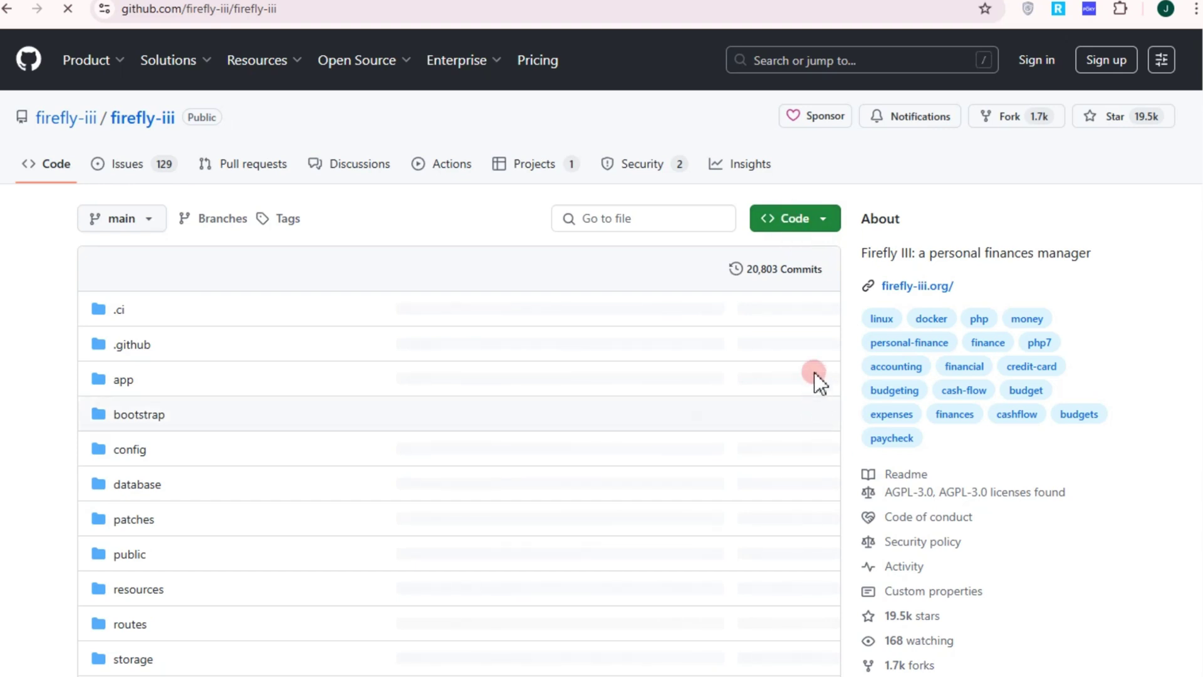
pyautogui.scroll(-8, 771, 340)
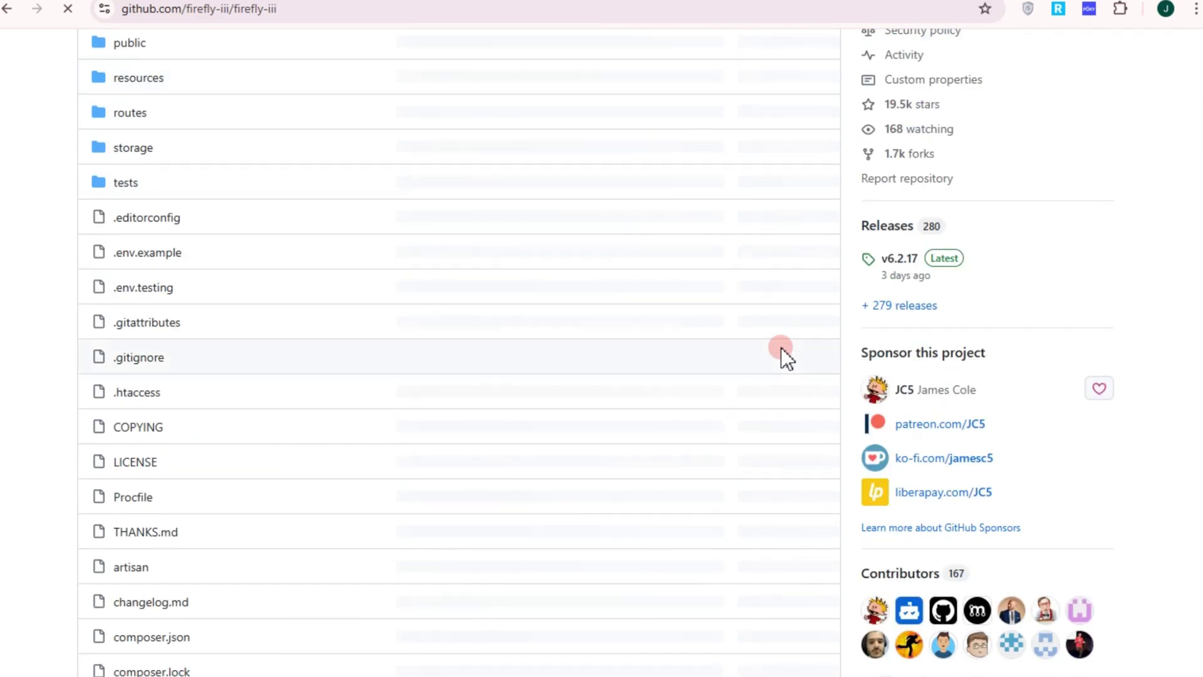
pyautogui.scroll(-11, 815, 422)
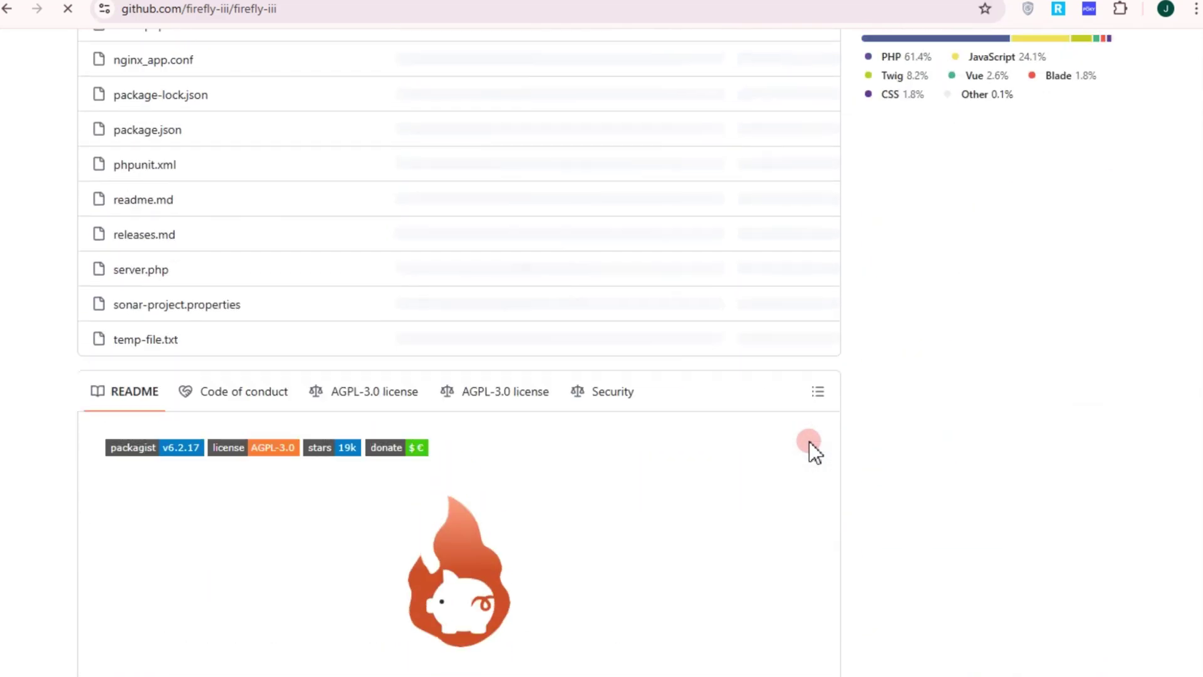
pyautogui.scroll(20, 381, 312)
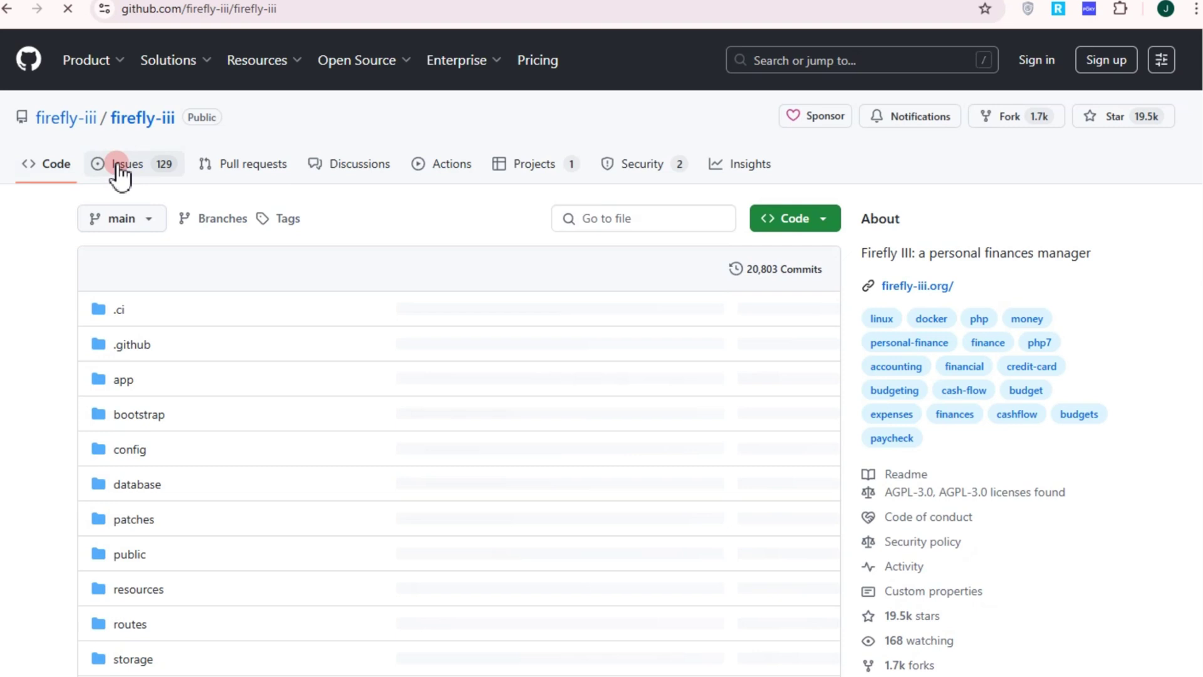
pyautogui.click(103, 171)
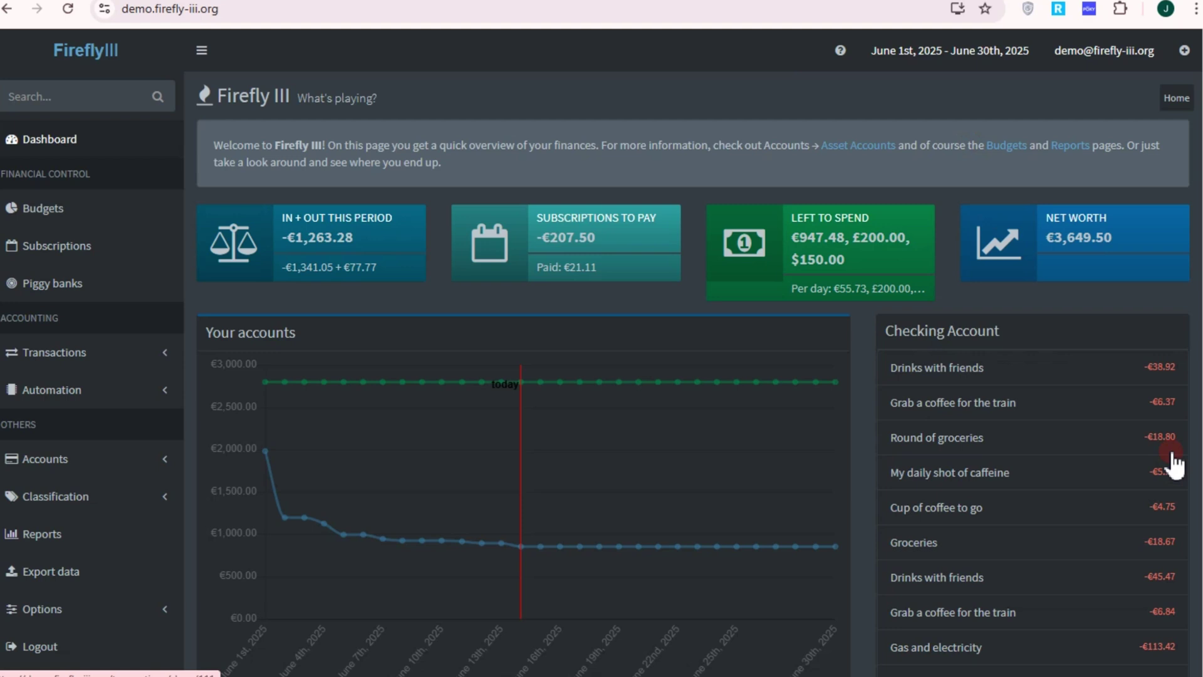
# Expand the account types in the sidebar and open the liabilities list.
pyautogui.click(66, 460)
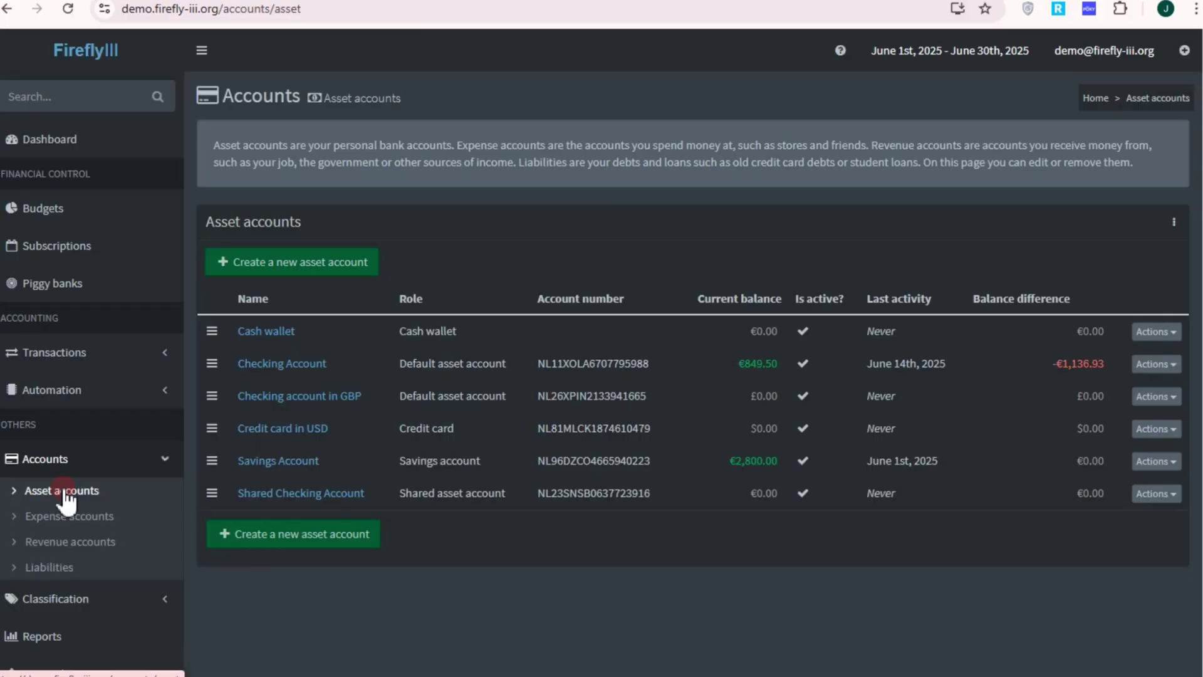
pyautogui.click(282, 263)
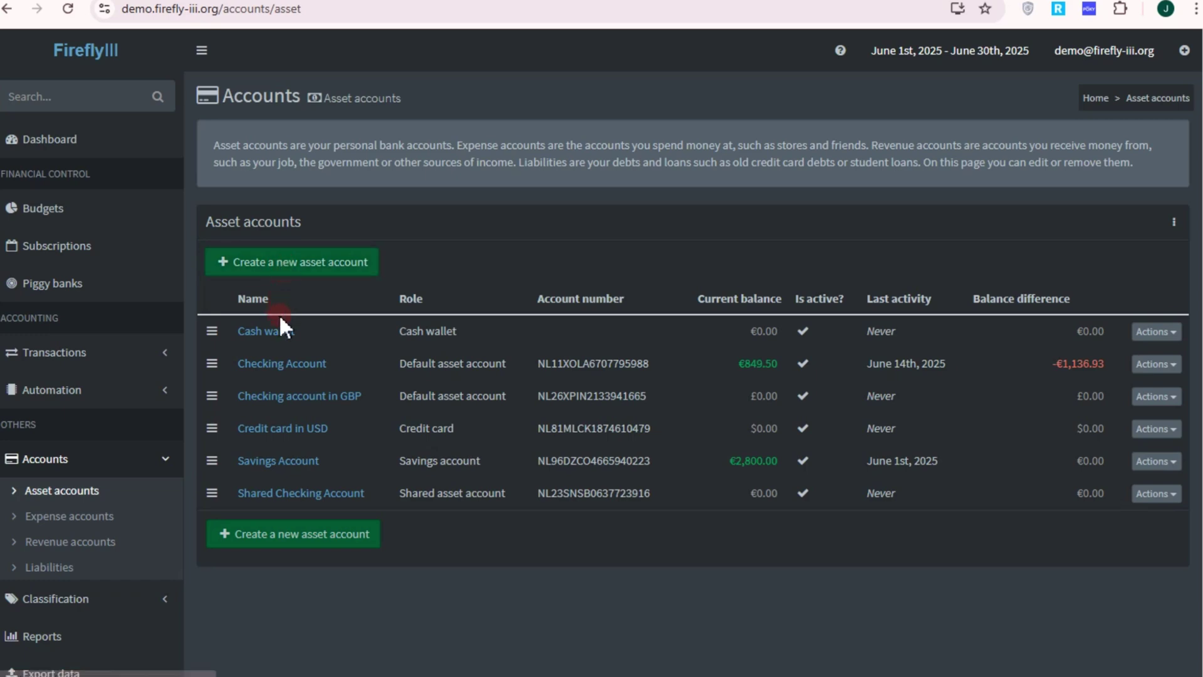
pyautogui.click(282, 537)
pyautogui.click(49, 568)
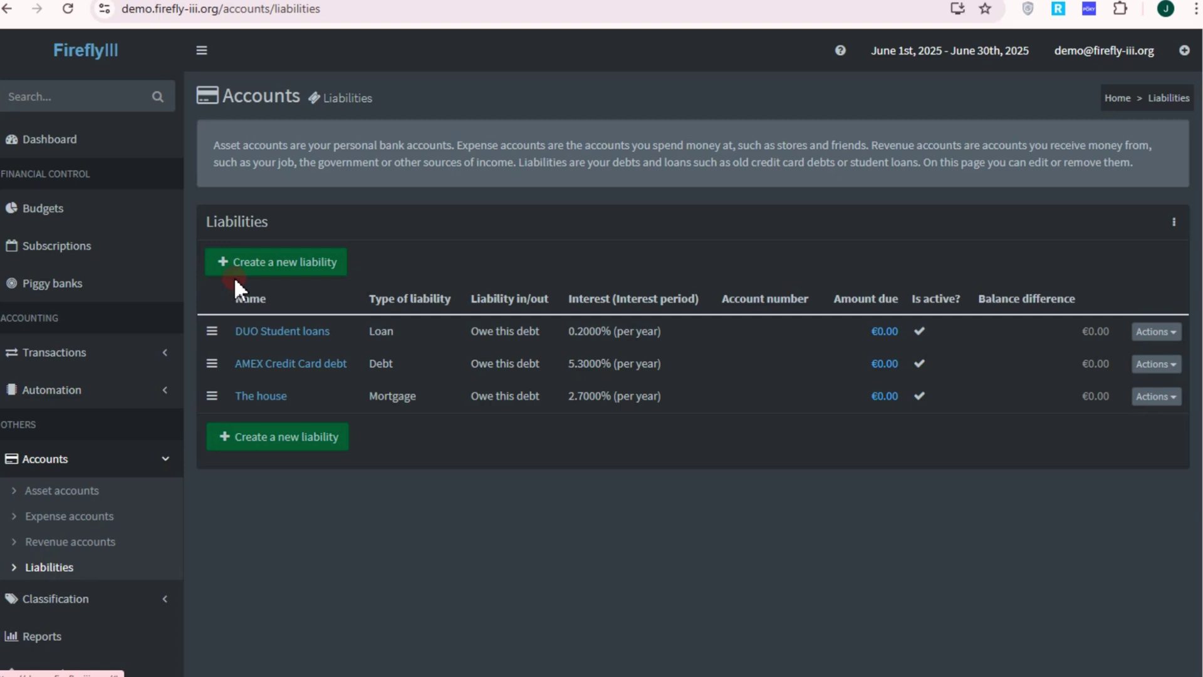
# Switch account lists and scroll through the expense accounts table.
pyautogui.click(258, 262)
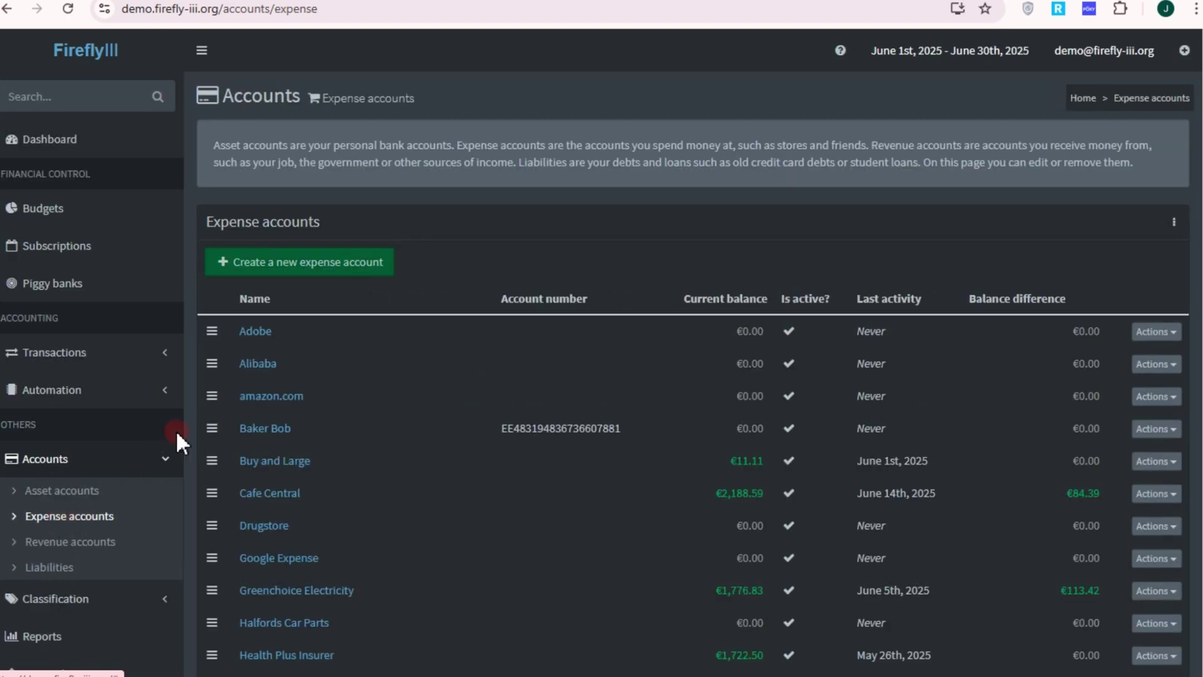
pyautogui.scroll(-2, 293, 328)
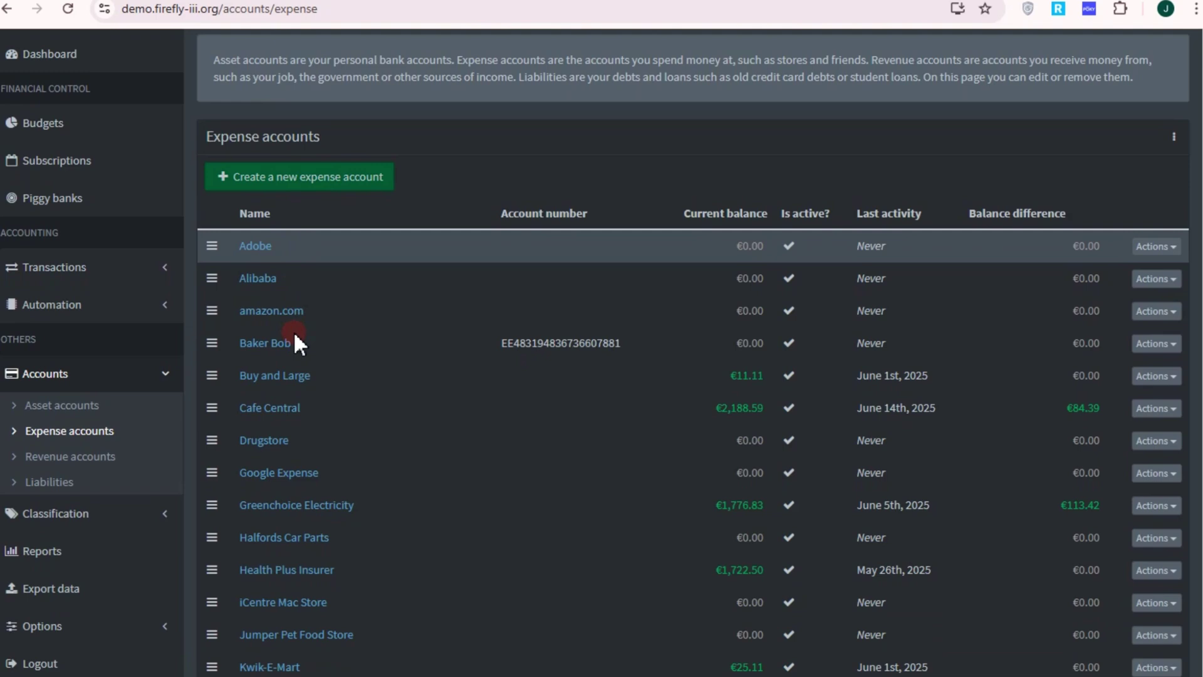
pyautogui.scroll(-2, 295, 338)
pyautogui.scroll(-2, 296, 344)
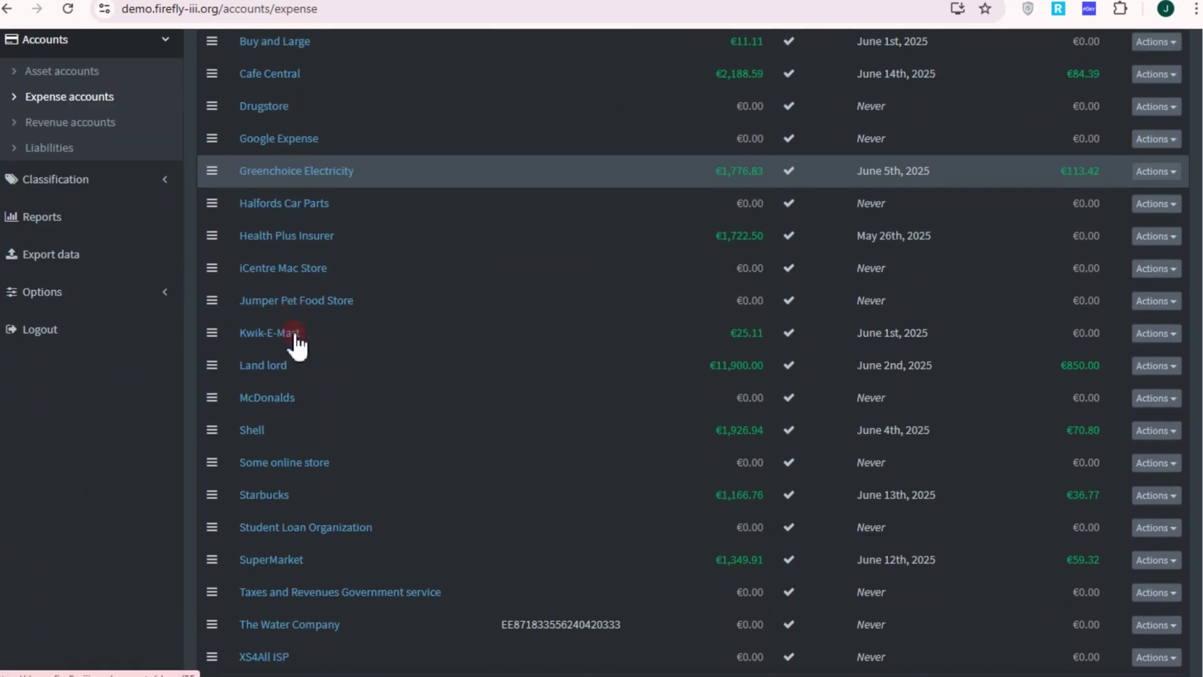
pyautogui.scroll(1, 297, 346)
pyautogui.scroll(-3, 294, 343)
pyautogui.scroll(7, 294, 341)
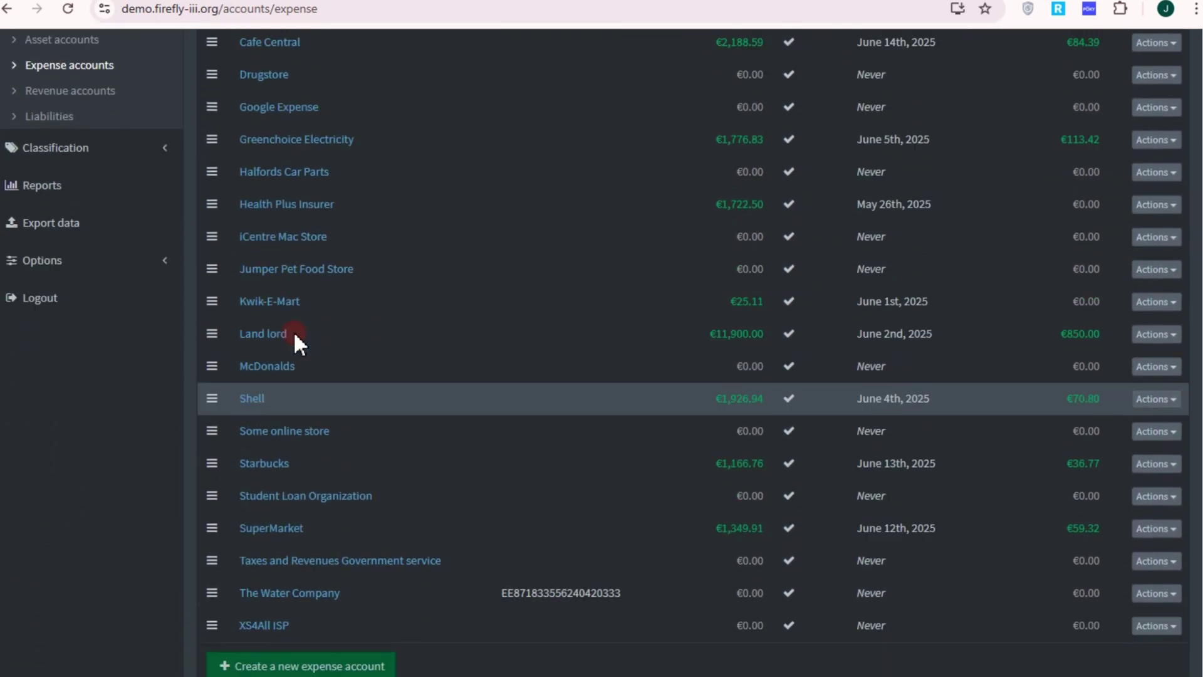
pyautogui.scroll(3, 294, 339)
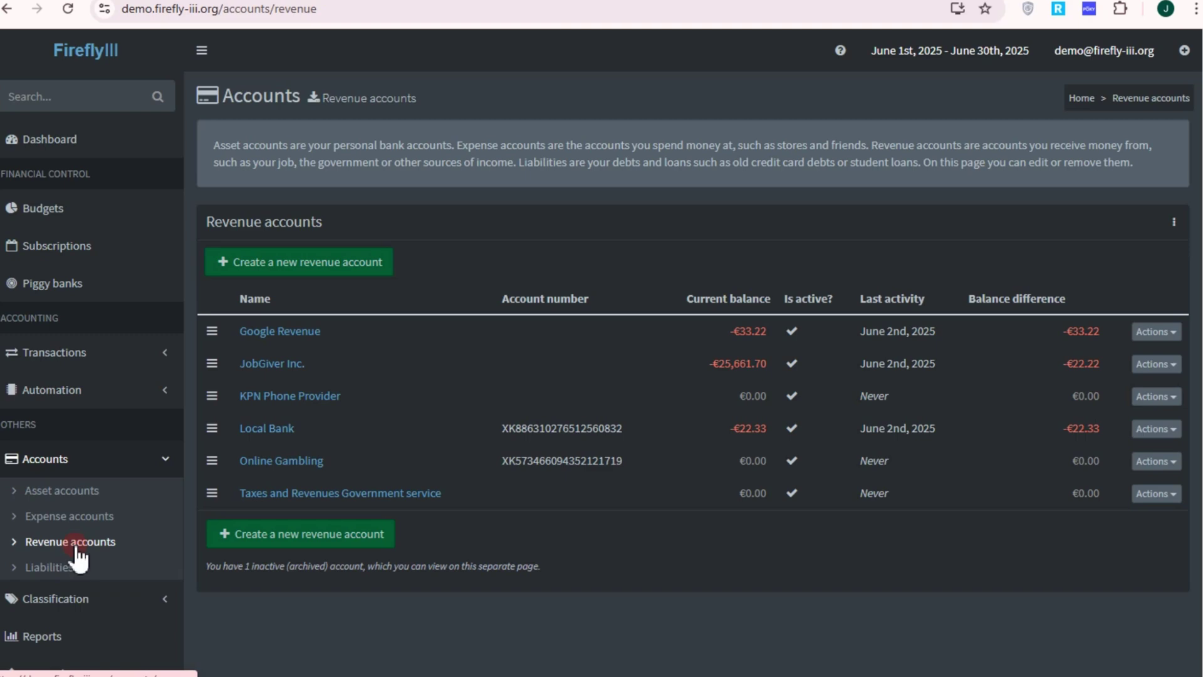
# Open the blank new revenue account form, dismiss its tour tip, and scroll down it.
pyautogui.click(312, 264)
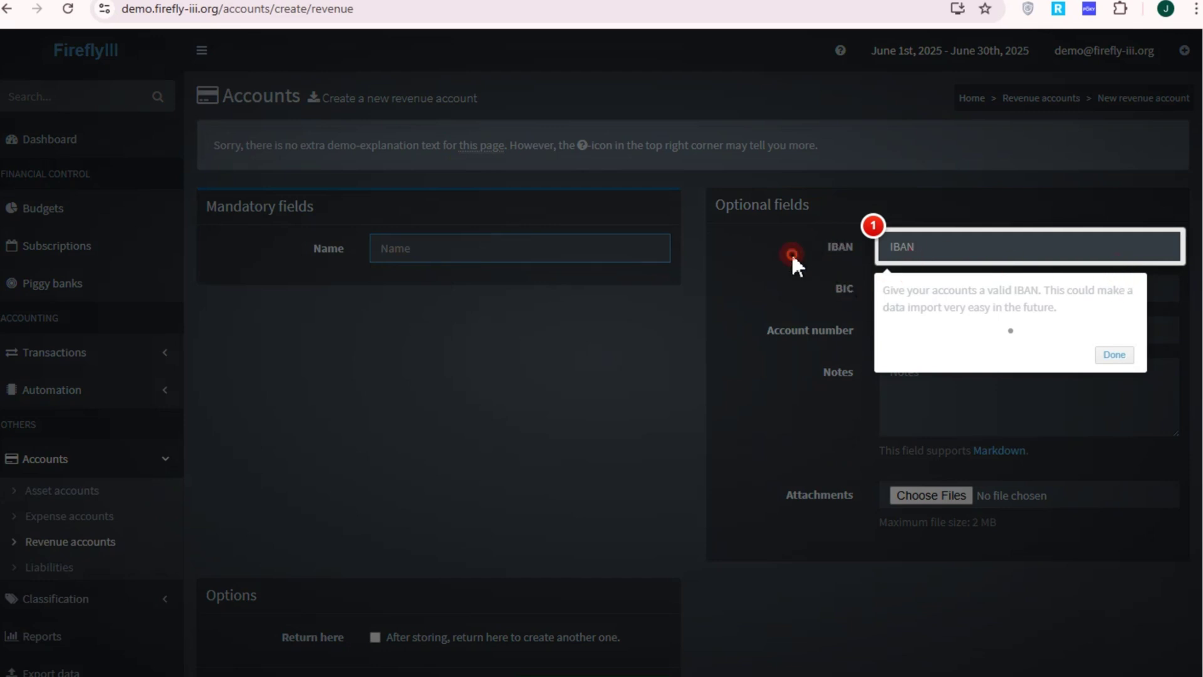
pyautogui.click(792, 253)
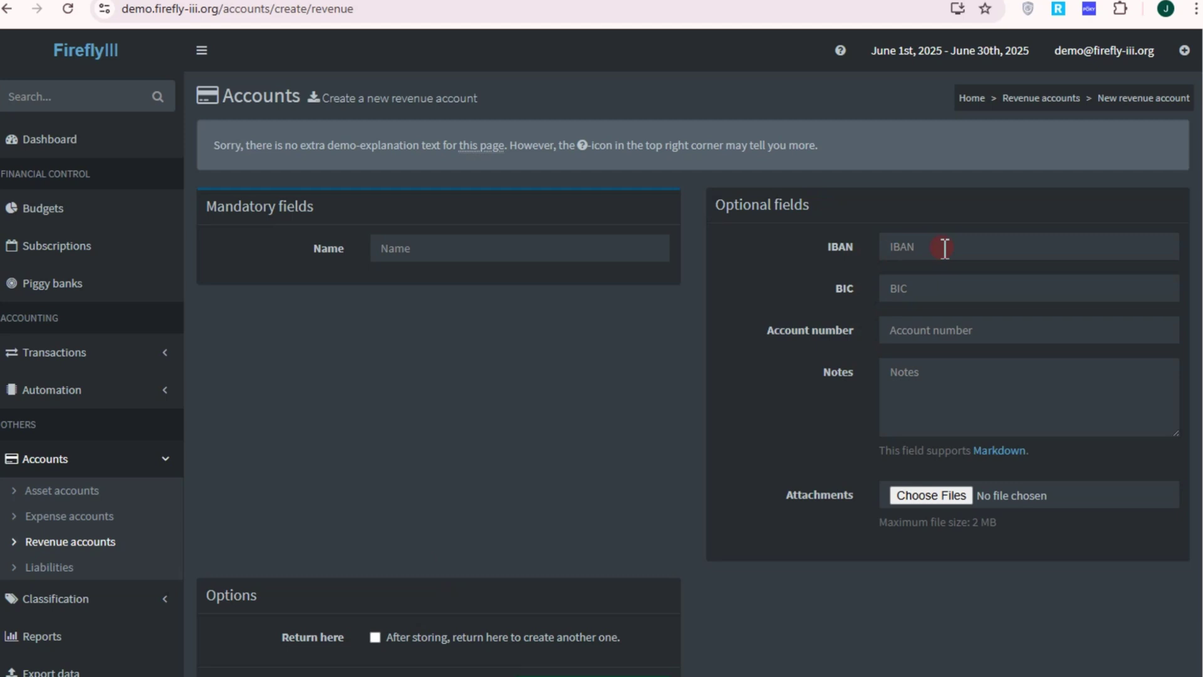
pyautogui.scroll(-2, 895, 360)
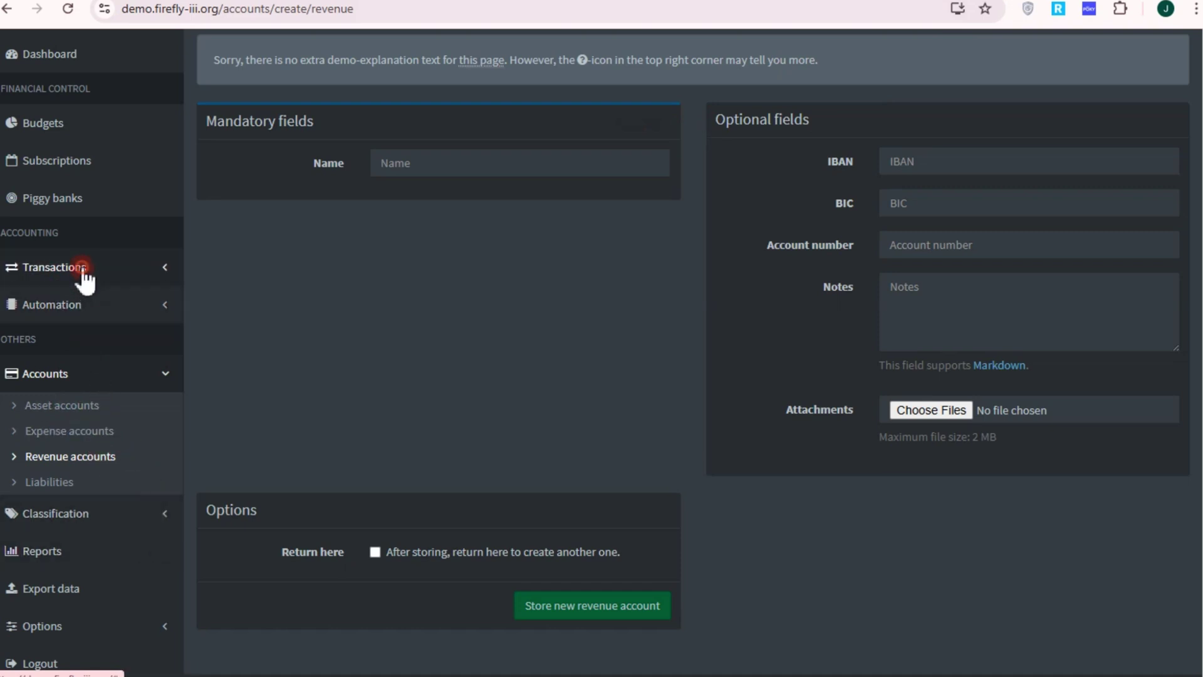
# Open the June 2025 expenses list and scroll through its charts and transactions.
pyautogui.click(83, 273)
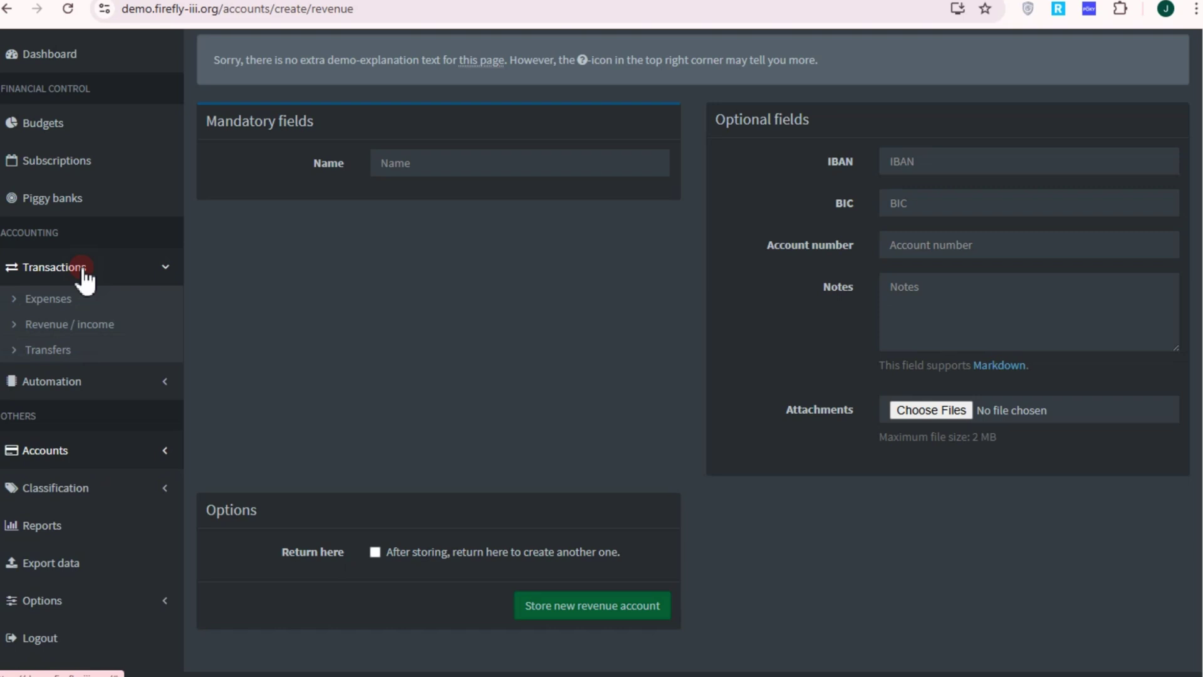
pyautogui.click(63, 300)
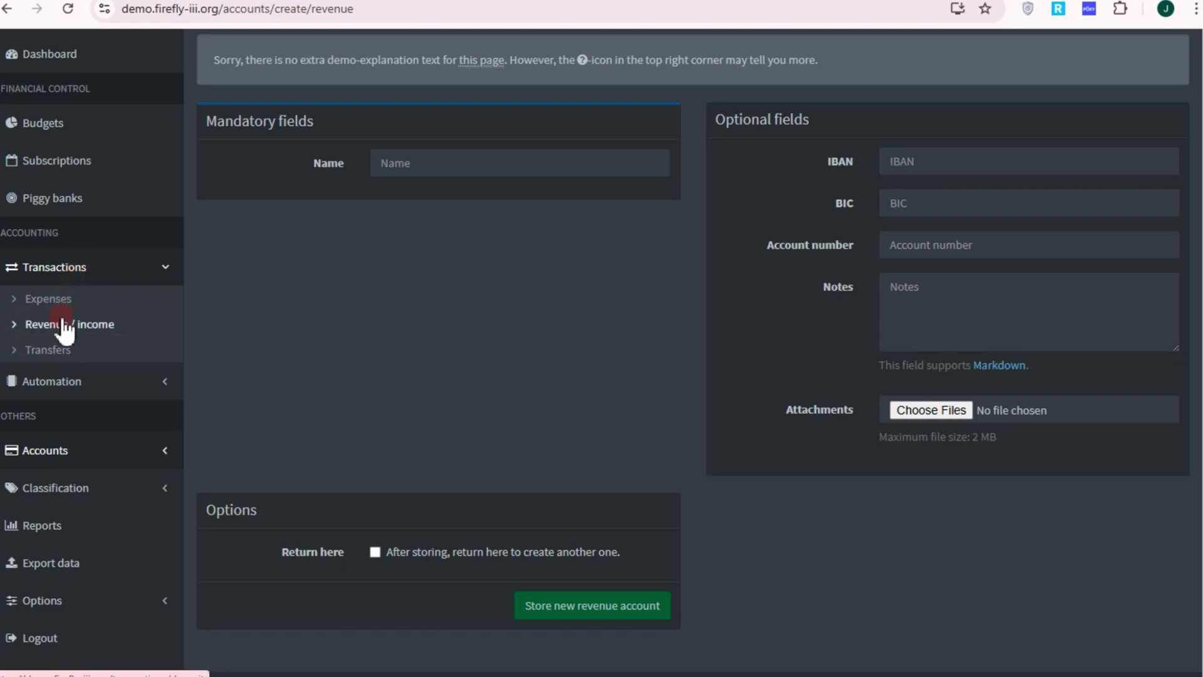
pyautogui.click(60, 311)
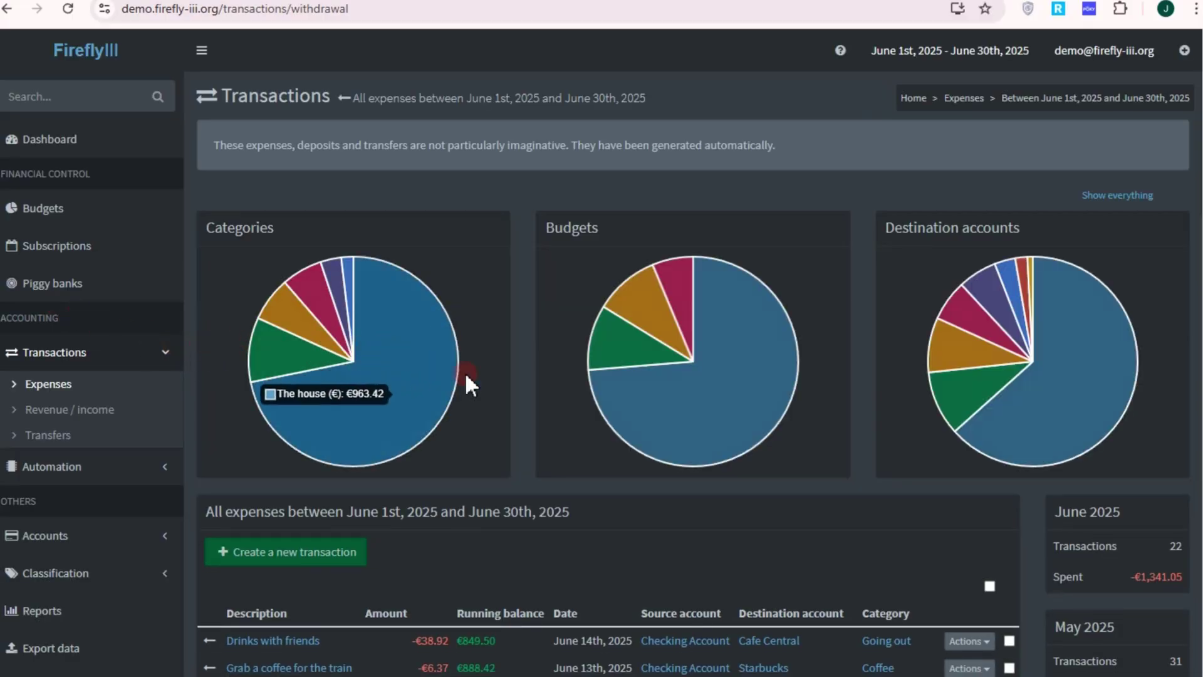
pyautogui.scroll(-4, 859, 428)
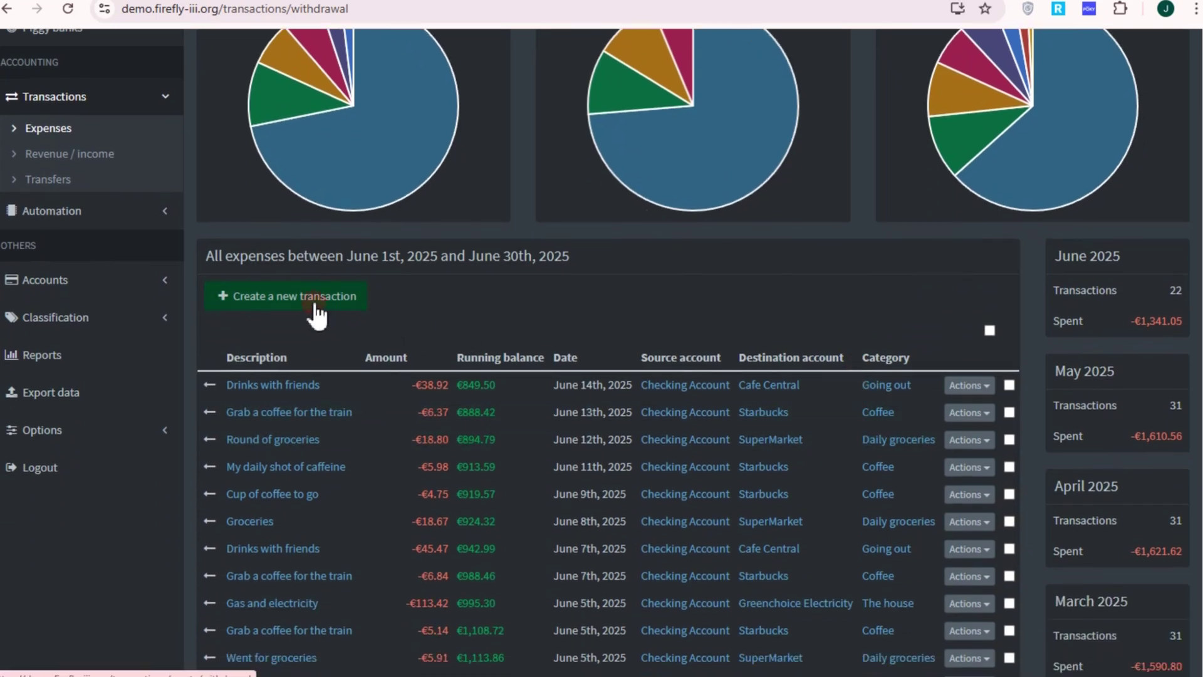
pyautogui.scroll(-1, 326, 356)
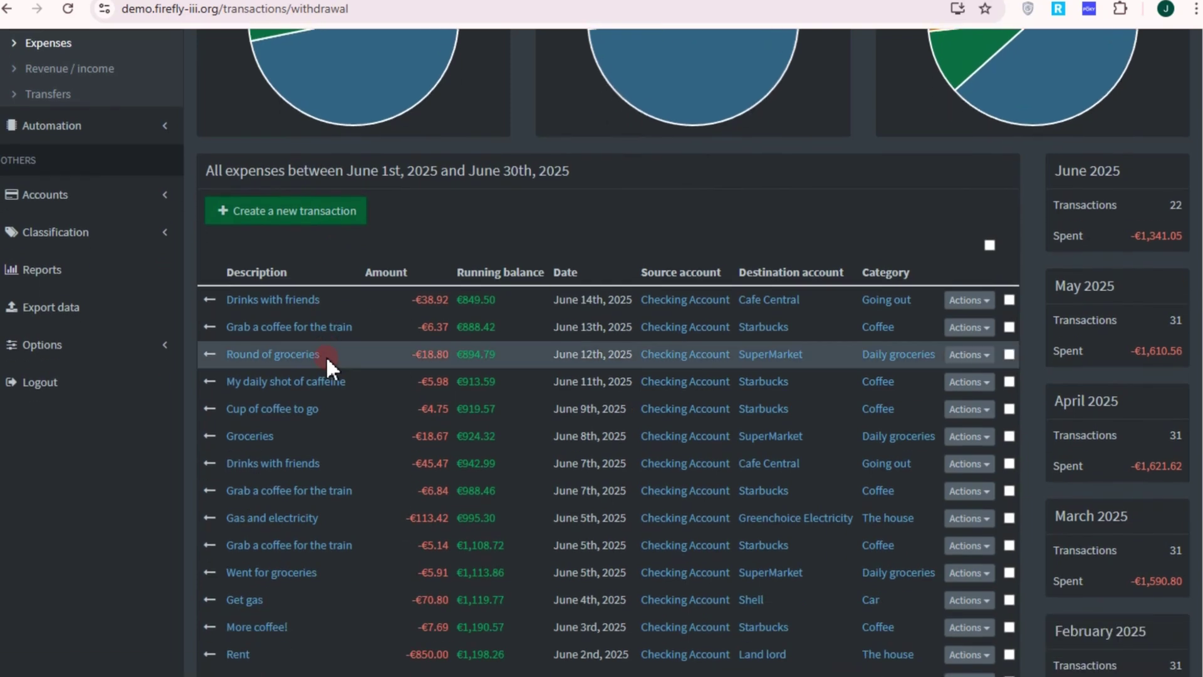
pyautogui.scroll(-1, 326, 355)
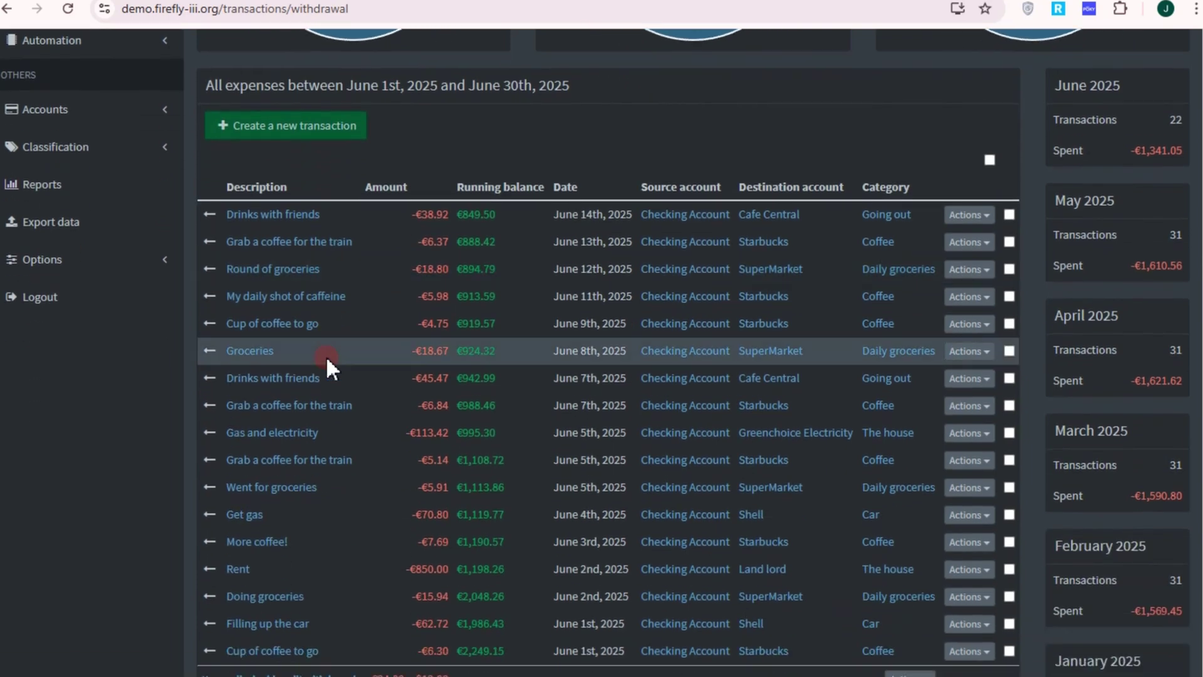
pyautogui.scroll(3, 326, 356)
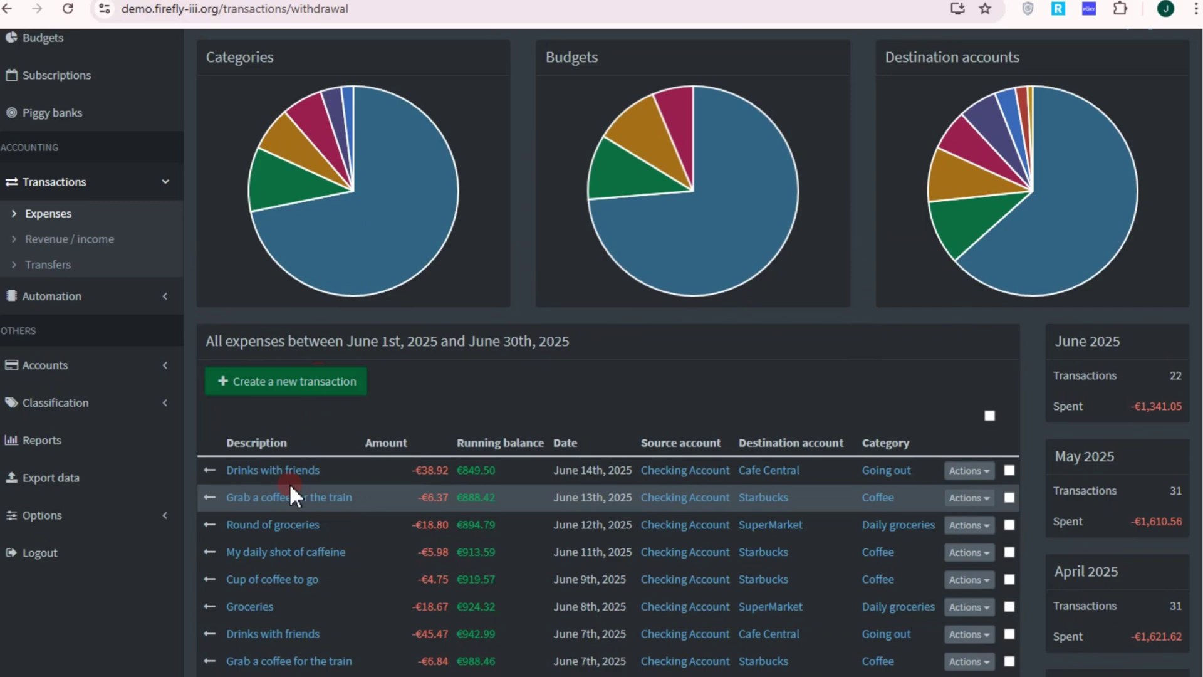
pyautogui.click(84, 241)
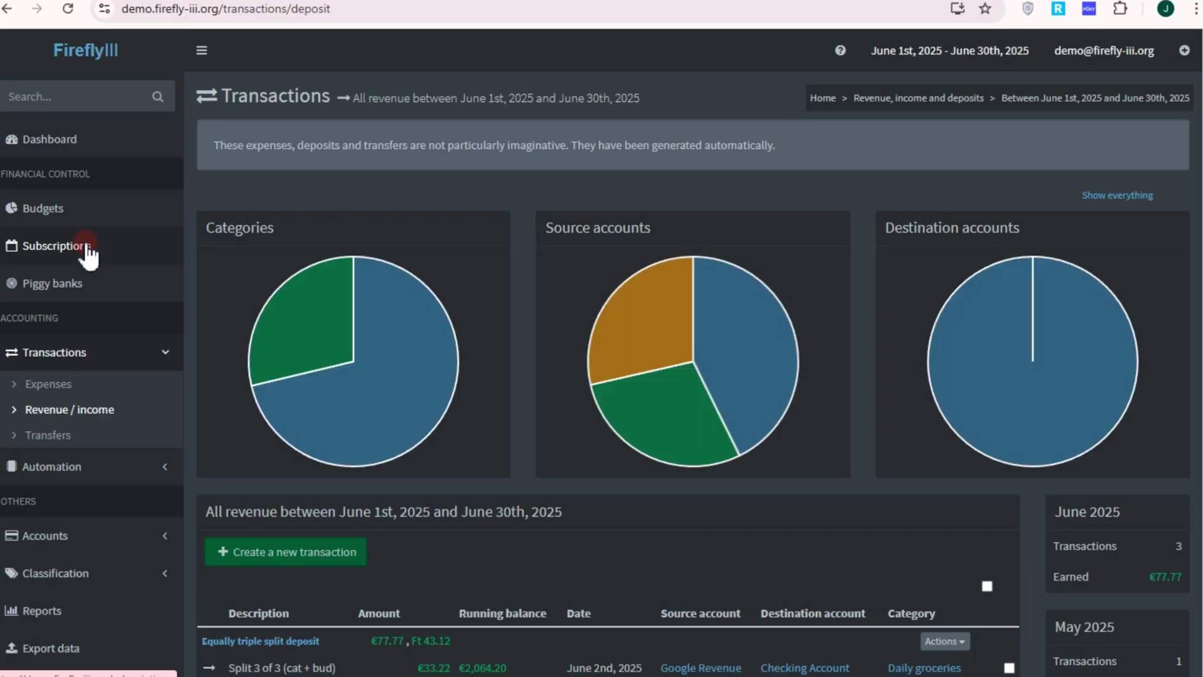
# Review the June 2025 revenue and transfers pie charts and transaction tables.
pyautogui.scroll(-3, 551, 470)
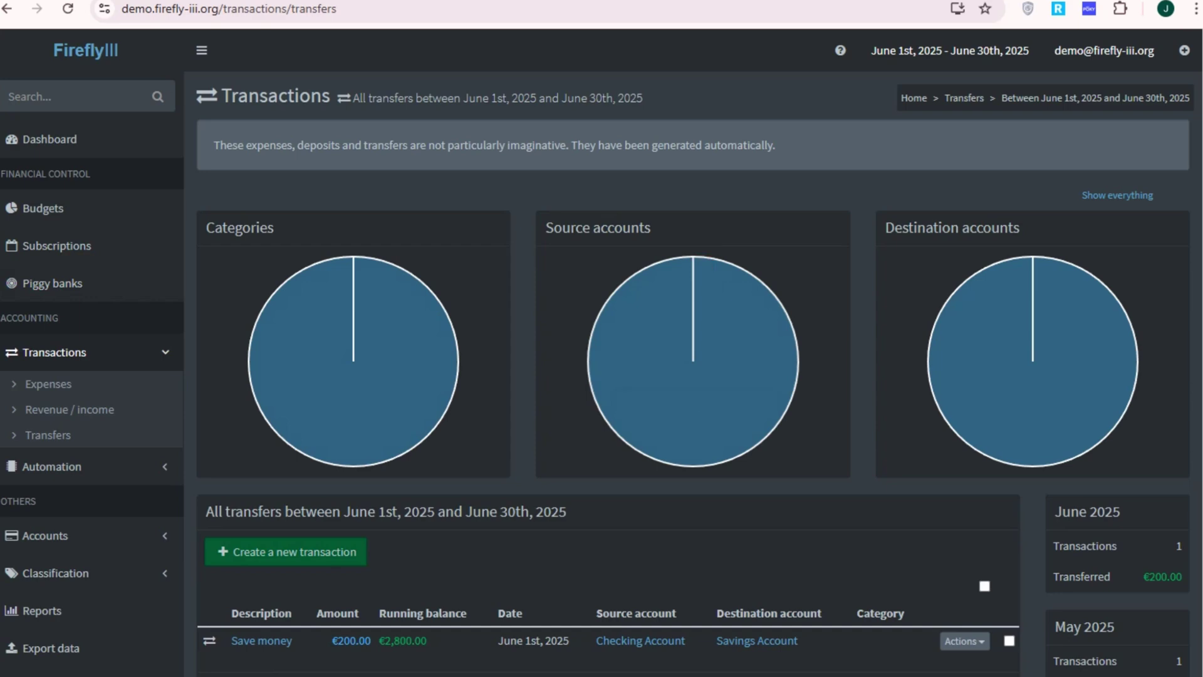
pyautogui.moveTo(794, 389)
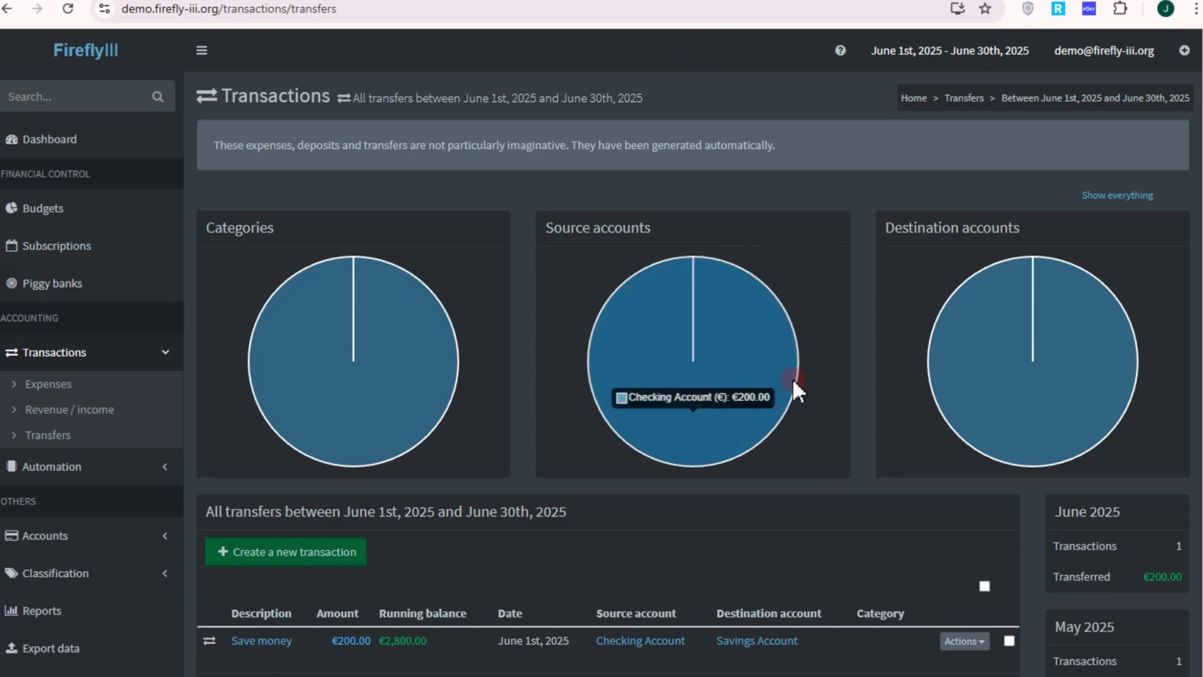
pyautogui.scroll(-4, 758, 398)
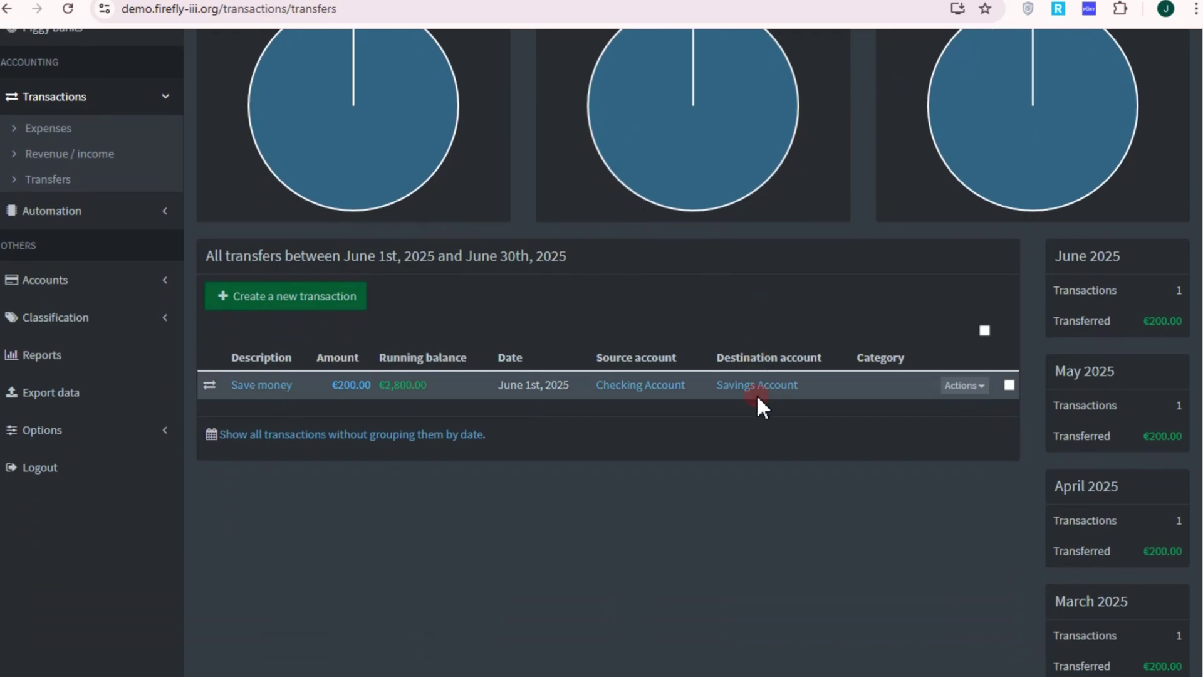
pyautogui.scroll(4, 757, 394)
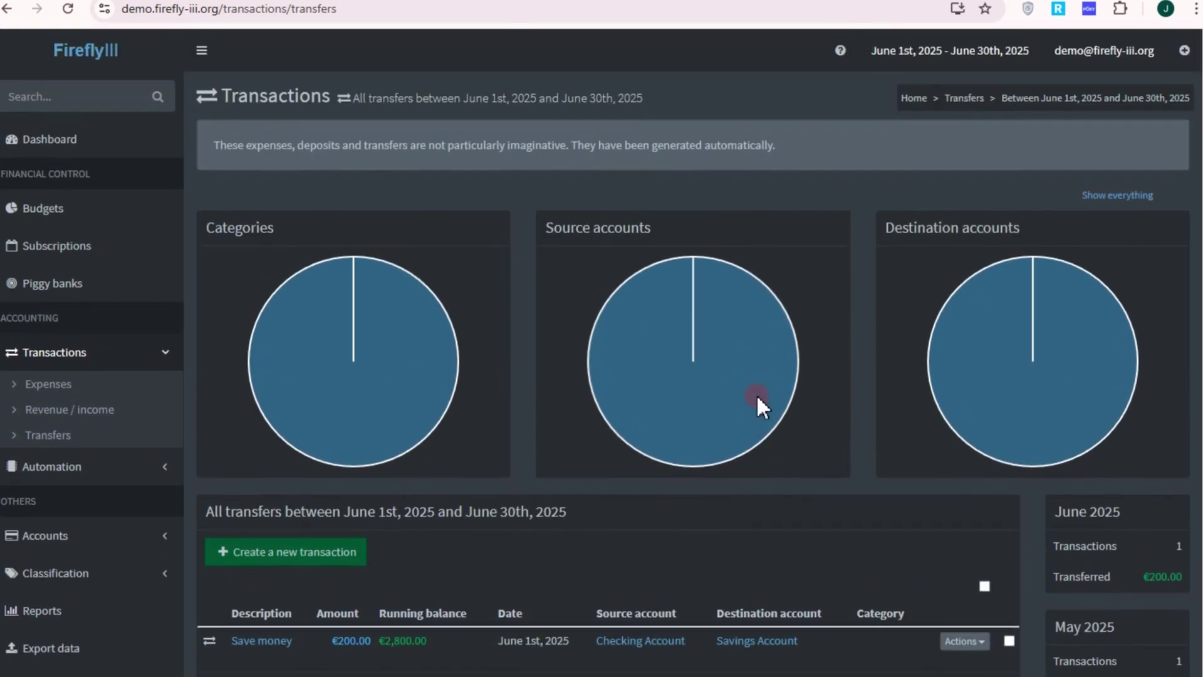
pyautogui.moveTo(1003, 383)
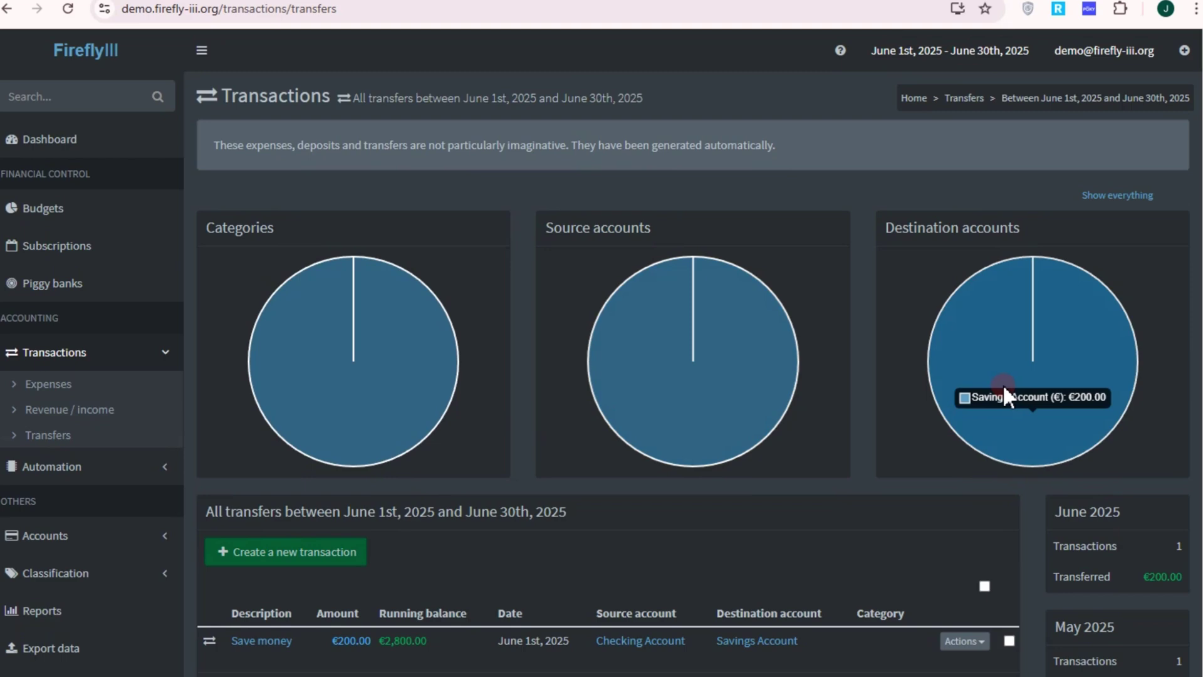
pyautogui.scroll(-3, 996, 388)
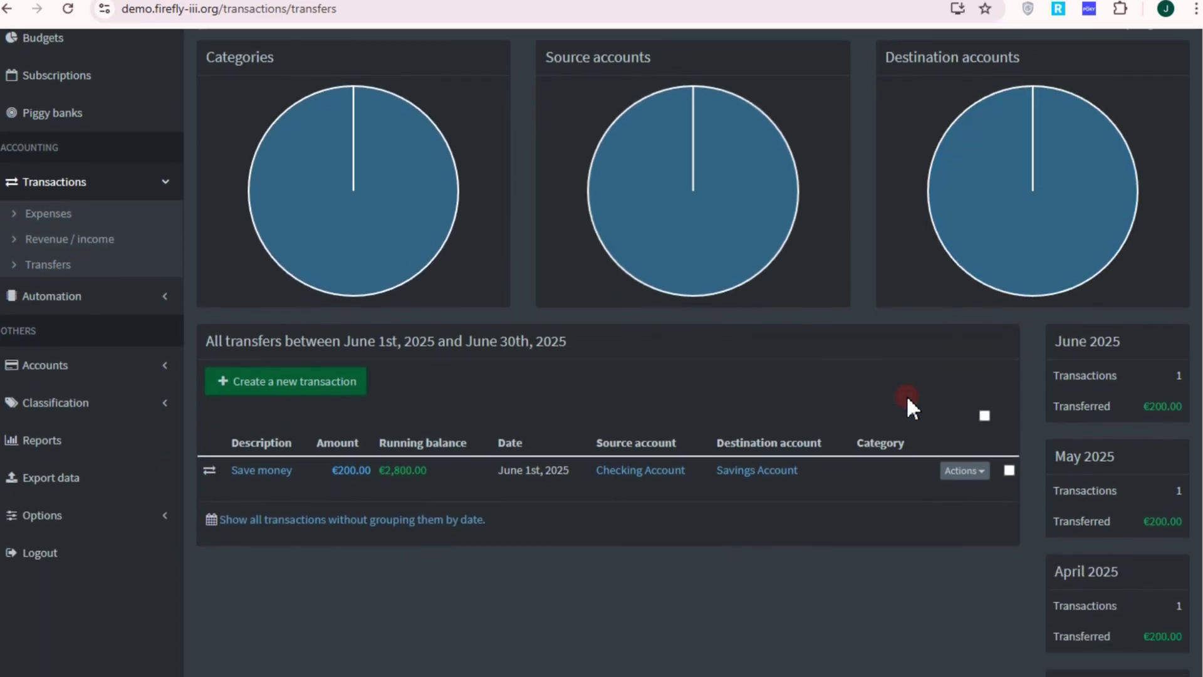
pyautogui.scroll(3, 907, 395)
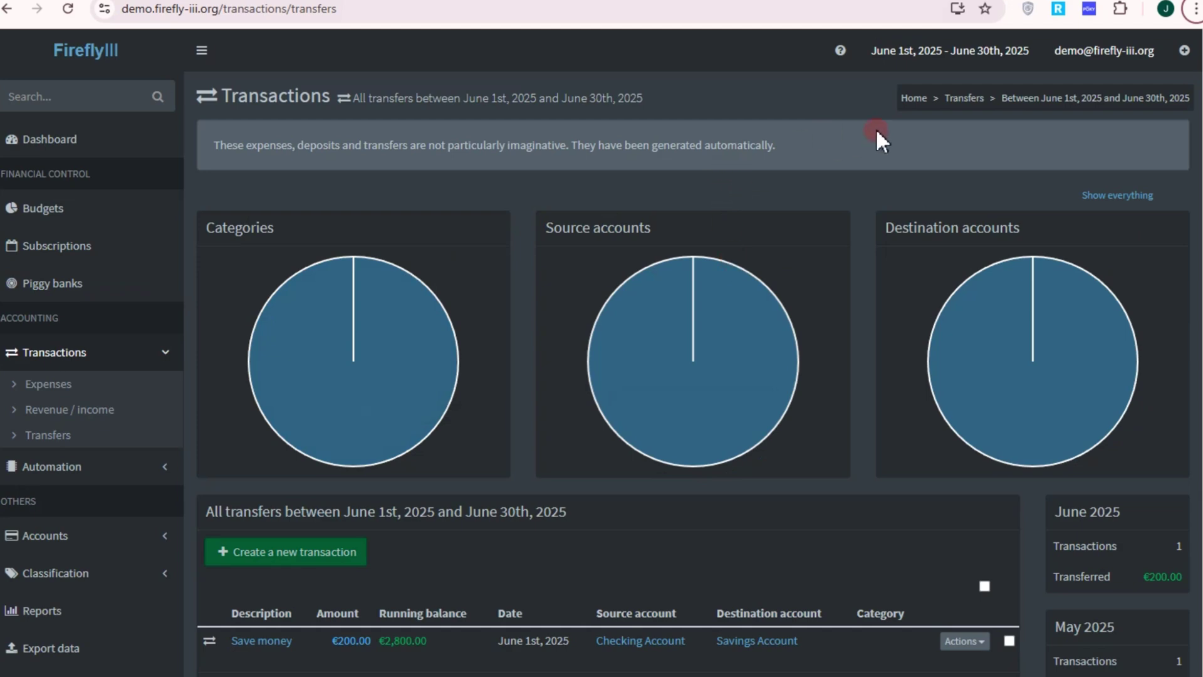
pyautogui.click(39, 216)
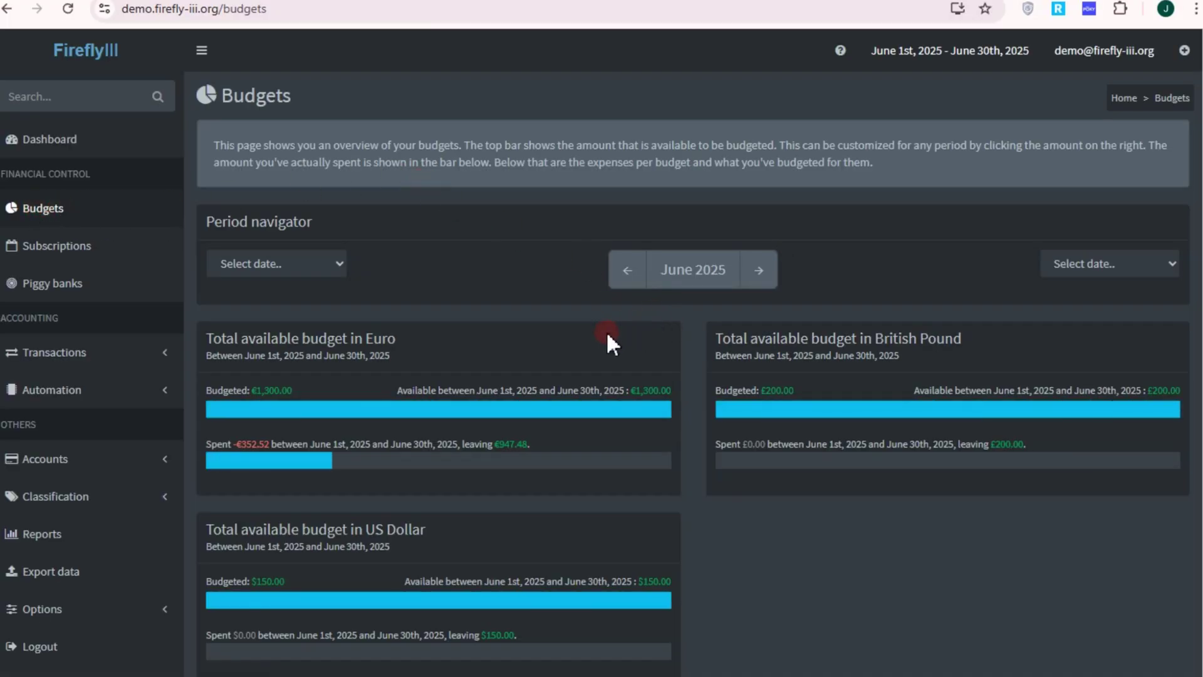
# Start a new budget named 'Groceries'.
pyautogui.scroll(-4, 643, 355)
pyautogui.scroll(-4, 642, 351)
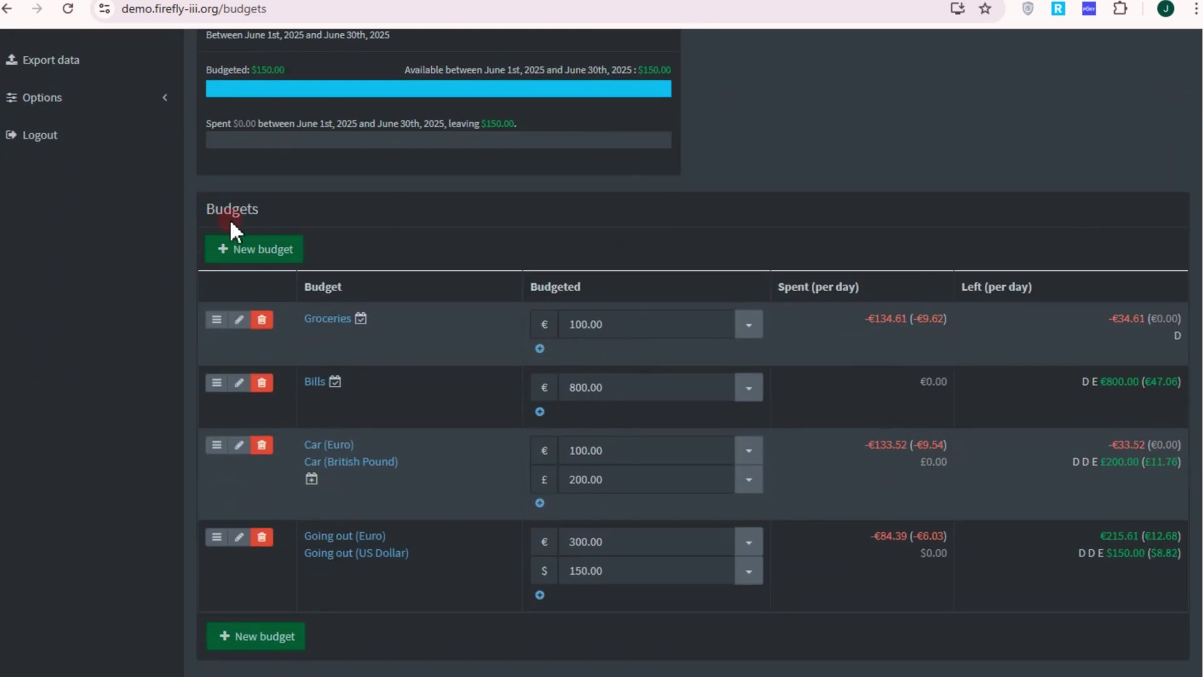
pyautogui.click(257, 251)
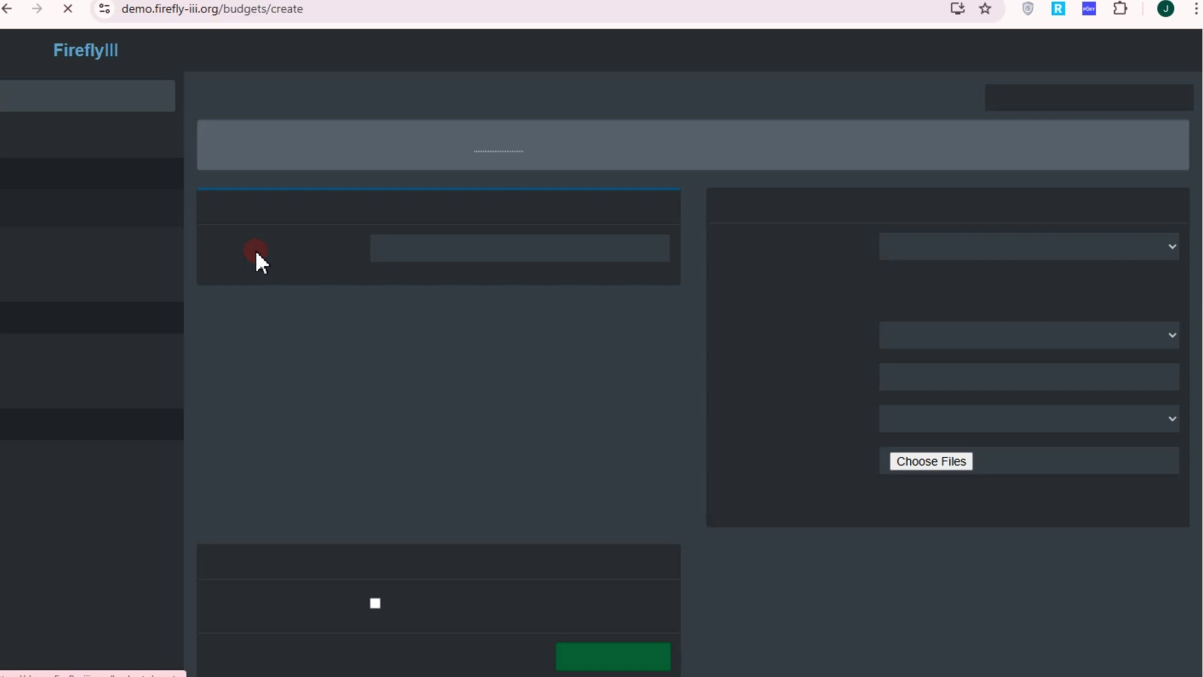
pyautogui.click(394, 248)
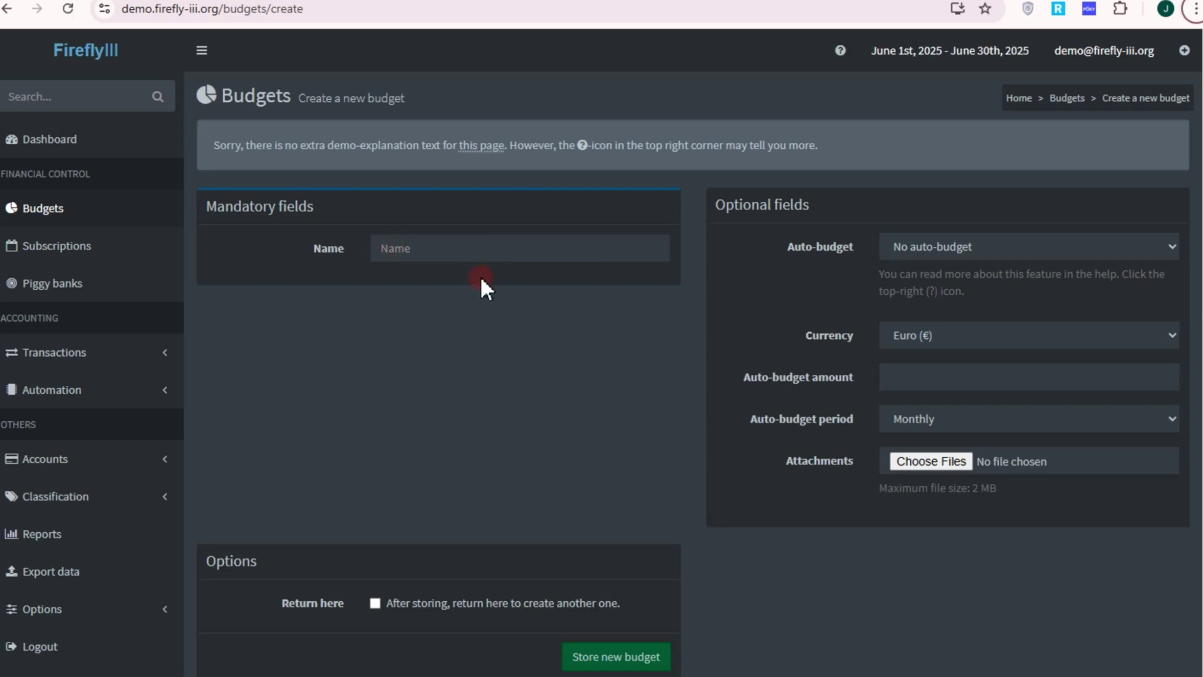
pyautogui.click(480, 250)
pyautogui.write('Gr')
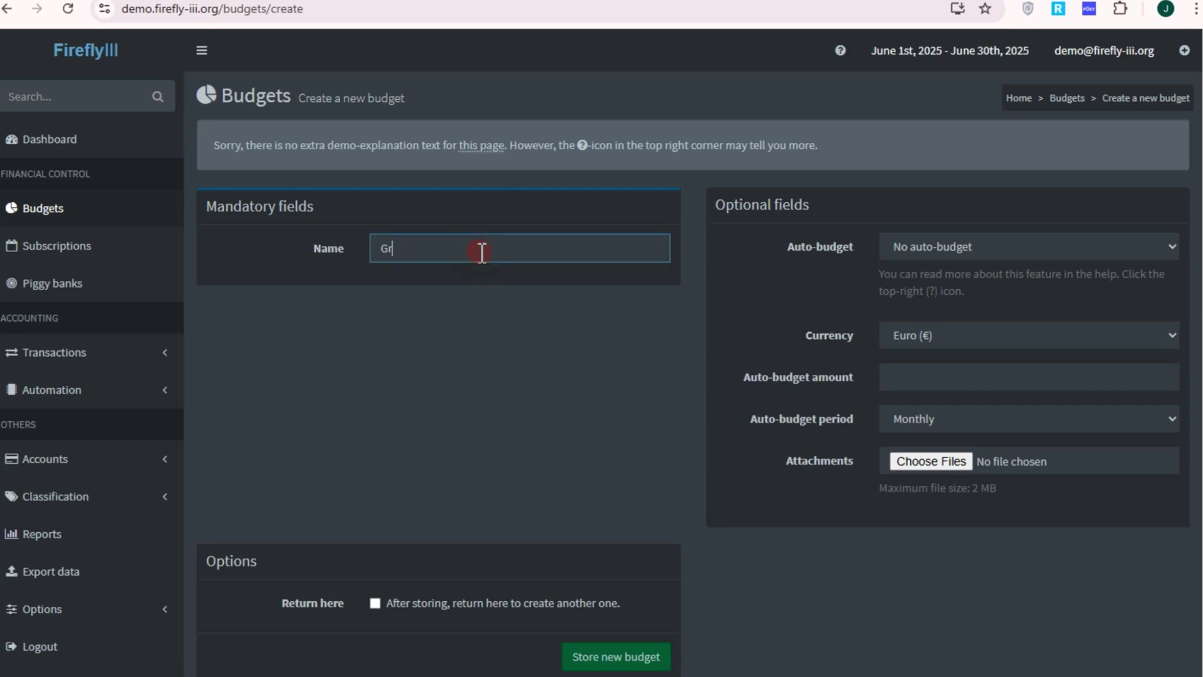
pyautogui.write('oceries')
# Give it a fixed-amount-every-period auto-budget of 500 in Euro and store it.
pyautogui.click(973, 247)
pyautogui.click(958, 295)
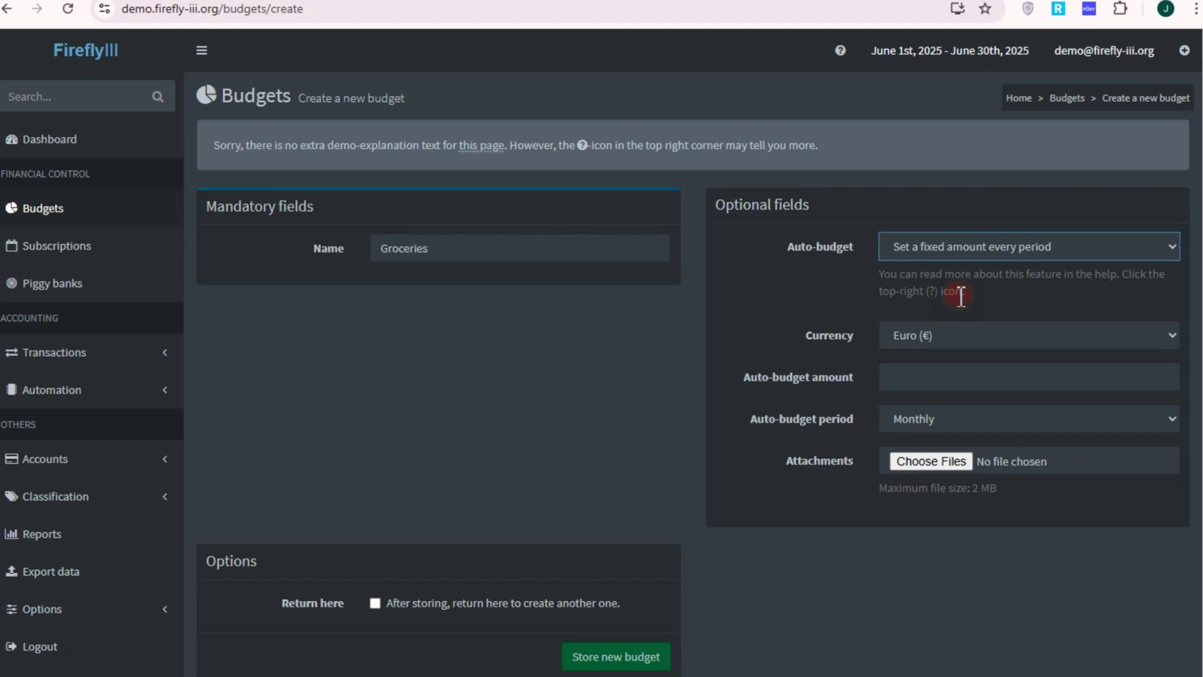
pyautogui.click(928, 374)
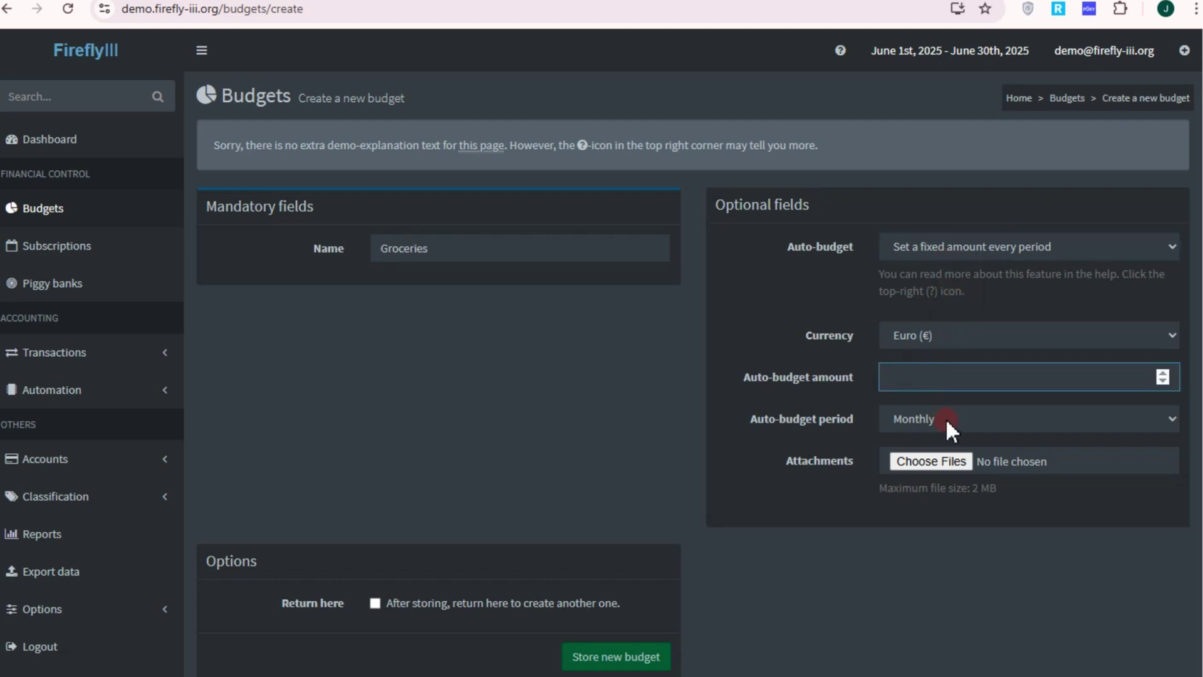
pyautogui.click(945, 338)
pyautogui.click(942, 361)
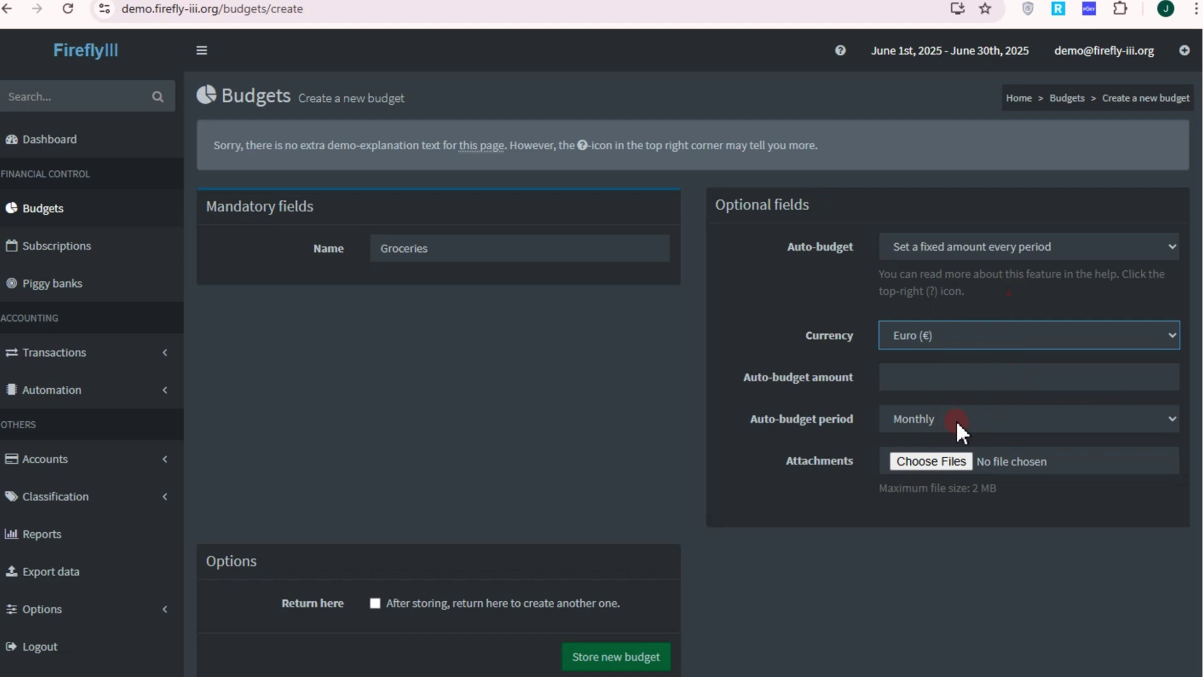
pyautogui.click(975, 250)
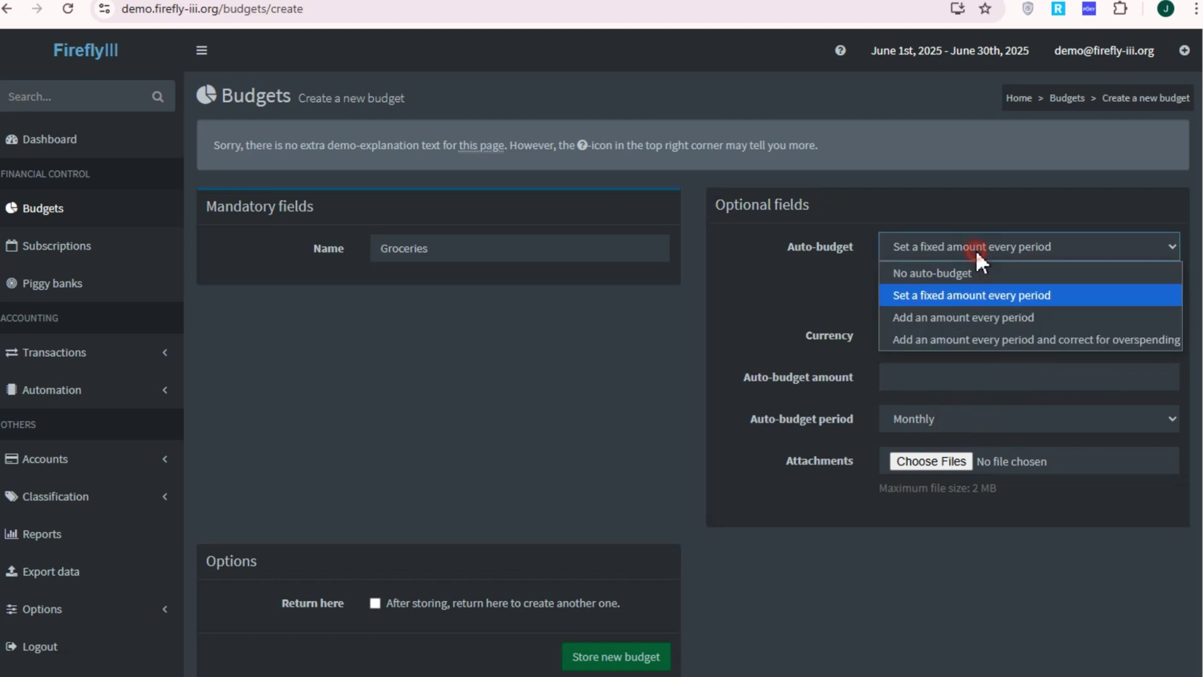
pyautogui.click(964, 288)
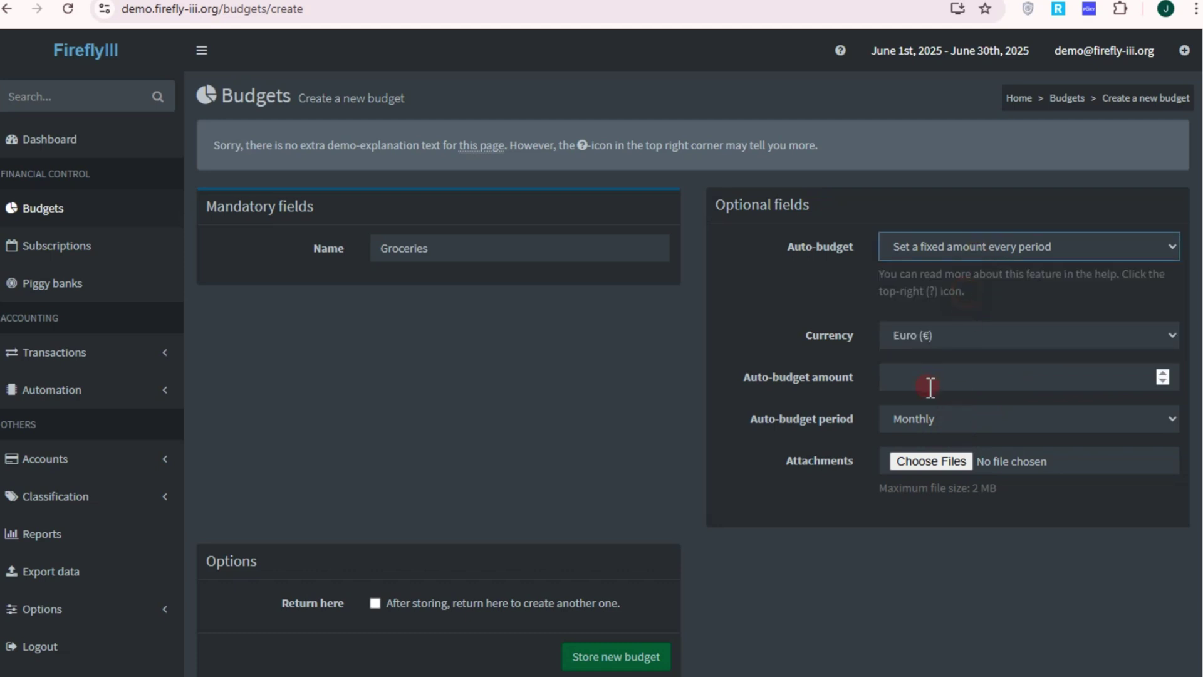
pyautogui.click(933, 378)
pyautogui.write('500')
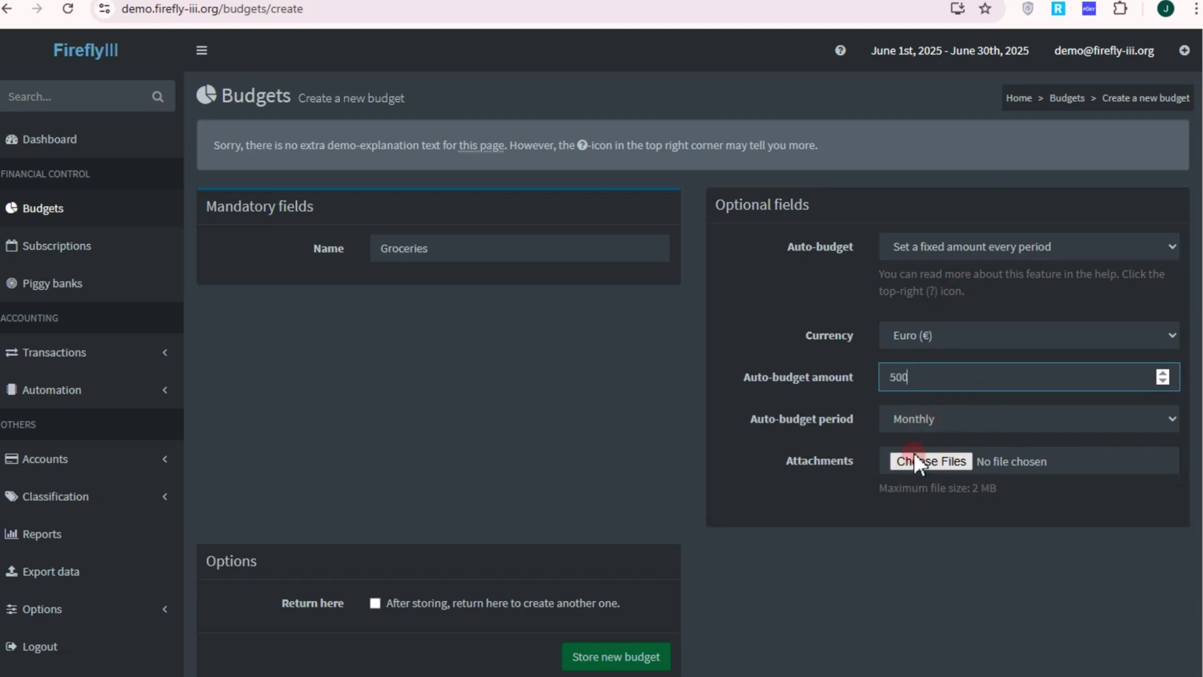
pyautogui.scroll(-2, 612, 621)
pyautogui.click(612, 573)
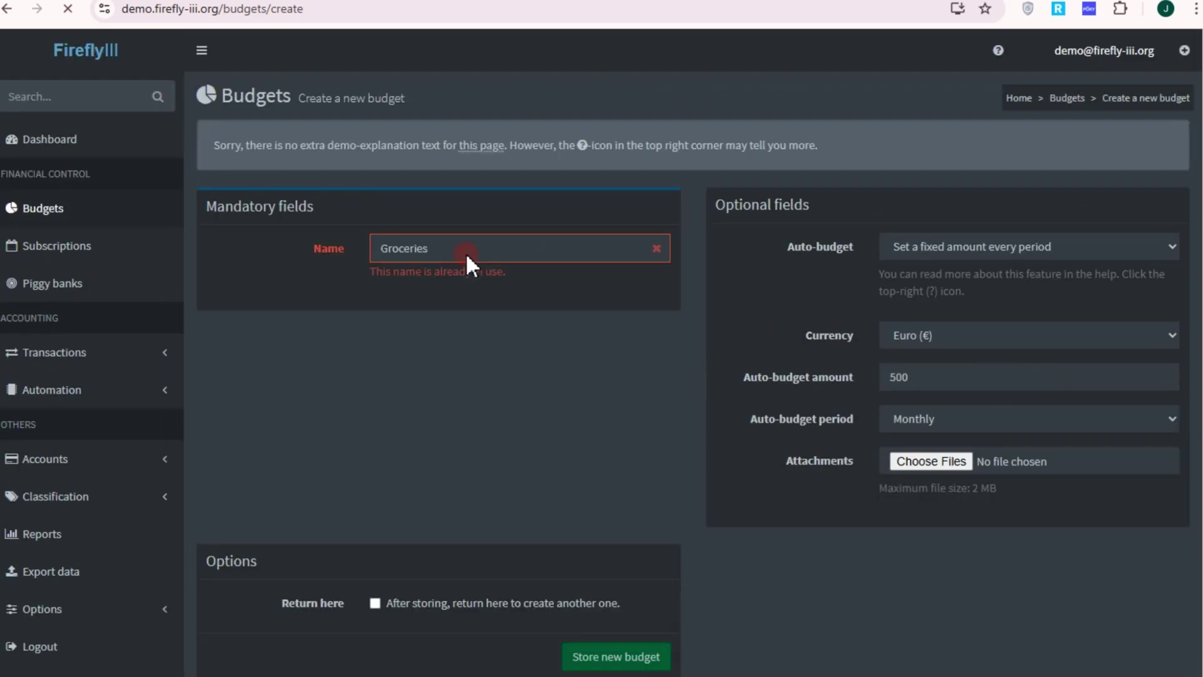
# Rename the budget from 'Groceries' to 'Dining' and store it.
pyautogui.doubleClick(483, 261)
pyautogui.click(520, 248)
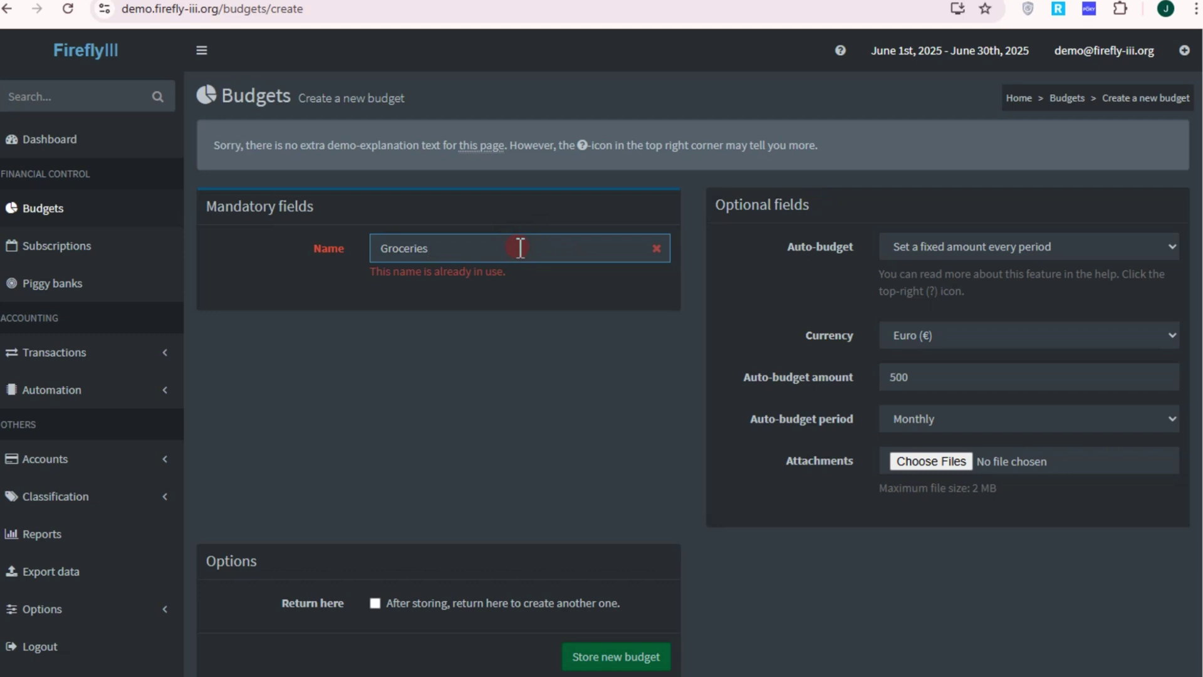
pyautogui.press('BackSpace')
pyautogui.press('BackSpace')
pyautogui.press('BackSpace')
pyautogui.press('BackSpace')
pyautogui.press('BackSpace')
pyautogui.press('BackSpace')
pyautogui.press('BackSpace')
pyautogui.press('BackSpace')
pyautogui.press('BackSpace')
pyautogui.write('Dinin')
pyautogui.click(607, 653)
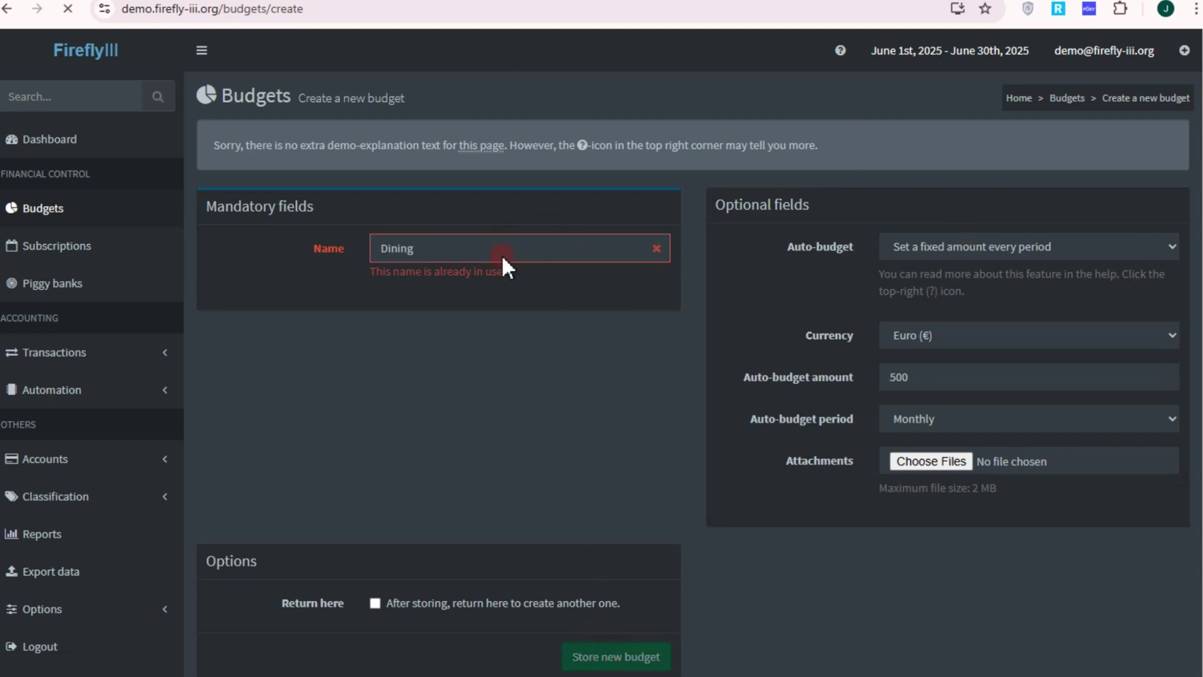
# Check the budgets overview for Dining's €500 and the €1,800.00 June total.
pyautogui.scroll(-1, 450, 446)
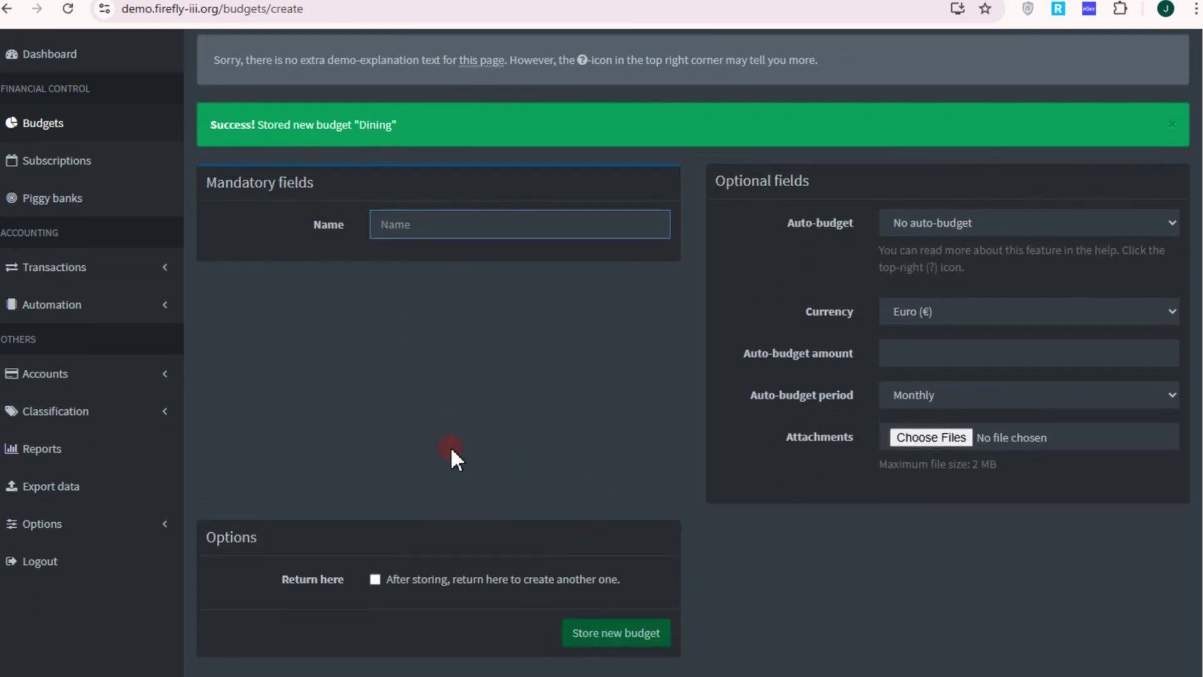
pyautogui.scroll(1, 75, 260)
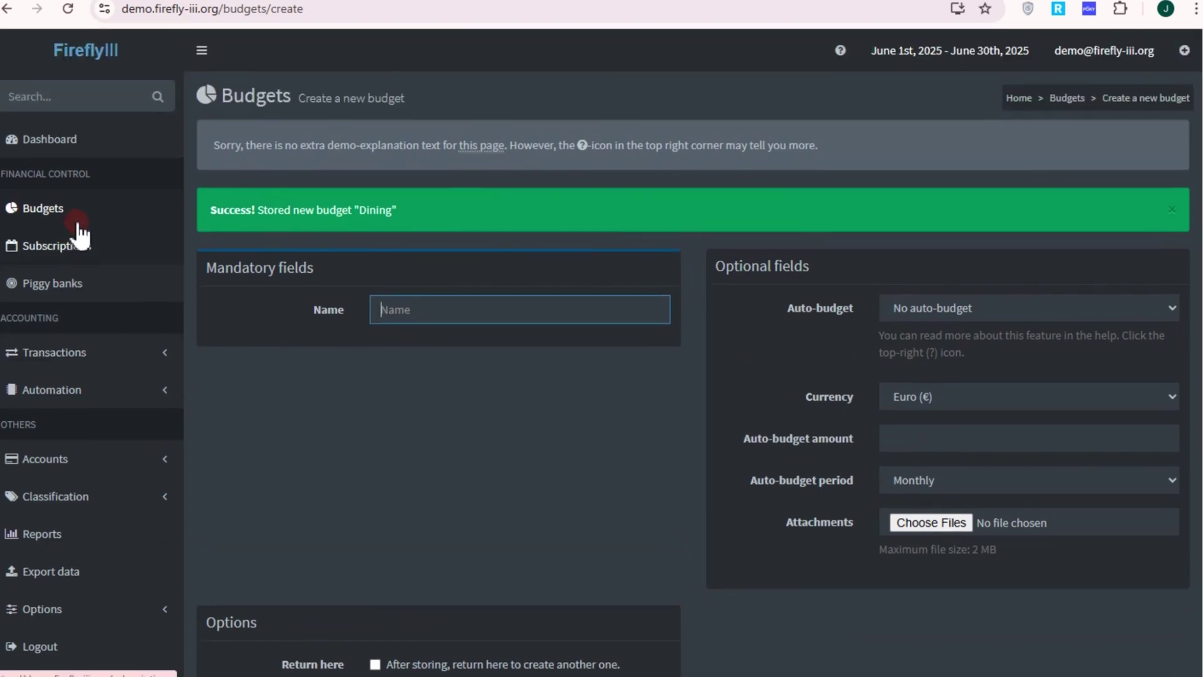
pyautogui.click(77, 213)
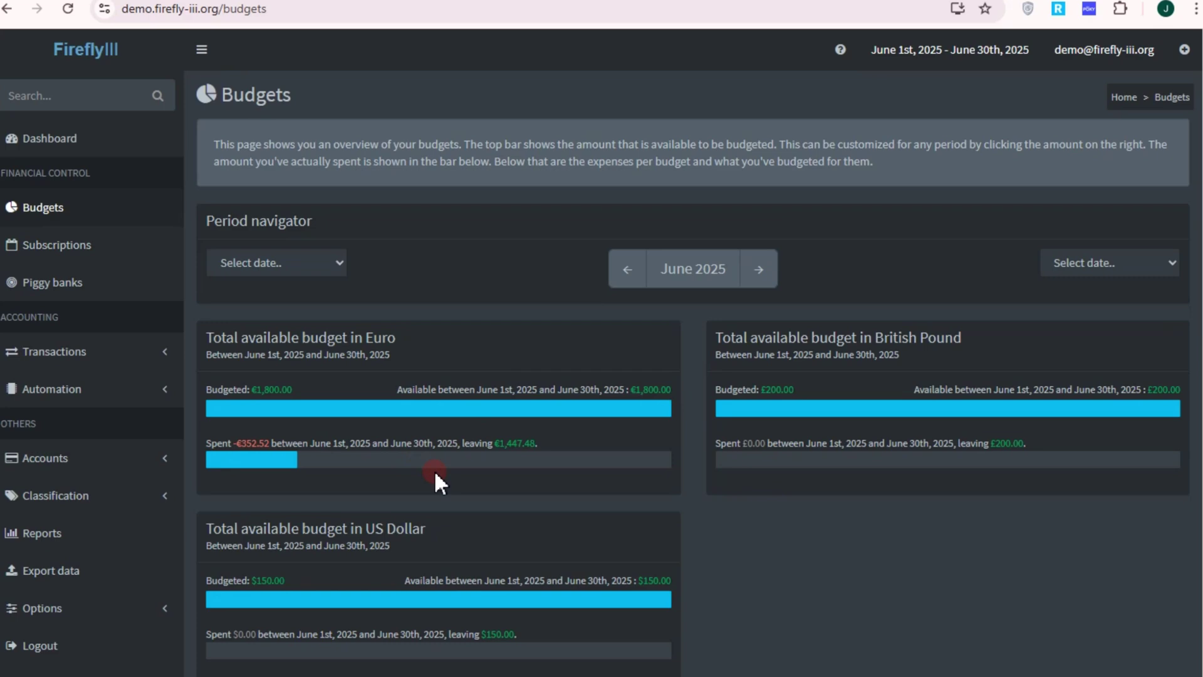
pyautogui.scroll(-5, 442, 477)
pyautogui.scroll(-2, 460, 475)
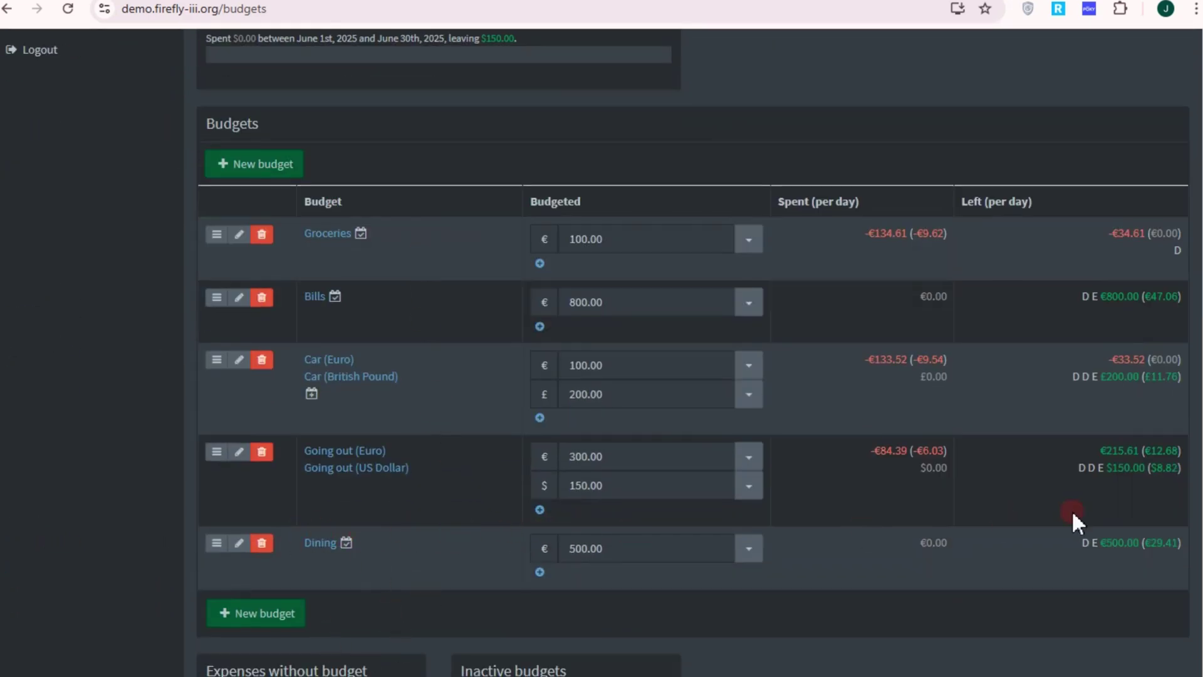
pyautogui.scroll(10, 786, 546)
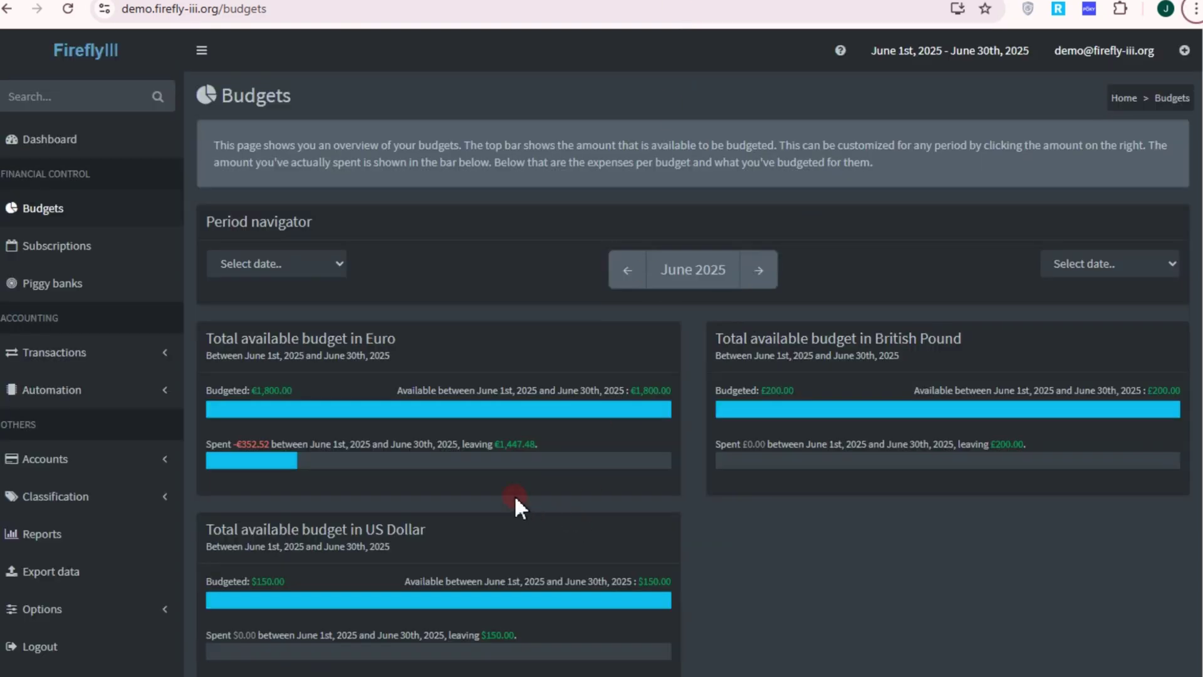
pyautogui.scroll(-3, 514, 501)
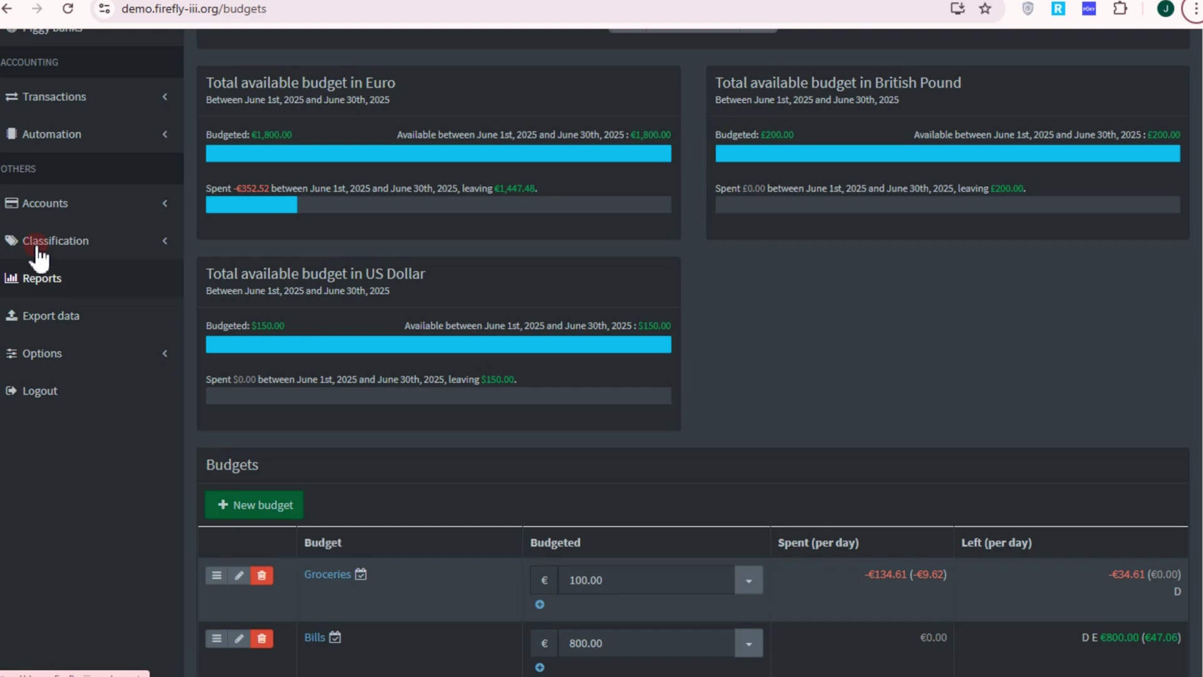
# Generate the default June 2025 financial report including the Cash wallets accounts.
pyautogui.click(36, 282)
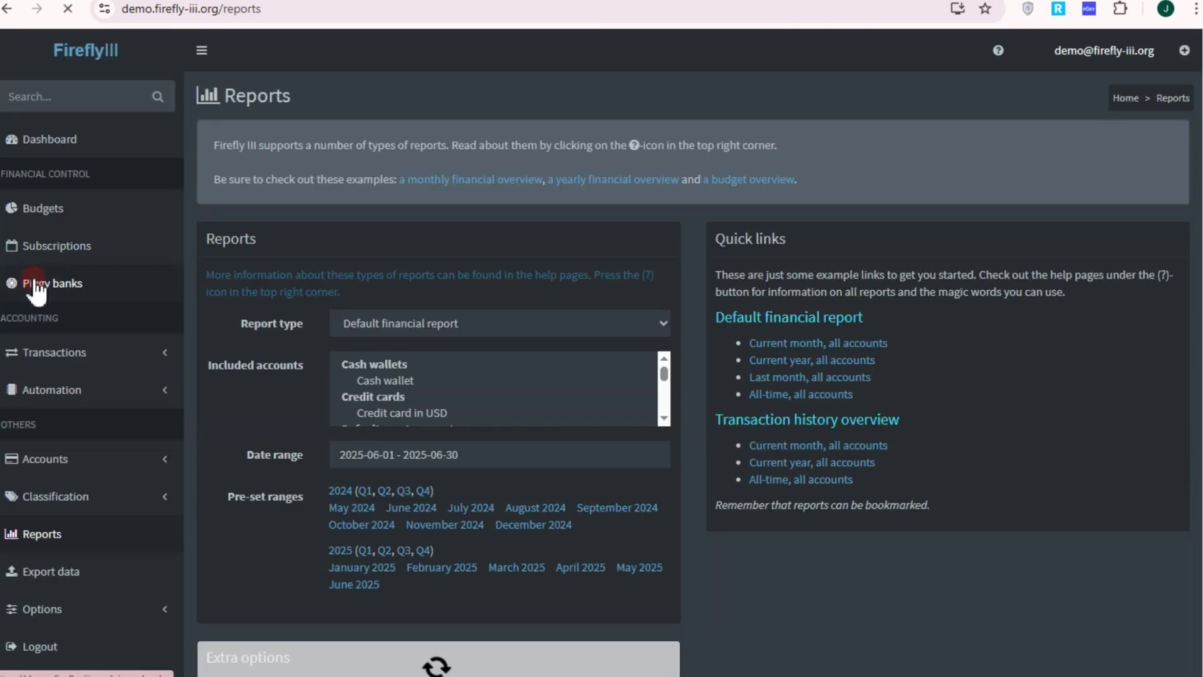
pyautogui.click(184, 274)
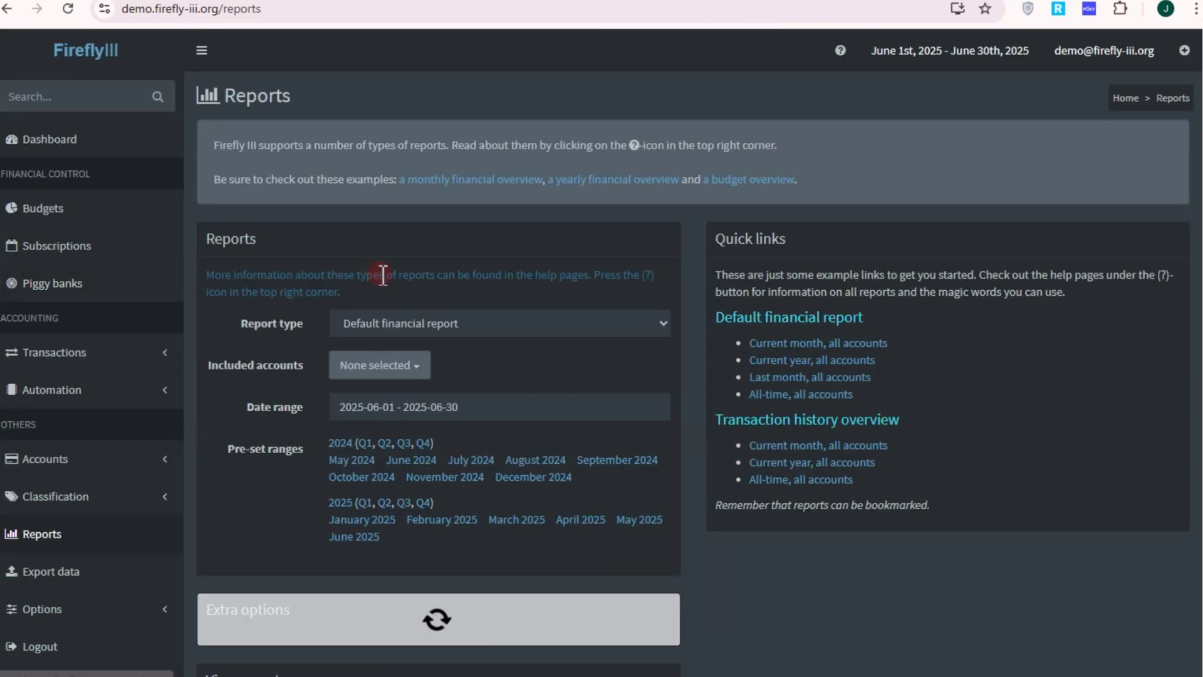
pyautogui.scroll(-4, 662, 437)
pyautogui.scroll(3, 661, 447)
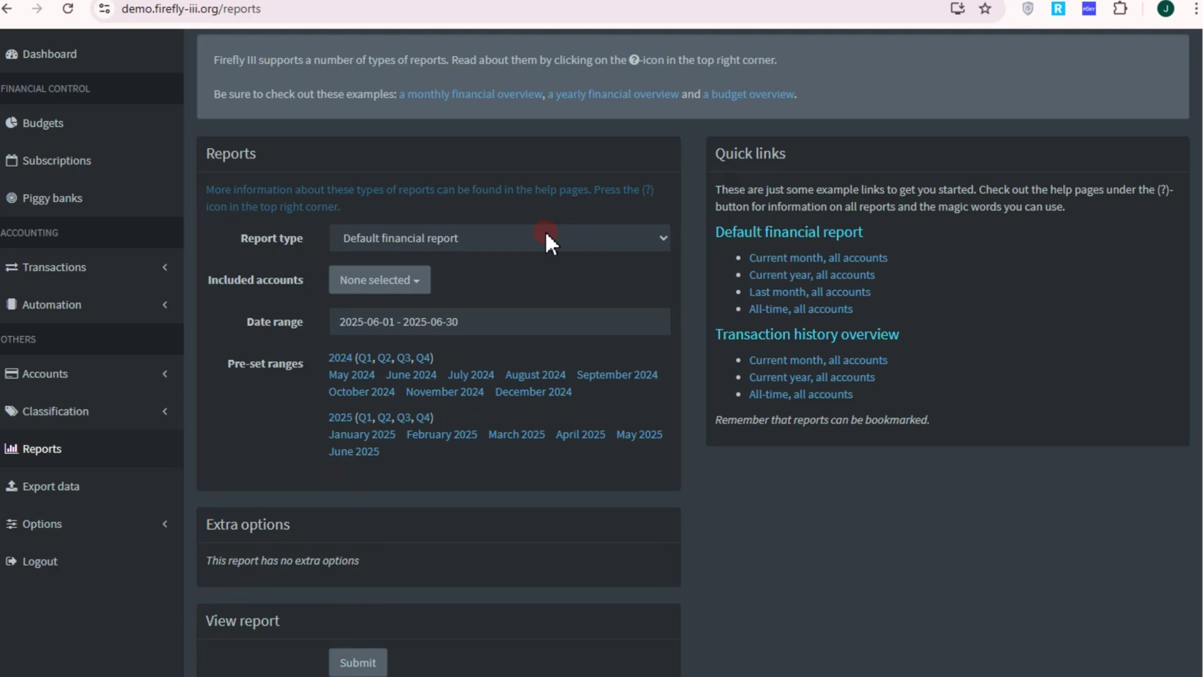
pyautogui.click(374, 288)
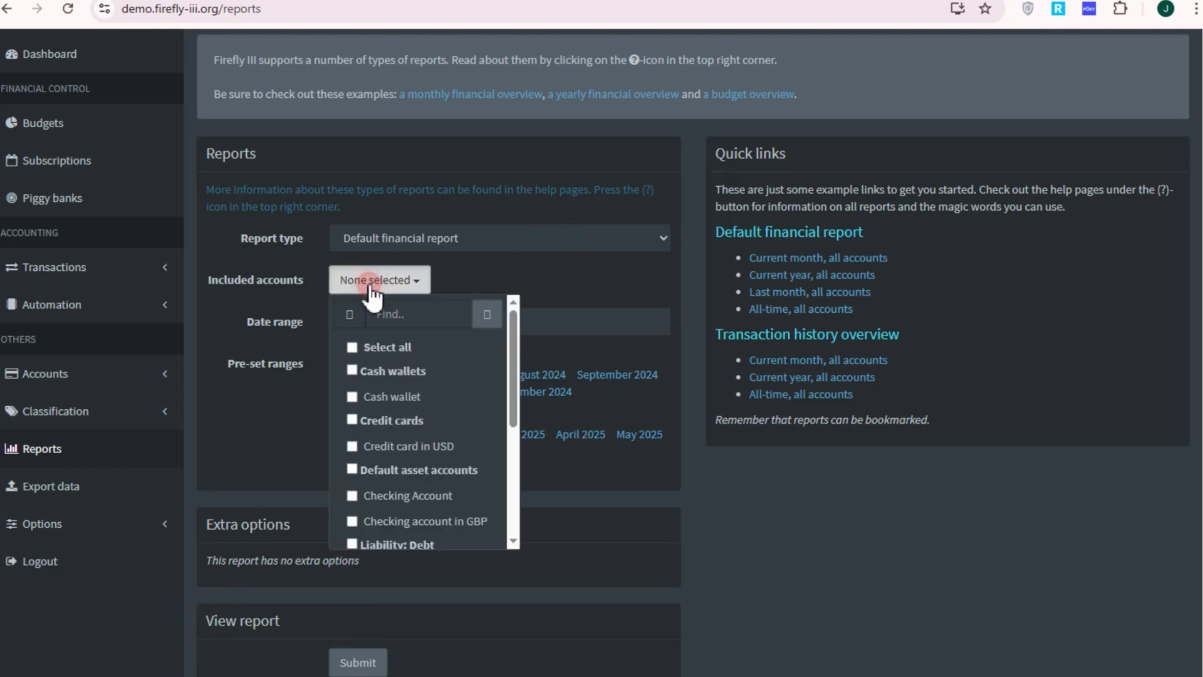
pyautogui.click(389, 375)
pyautogui.click(574, 355)
pyautogui.scroll(-2, 406, 505)
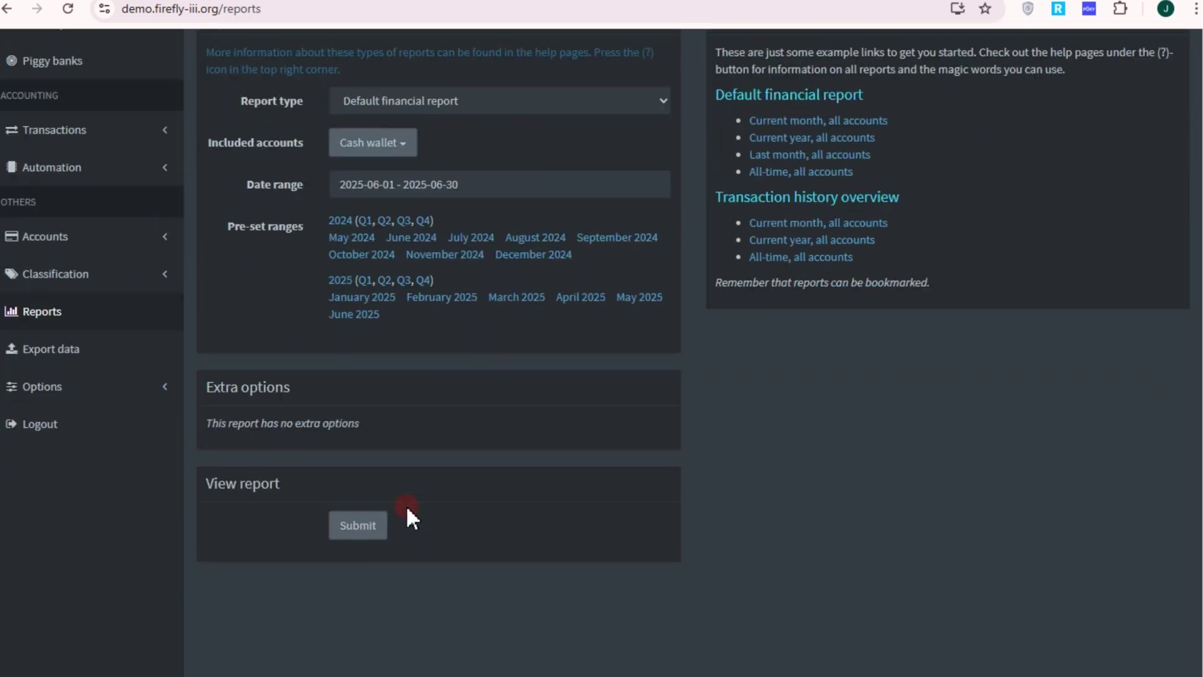
pyautogui.click(357, 526)
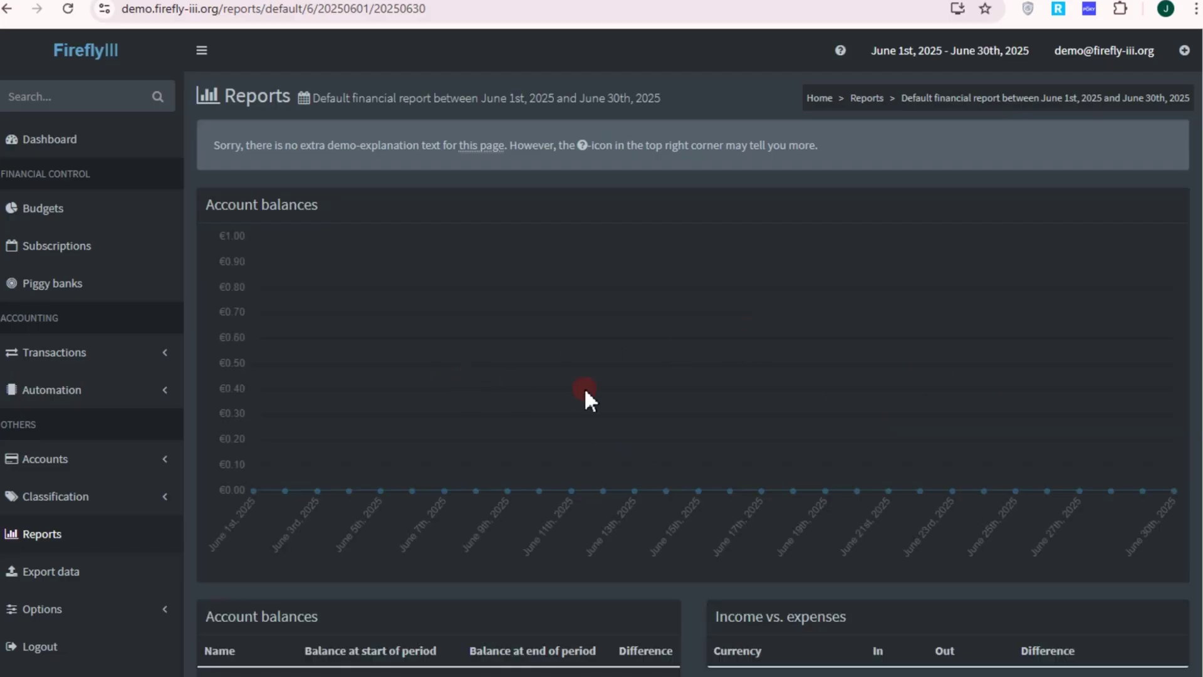
# Scroll through the report, reviewing Dining's €500.00 within €1,800.00 budgeted.
pyautogui.scroll(-1, 661, 393)
pyautogui.scroll(-8, 659, 389)
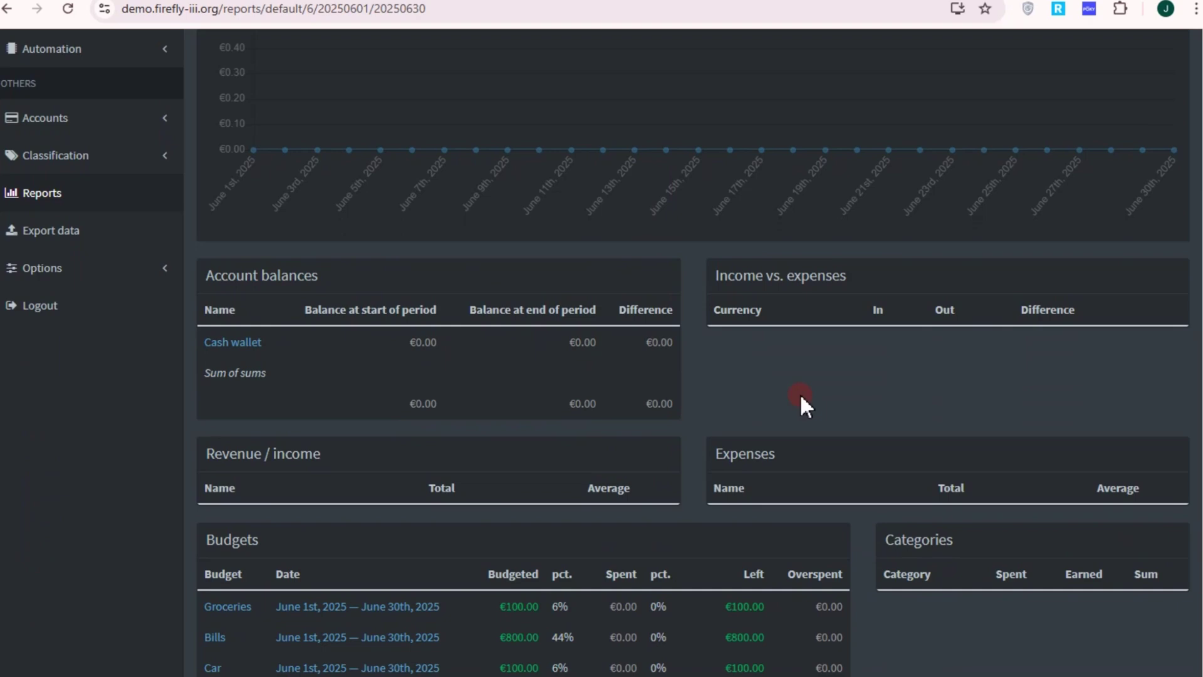
pyautogui.scroll(8, 919, 409)
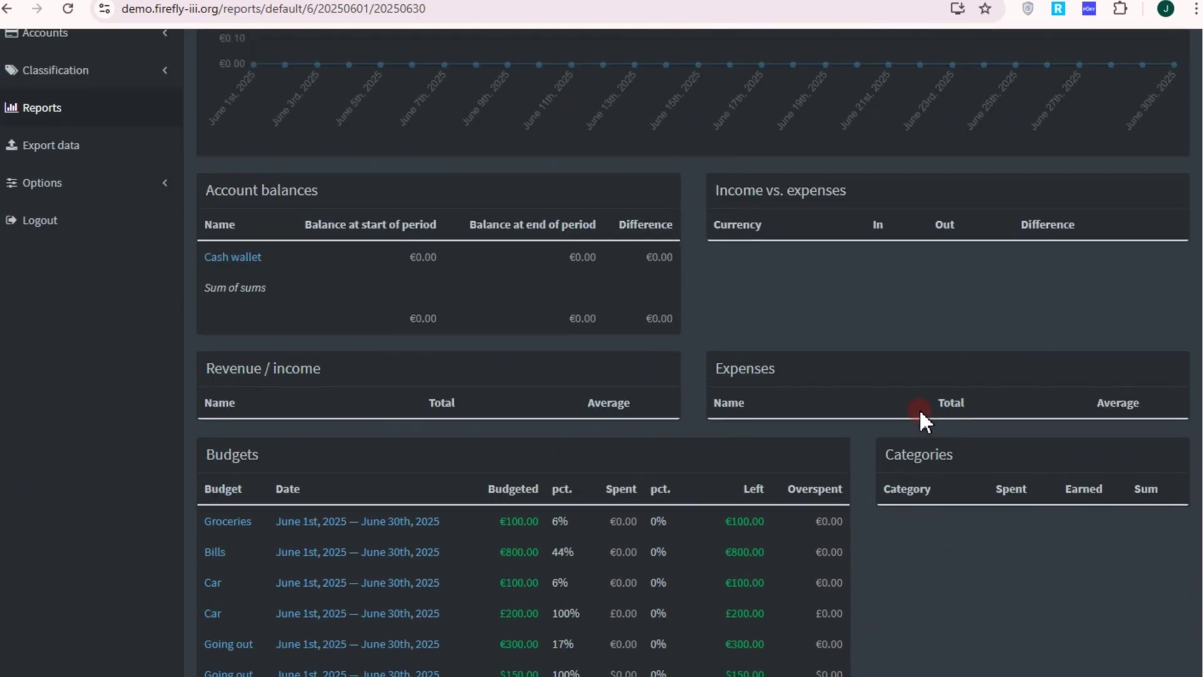
pyautogui.scroll(1, 920, 409)
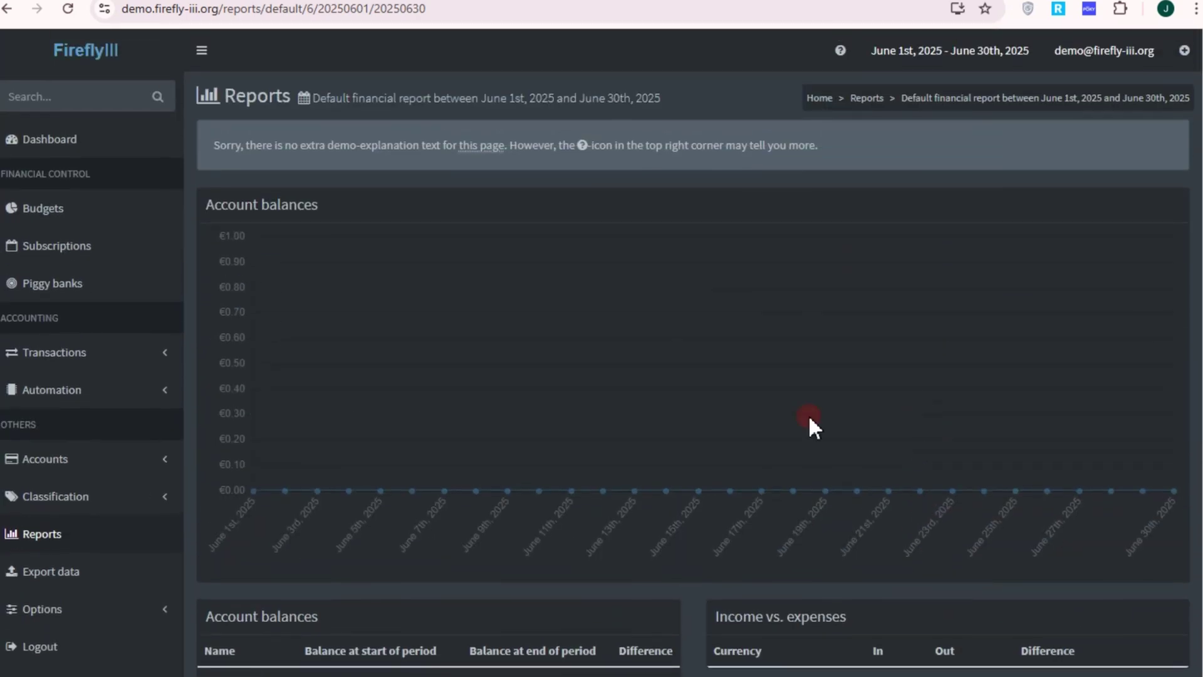
pyautogui.scroll(-4, 1103, 414)
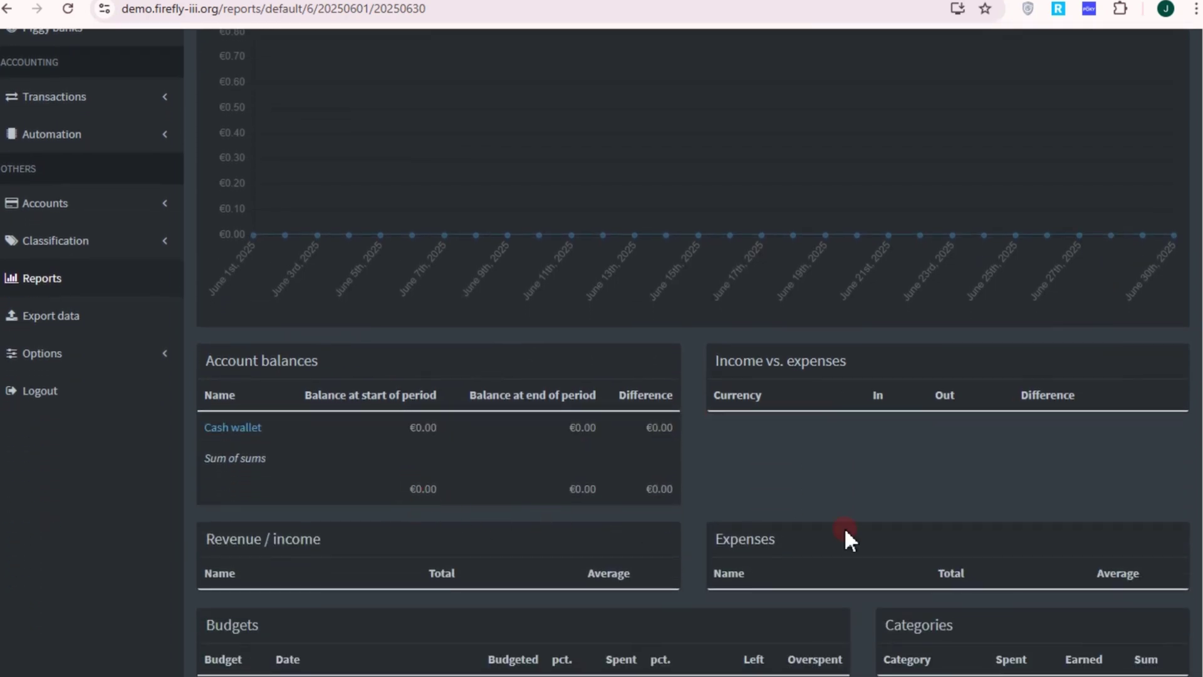
pyautogui.scroll(-4, 939, 531)
pyautogui.scroll(-3, 558, 556)
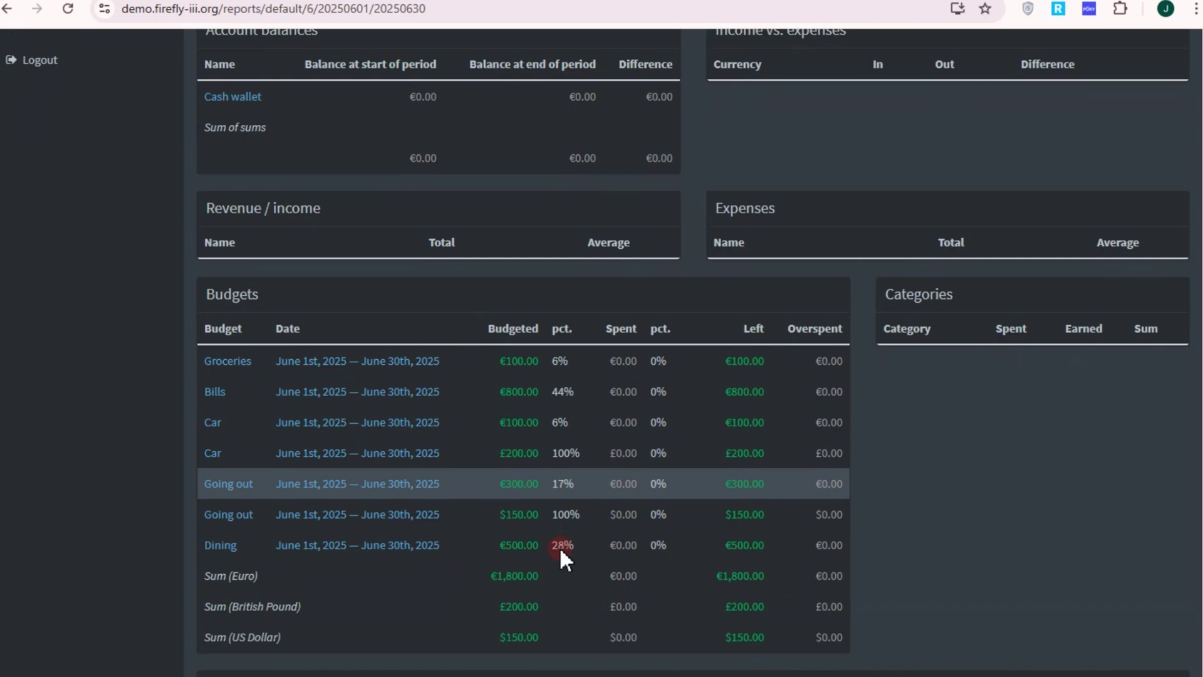
pyautogui.scroll(3, 983, 537)
pyautogui.scroll(8, 979, 524)
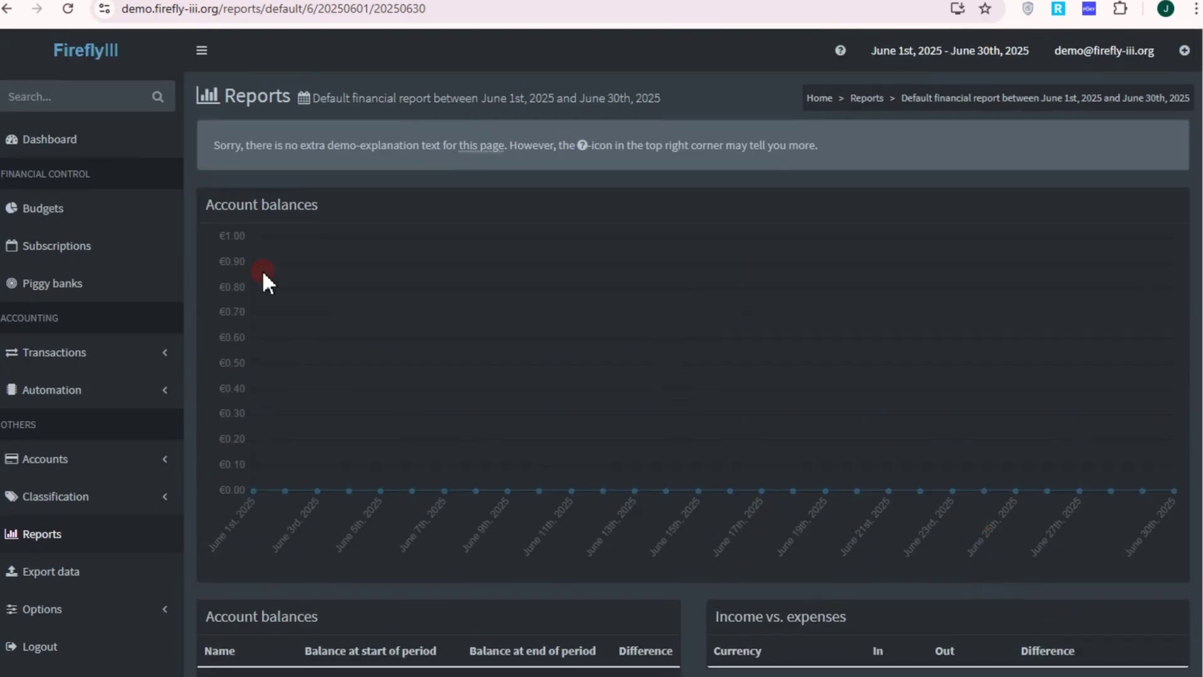
pyautogui.scroll(-4, 259, 568)
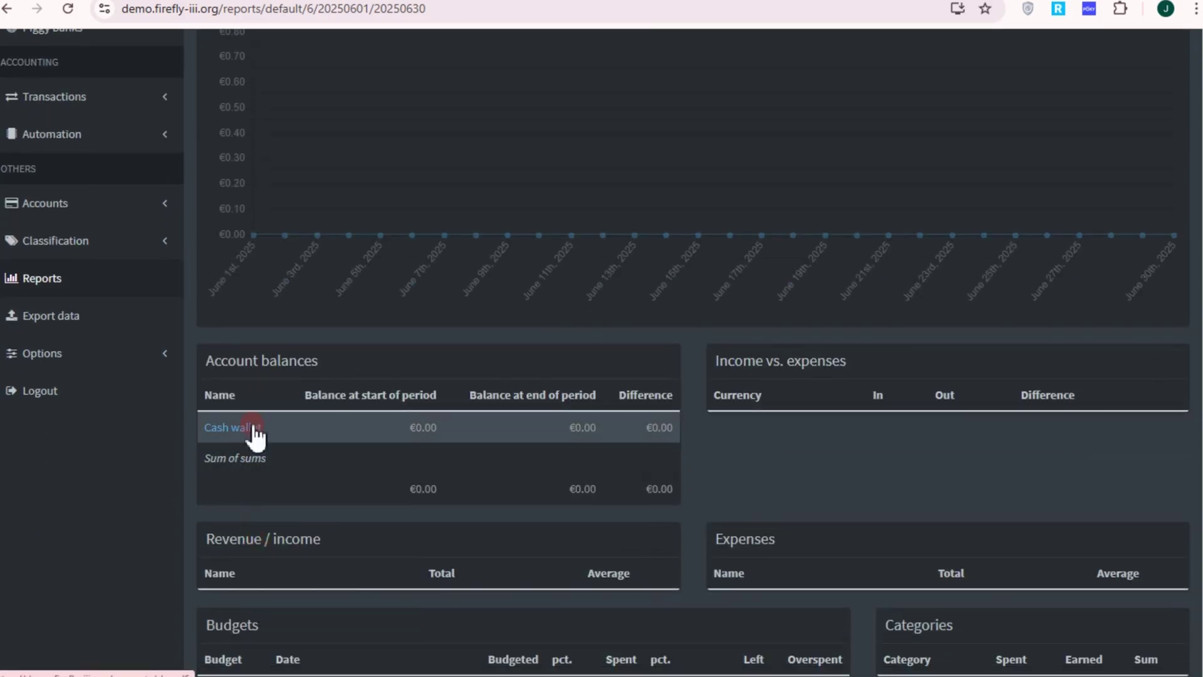
# Open the Cash wallet account and review its €0.00 June 2025 chart and empty transaction list.
pyautogui.click(254, 429)
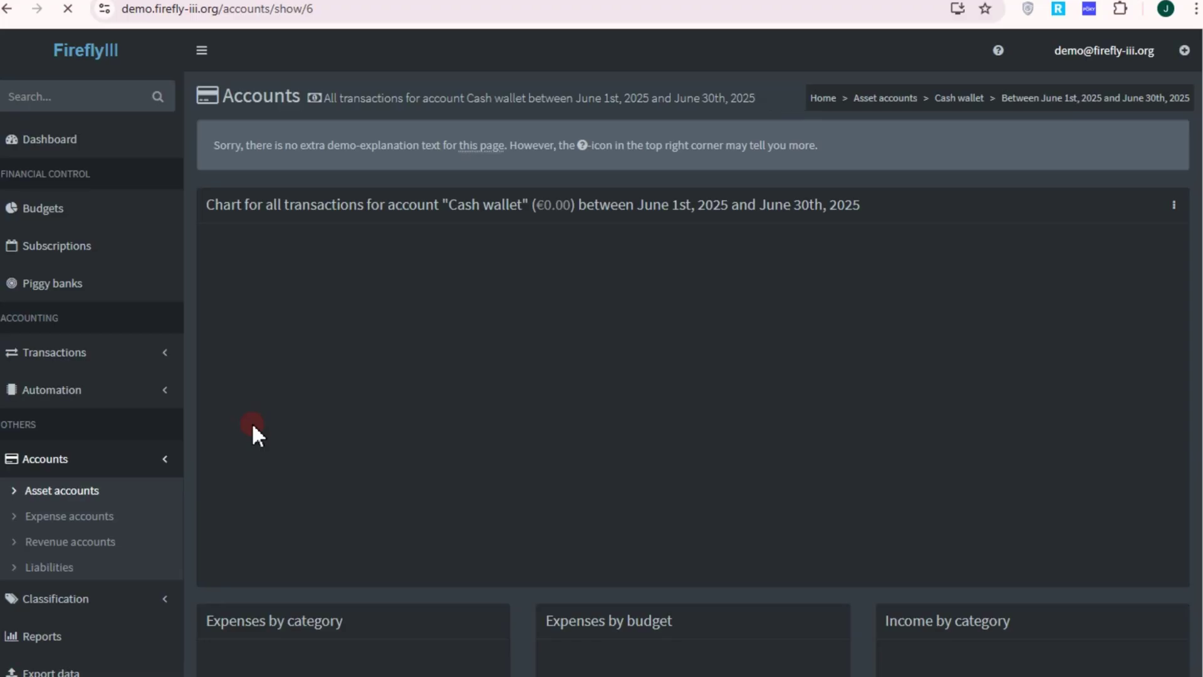
pyautogui.scroll(-4, 563, 487)
pyautogui.scroll(4, 662, 502)
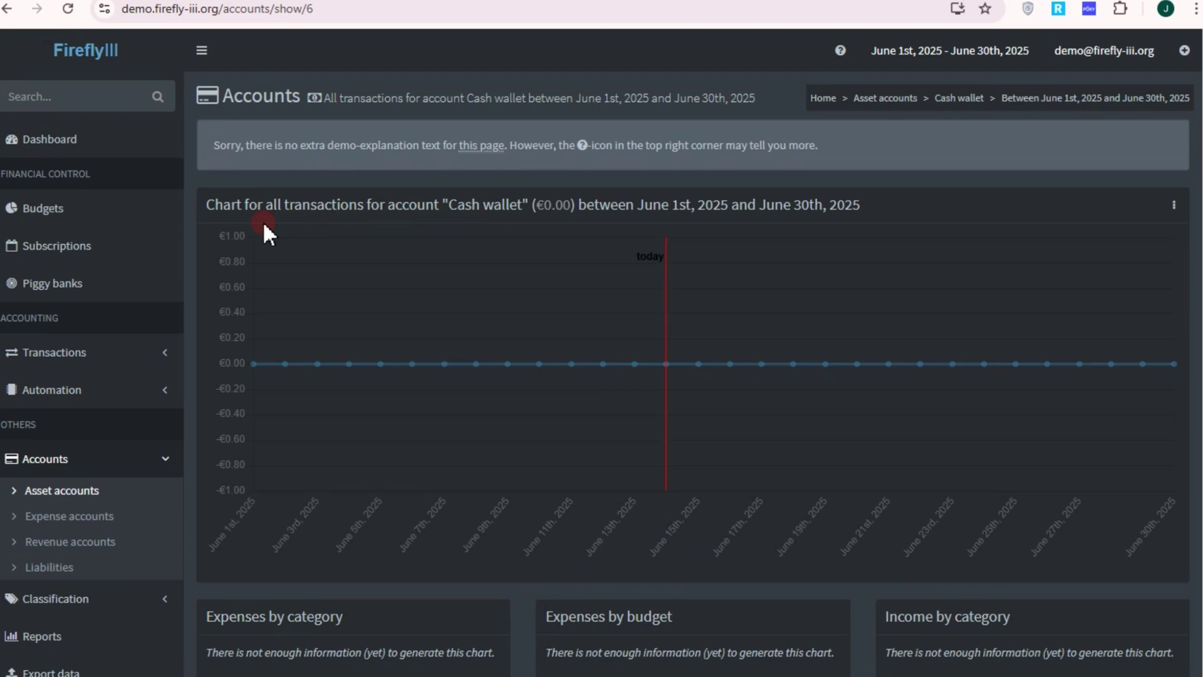
pyautogui.scroll(-3, 932, 389)
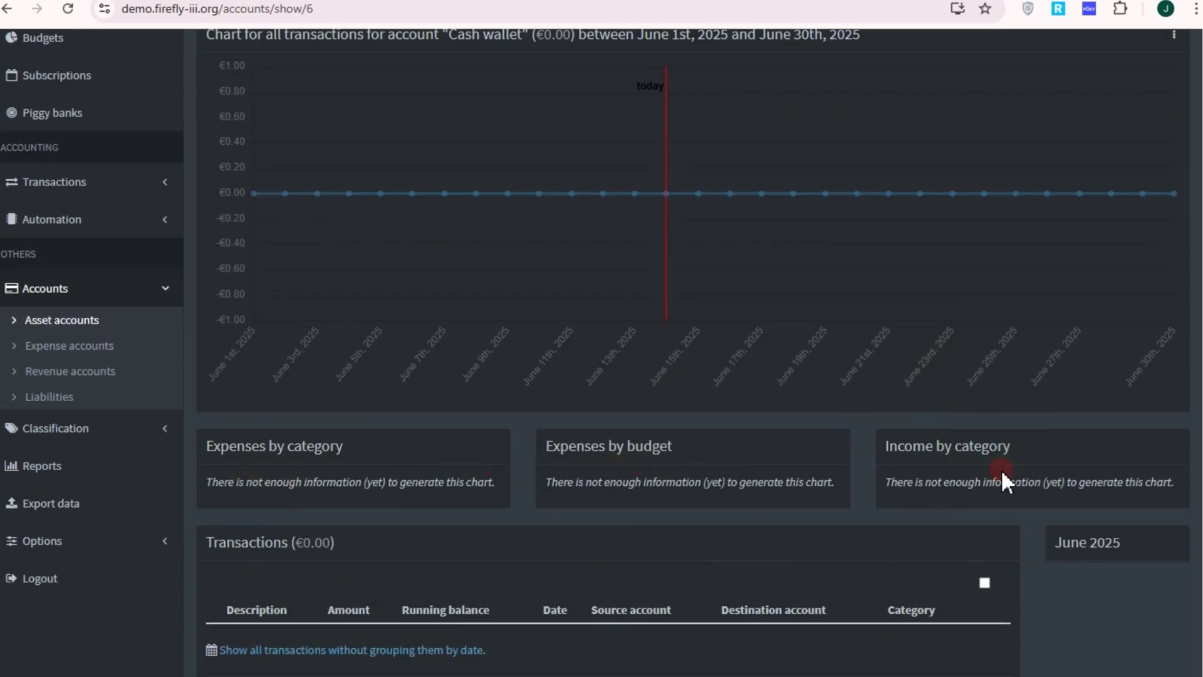
pyautogui.scroll(-1, 1002, 482)
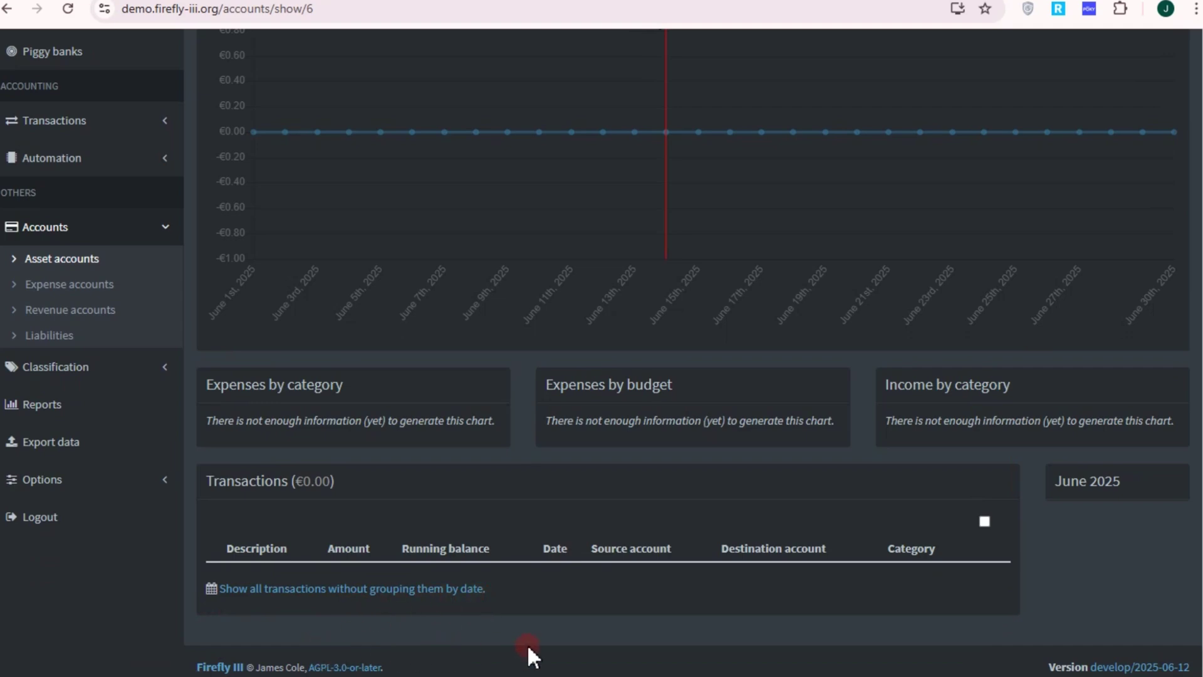
pyautogui.scroll(4, 527, 649)
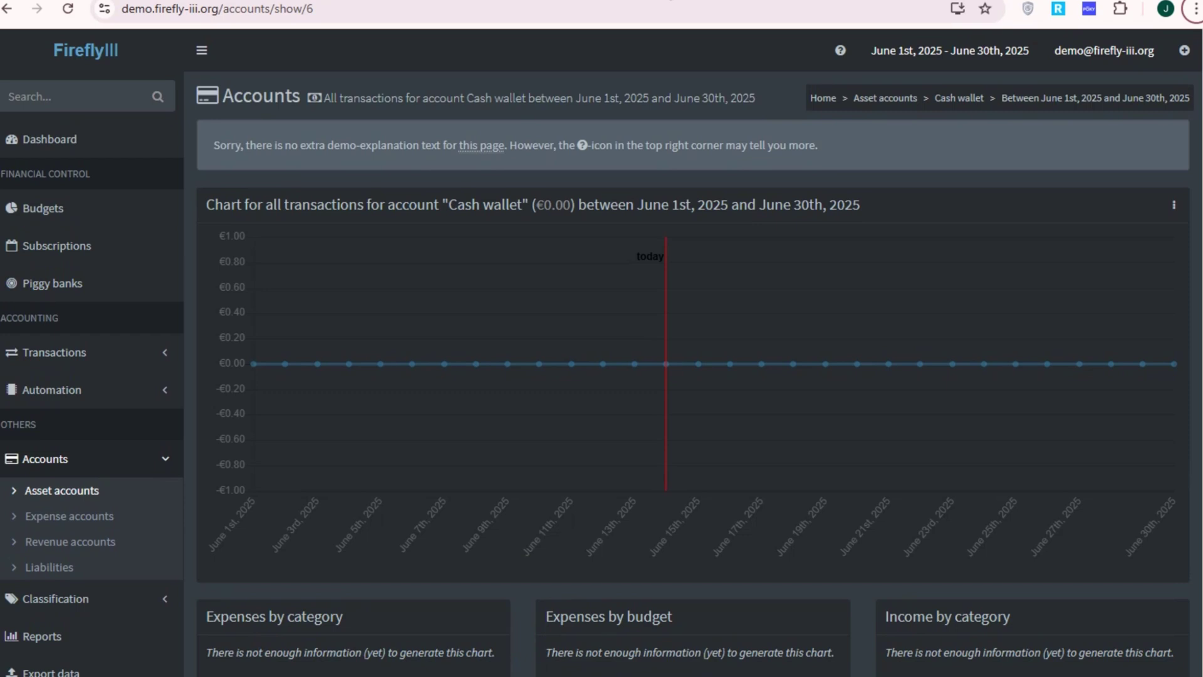
# Browse the Automation rules, then start a new recurring transaction.
pyautogui.click(40, 391)
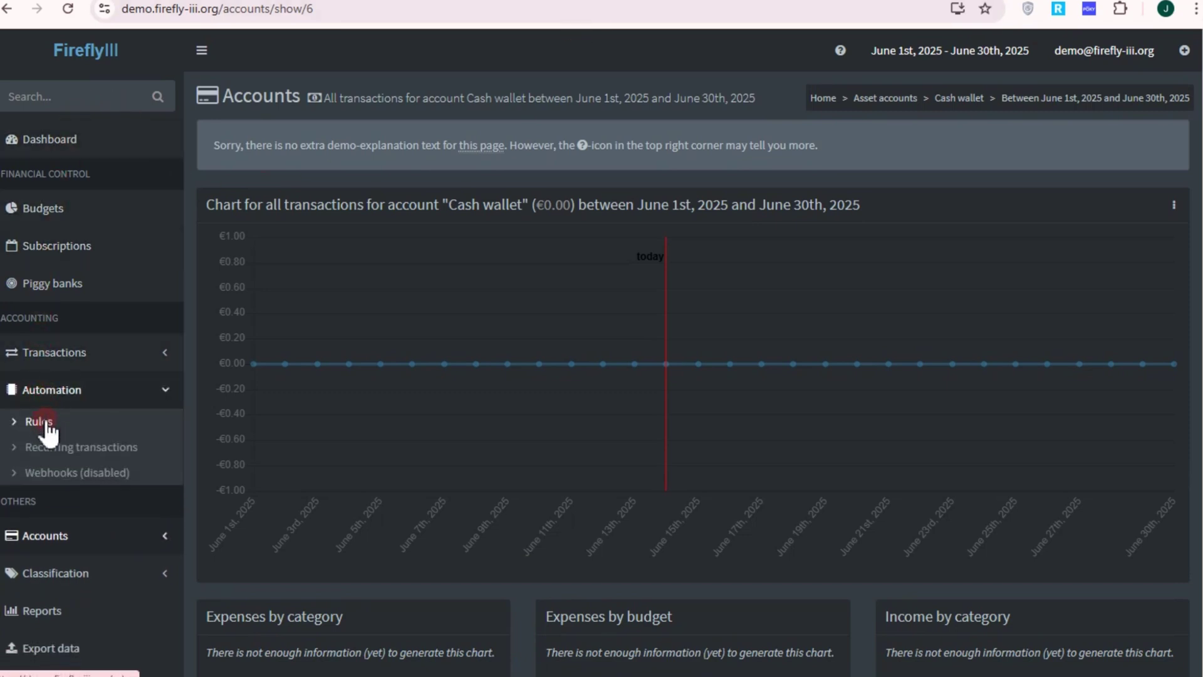
pyautogui.click(47, 422)
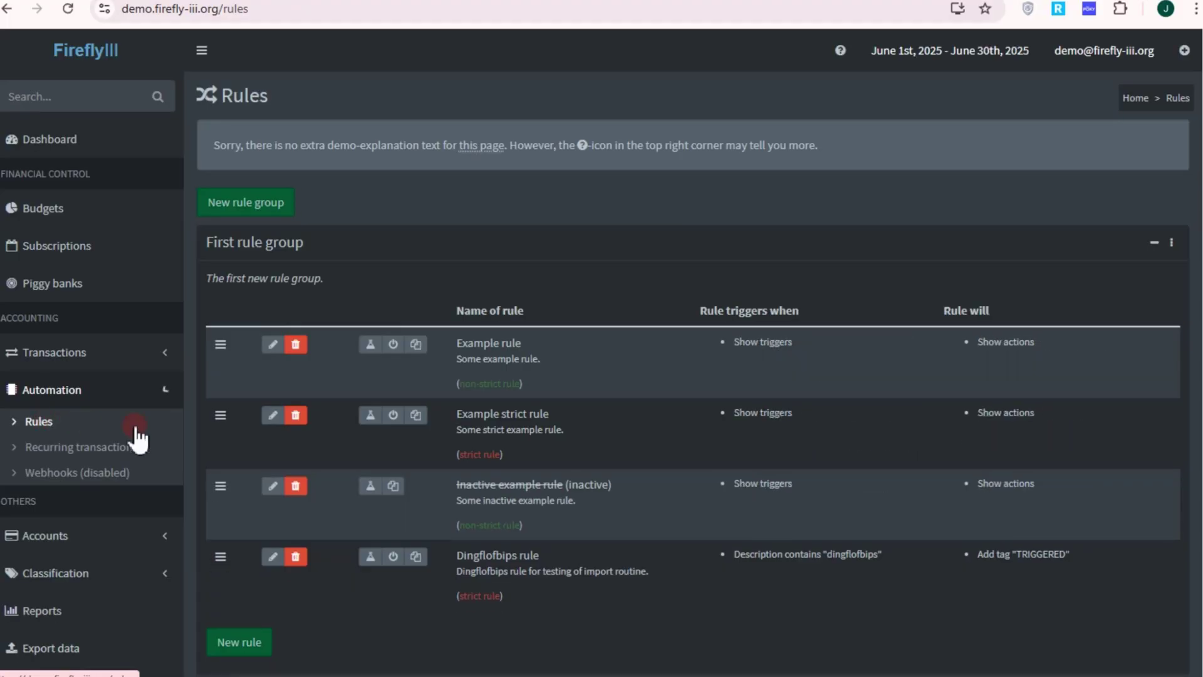
pyautogui.click(264, 202)
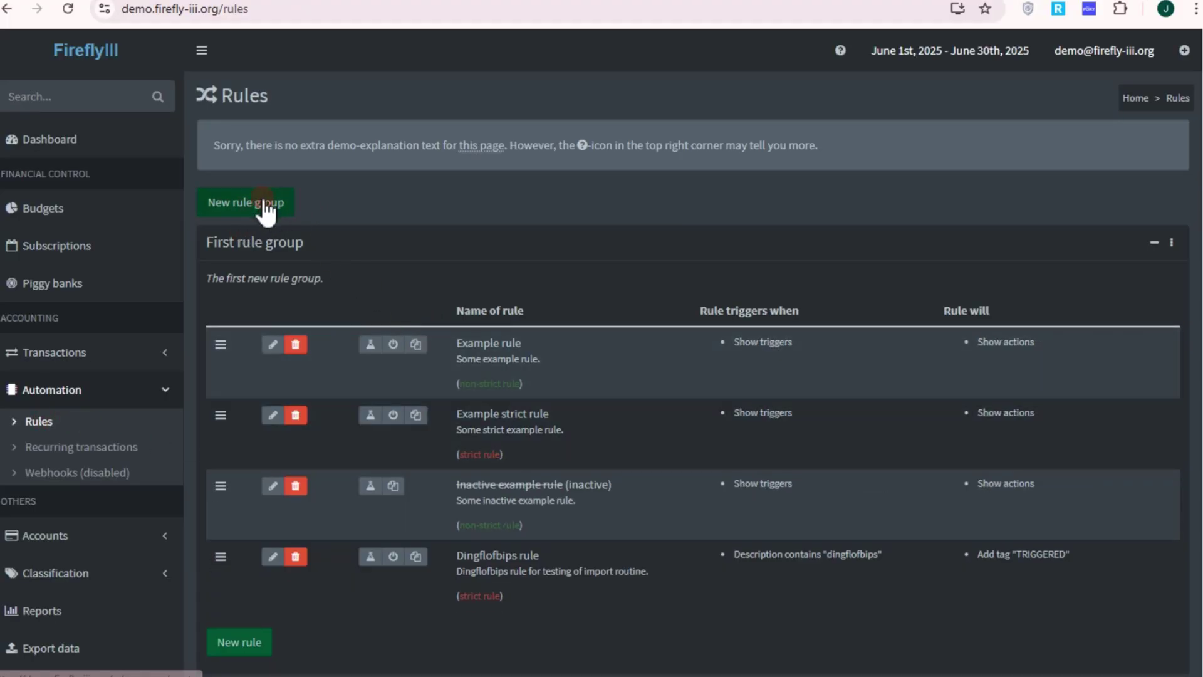
pyautogui.click(116, 448)
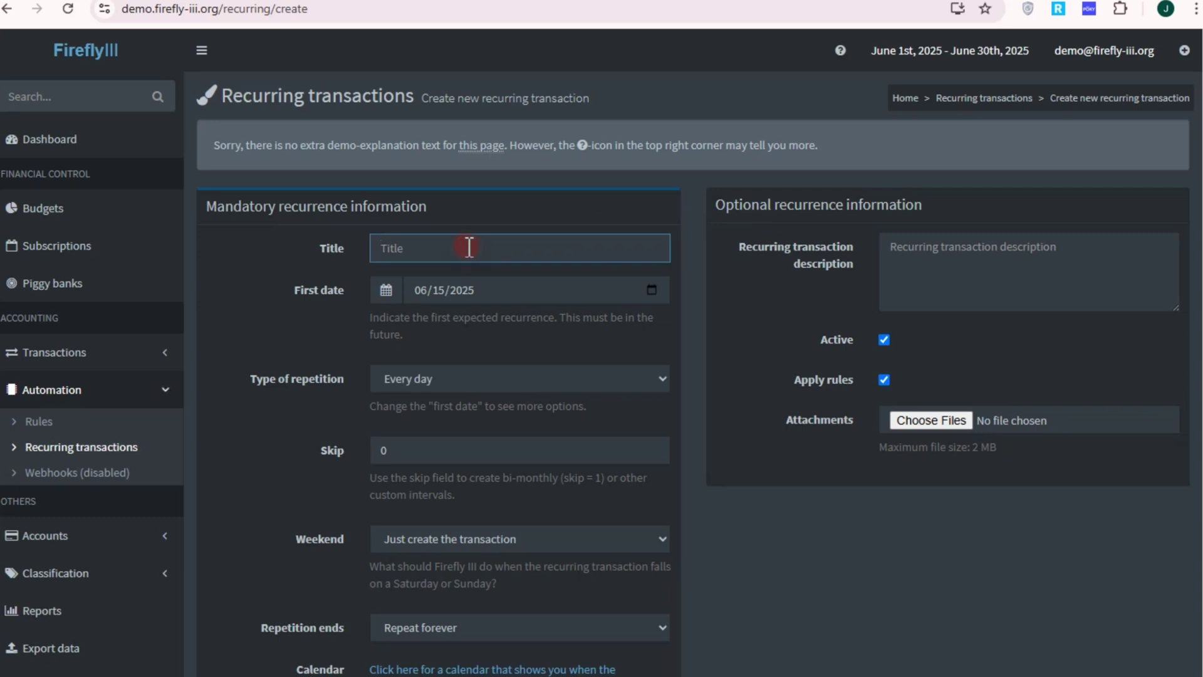
# Title the recurring transaction 'Bill', repeating every week on Sunday, then go to the Recurring transactions list.
pyautogui.write('Bill')
pyautogui.click(524, 382)
pyautogui.click(496, 423)
pyautogui.scroll(-3, 530, 481)
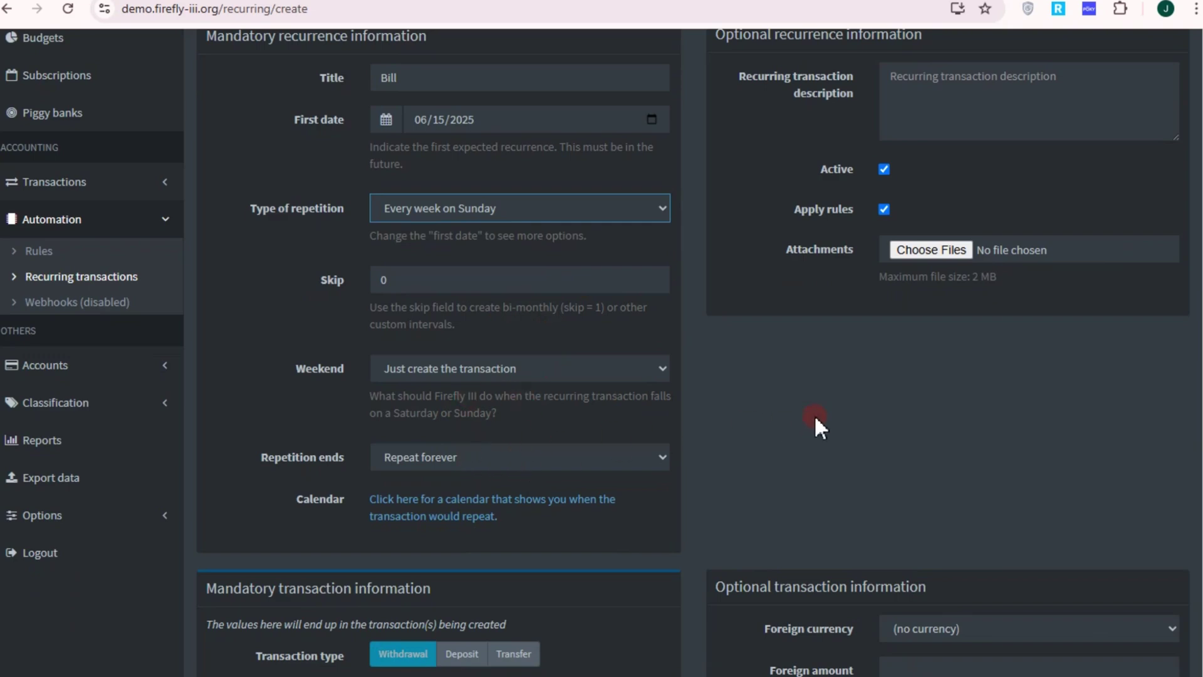
pyautogui.scroll(3, 816, 421)
pyautogui.scroll(-6, 960, 357)
pyautogui.scroll(-5, 961, 375)
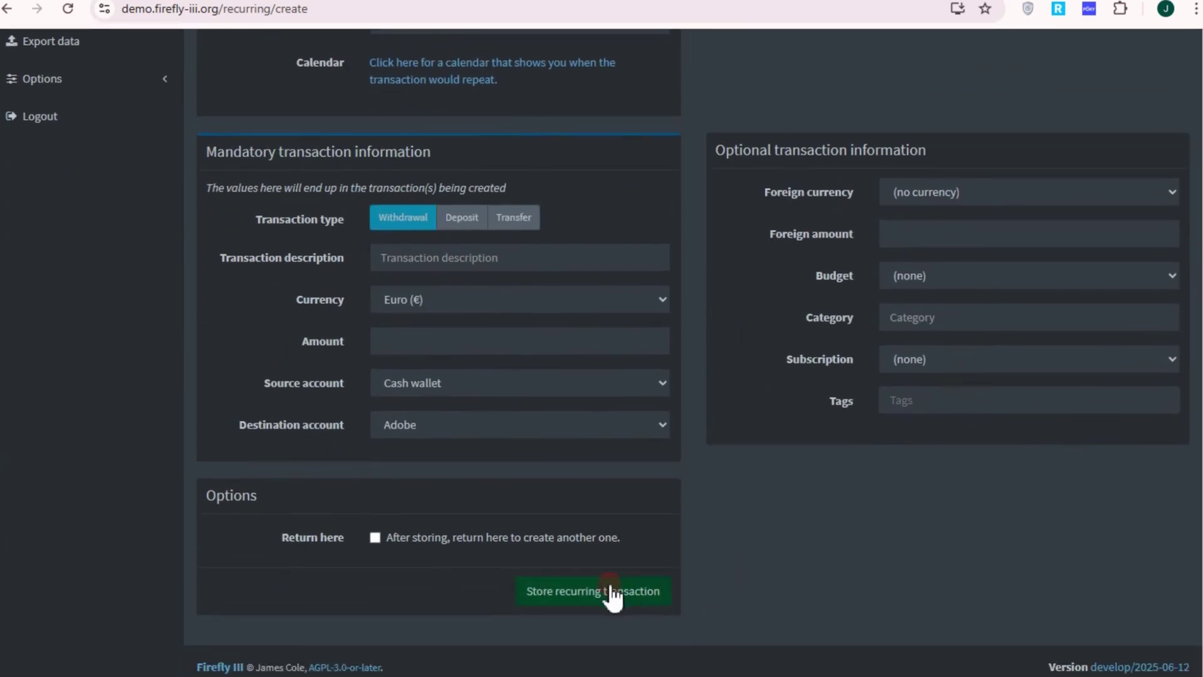
pyautogui.click(583, 589)
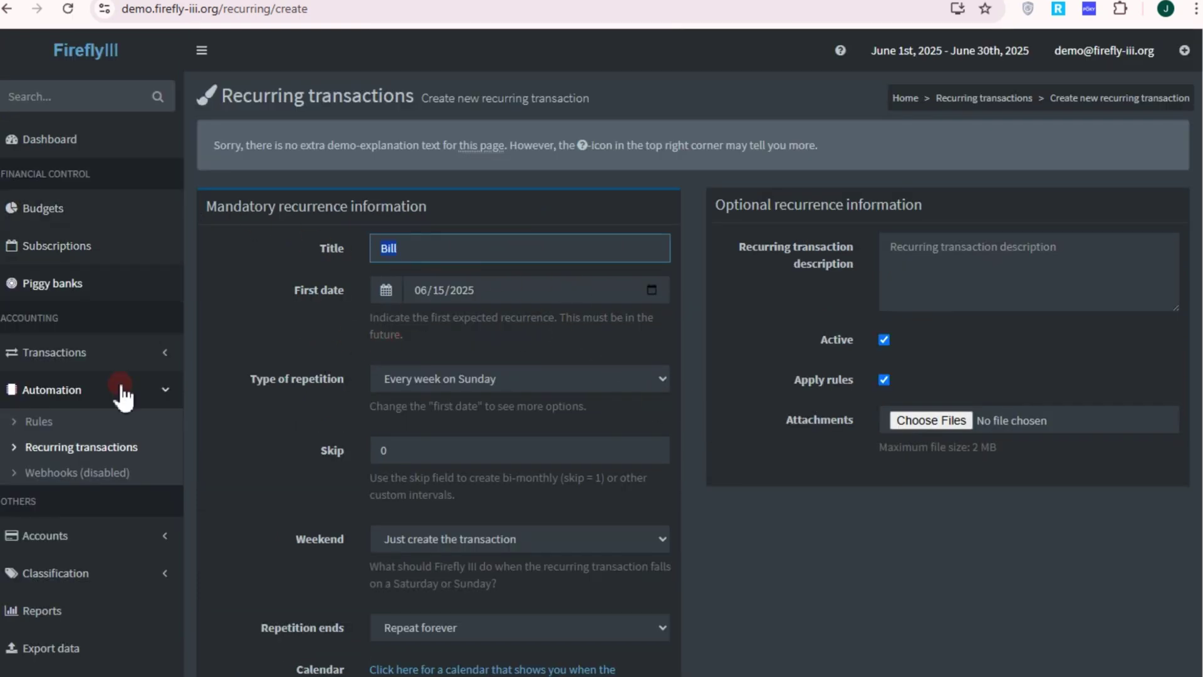
# From the recurring transactions list, start another new recurring transaction.
pyautogui.click(102, 449)
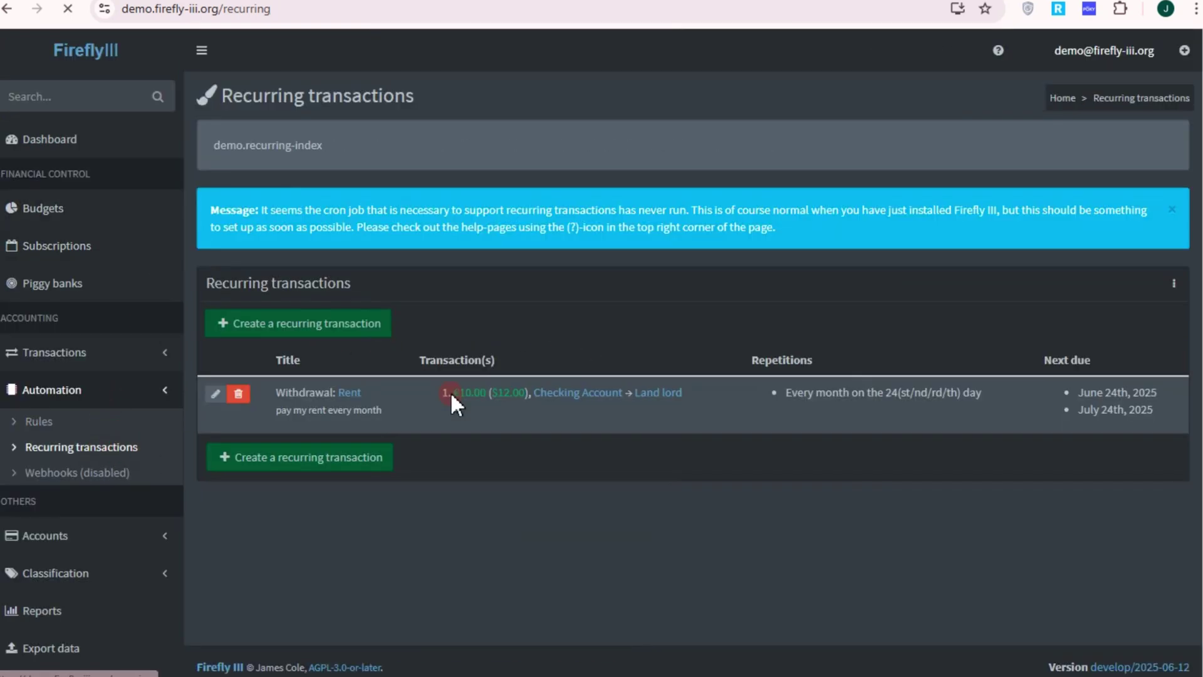
pyautogui.click(350, 393)
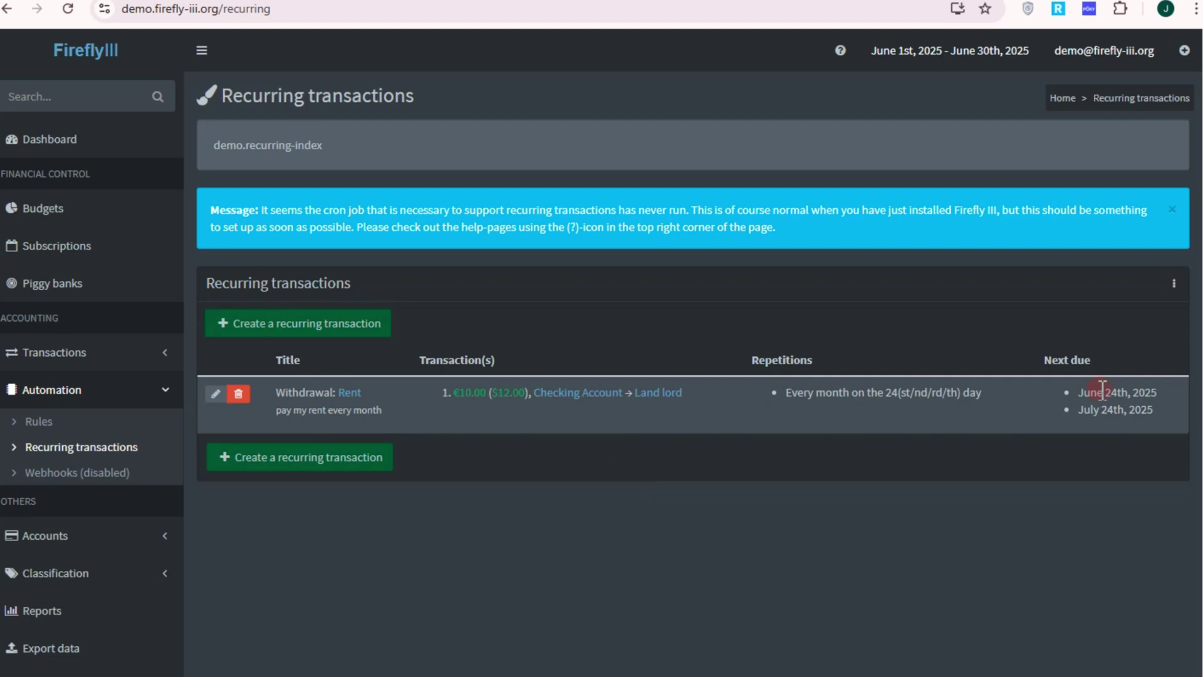
pyautogui.click(279, 462)
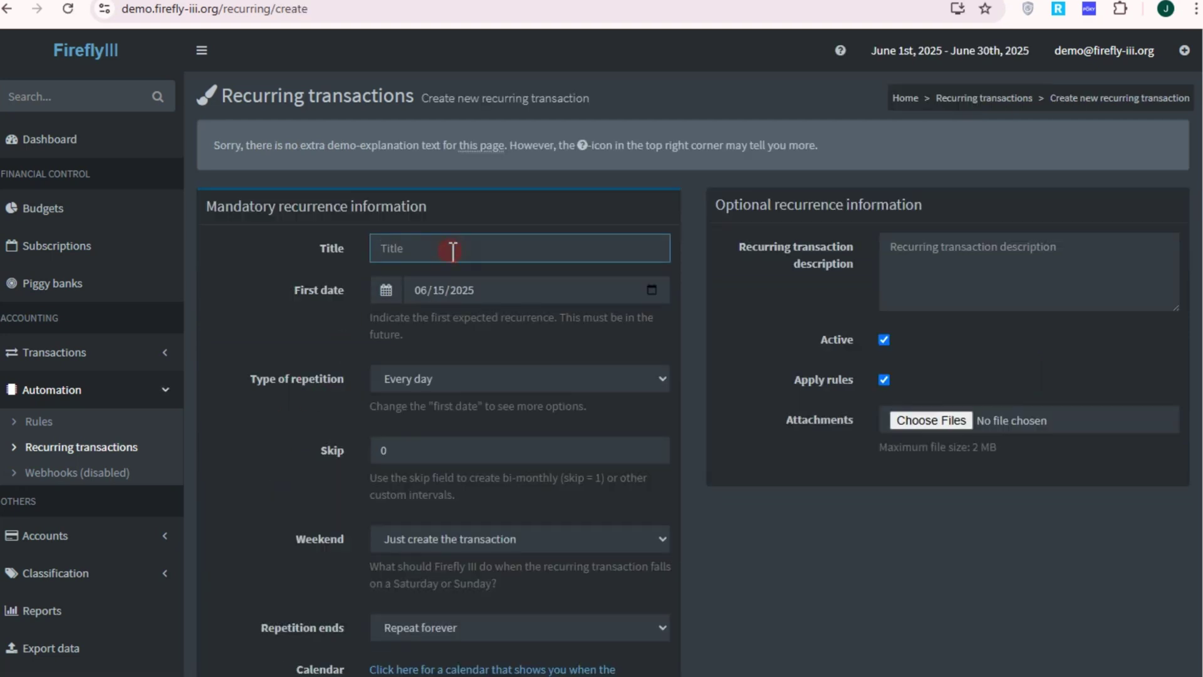
# Store recurring transaction 'Store', repeating monthly on the 3rd Sunday until a set date.
pyautogui.write('Store')
pyautogui.click(527, 381)
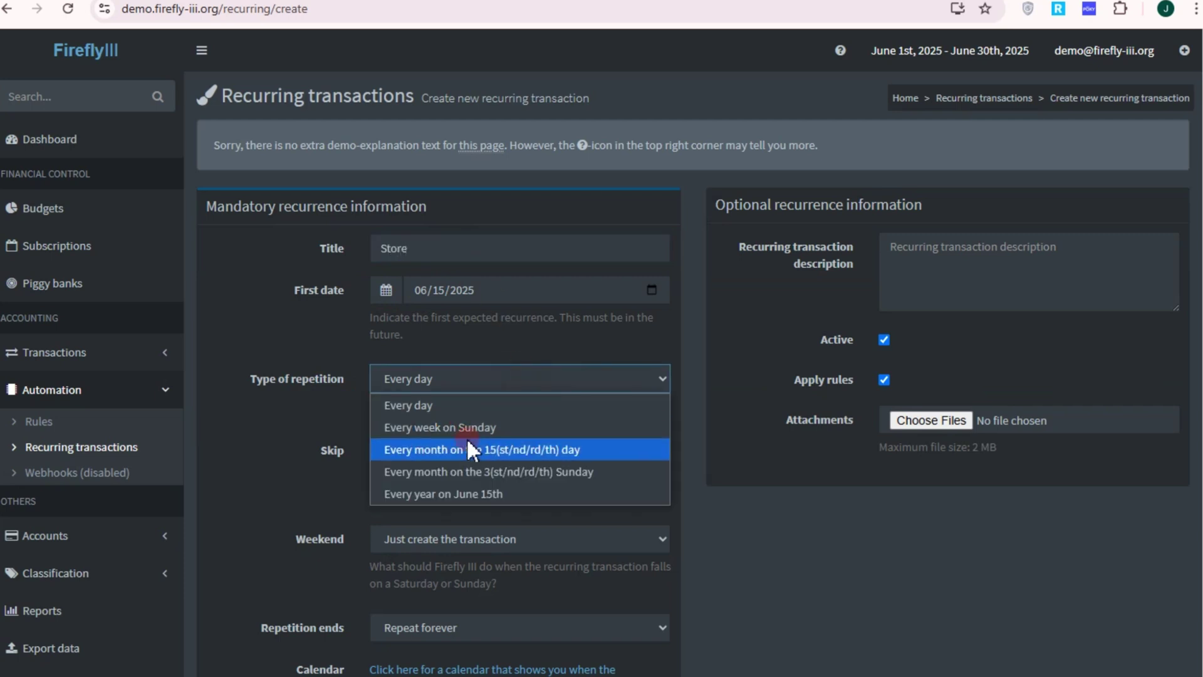
pyautogui.click(467, 472)
pyautogui.scroll(-1, 523, 495)
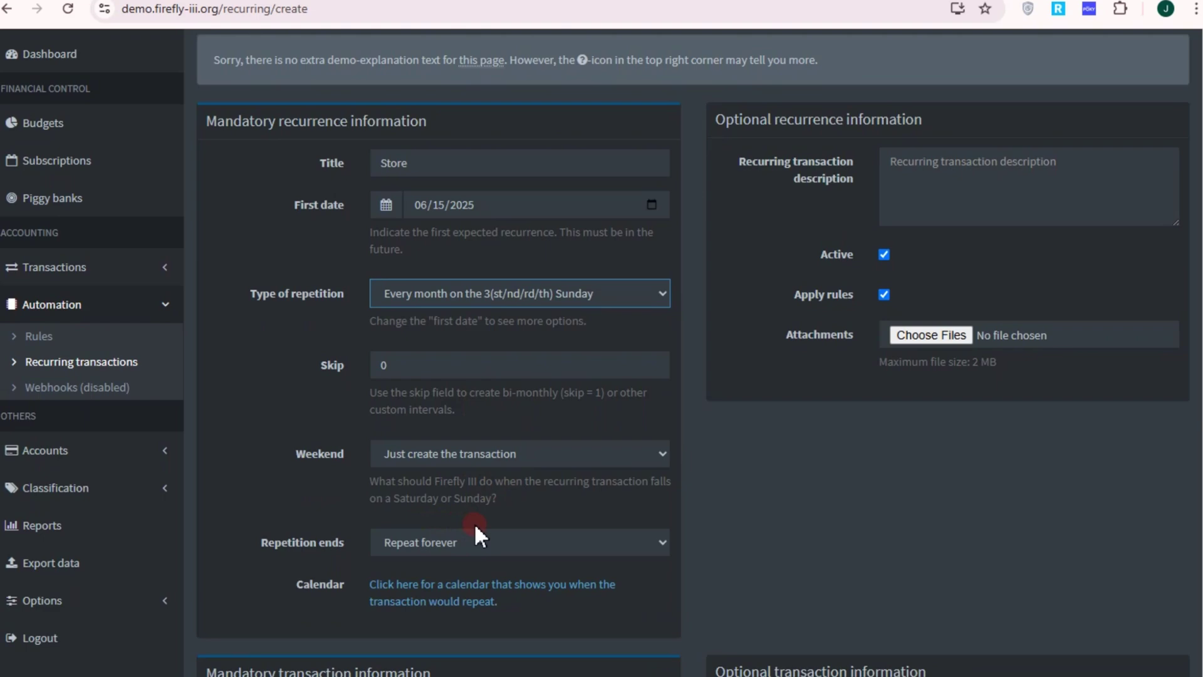
pyautogui.click(472, 550)
pyautogui.click(465, 595)
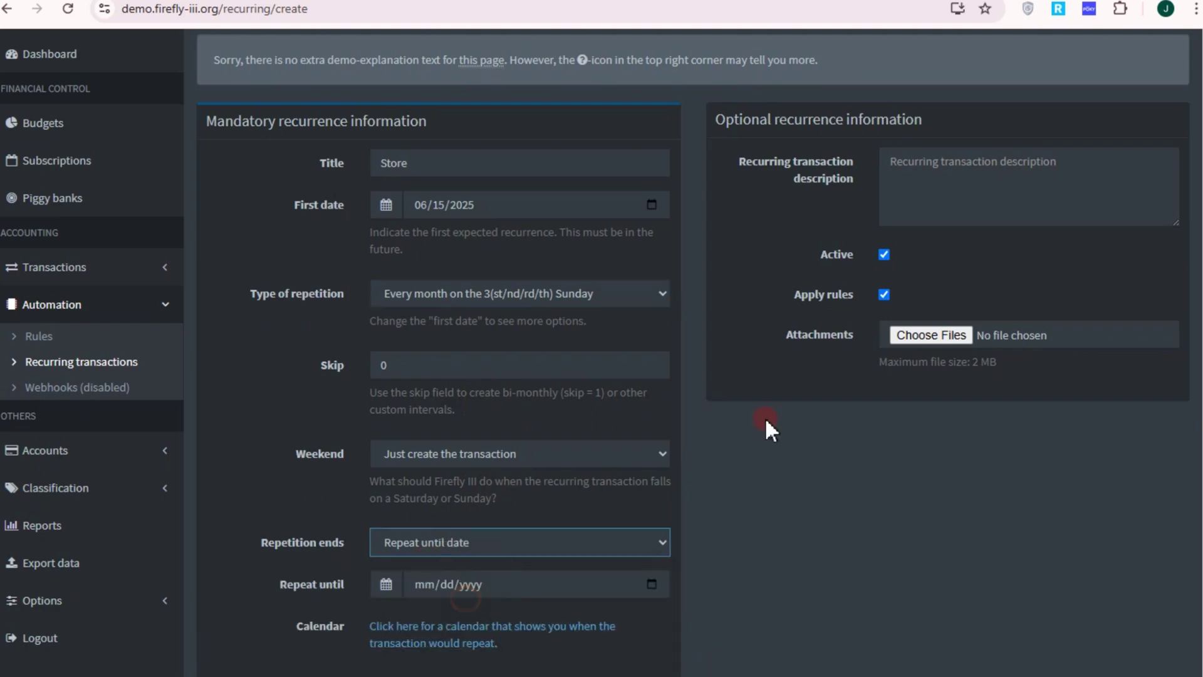
pyautogui.scroll(1, 896, 241)
pyautogui.scroll(1, 896, 241)
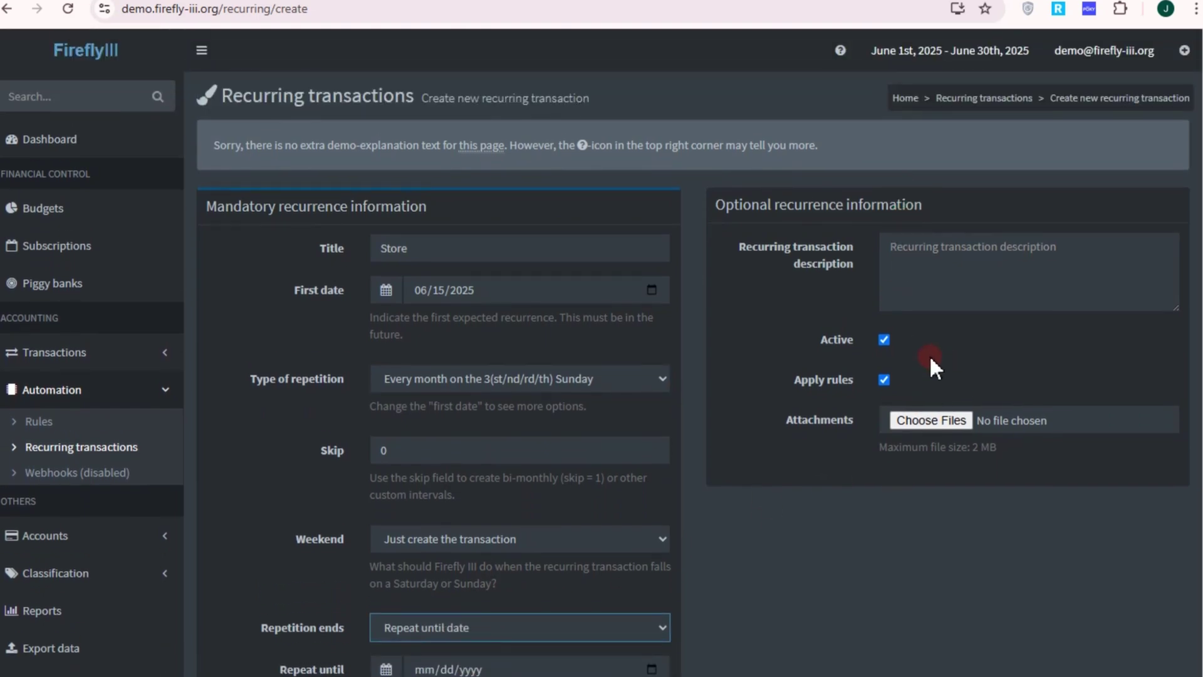
pyautogui.scroll(-8, 468, 528)
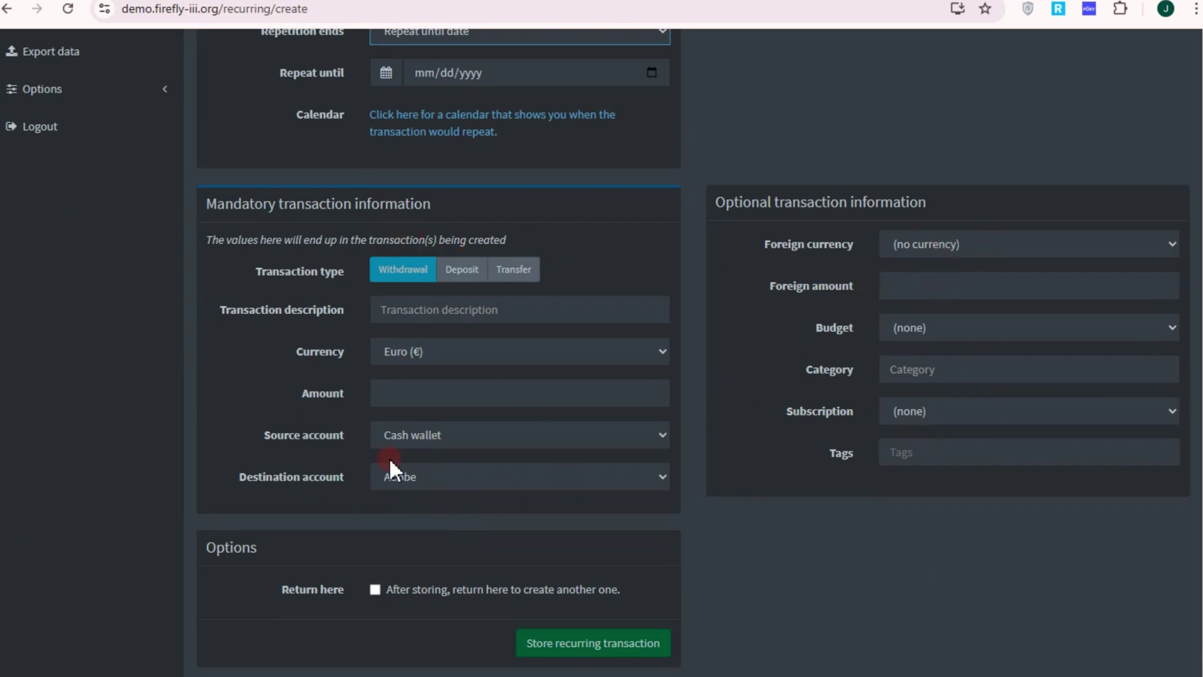
pyautogui.click(611, 642)
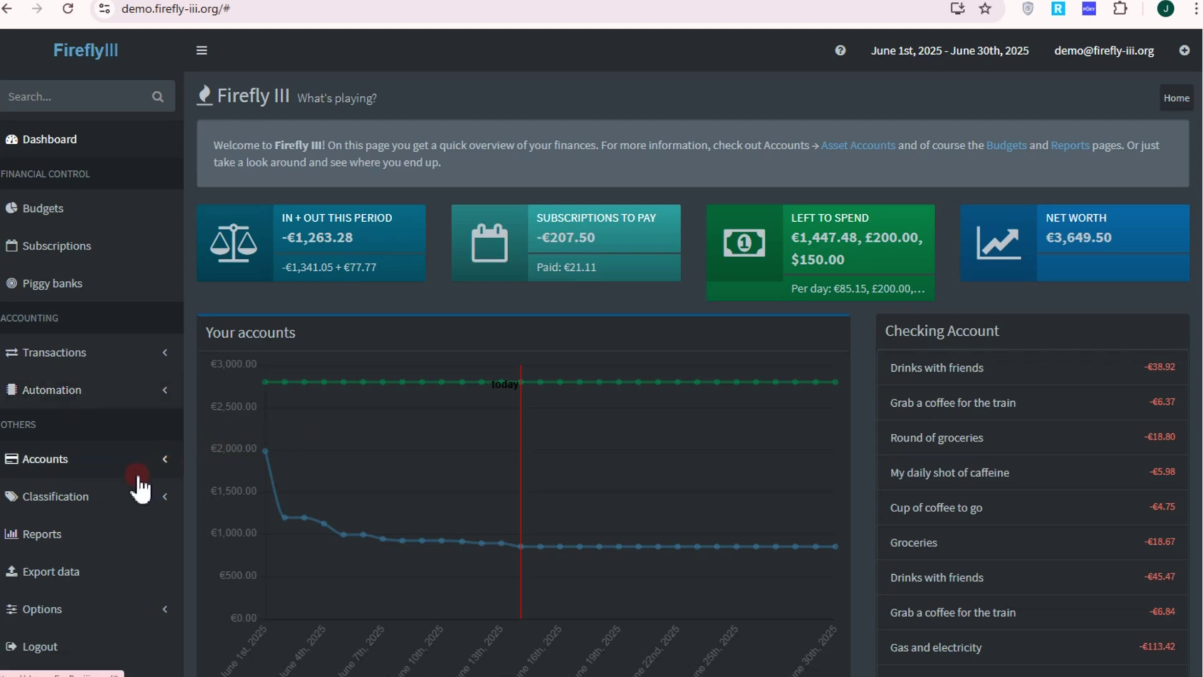
# Go from the Subscriptions overview to a blank new subscription form, ready for a name.
pyautogui.click(108, 257)
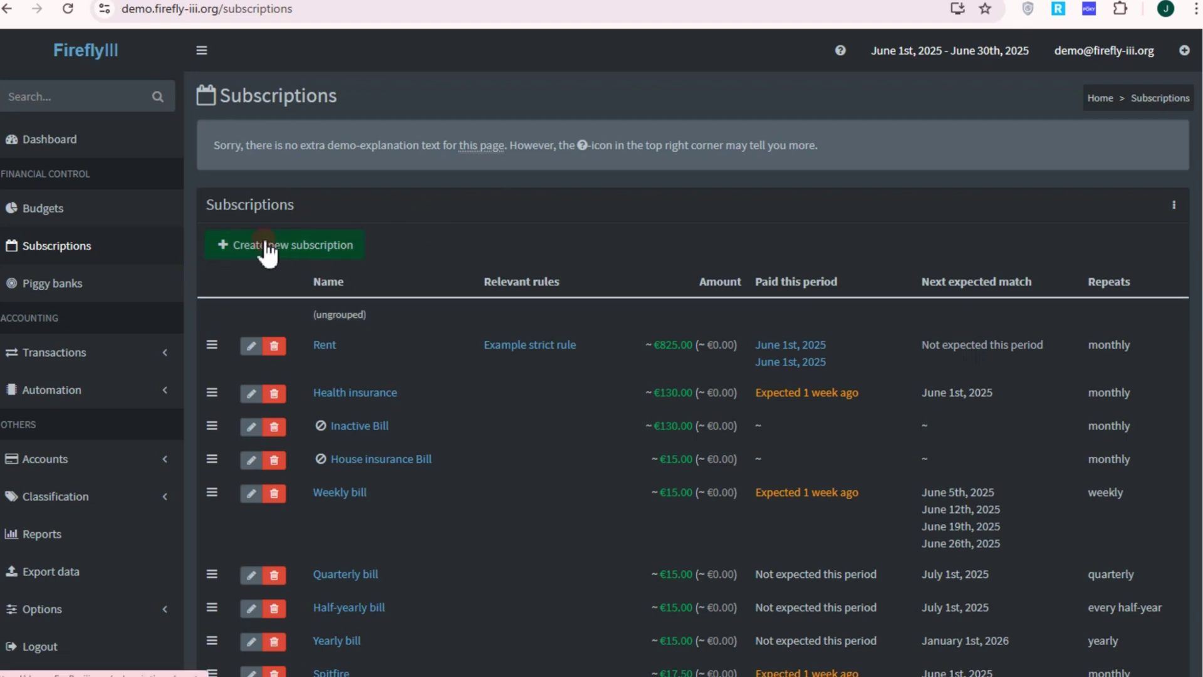
pyautogui.click(269, 247)
pyautogui.click(489, 254)
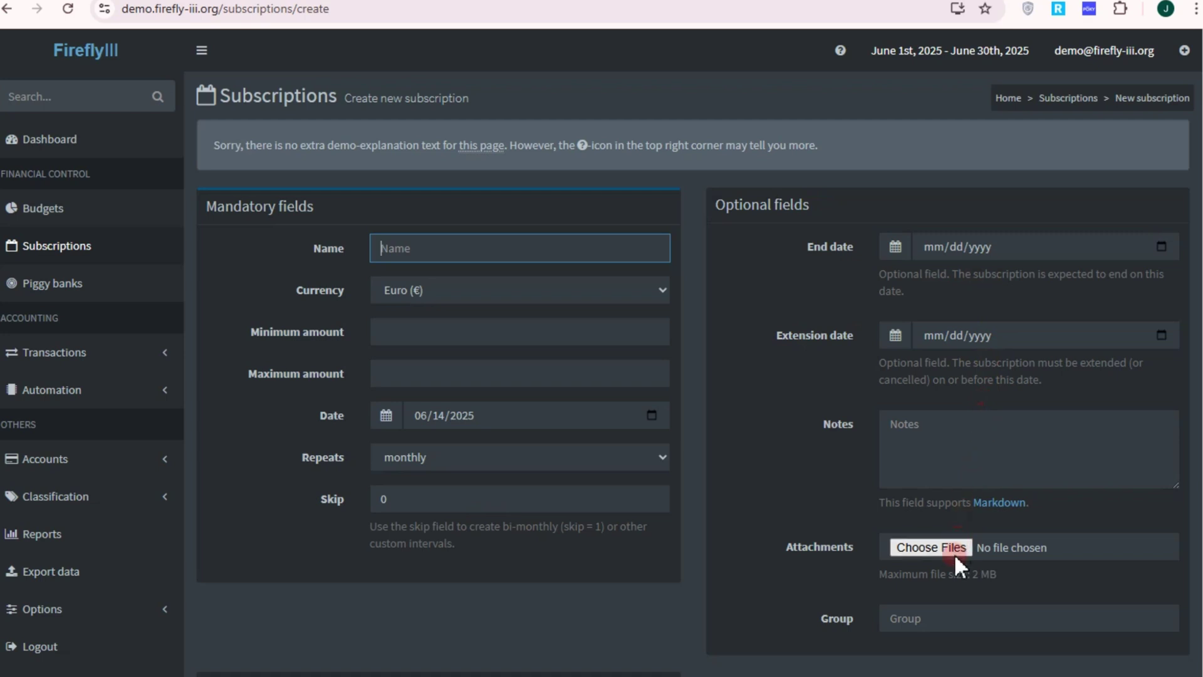
pyautogui.scroll(-2, 91, 527)
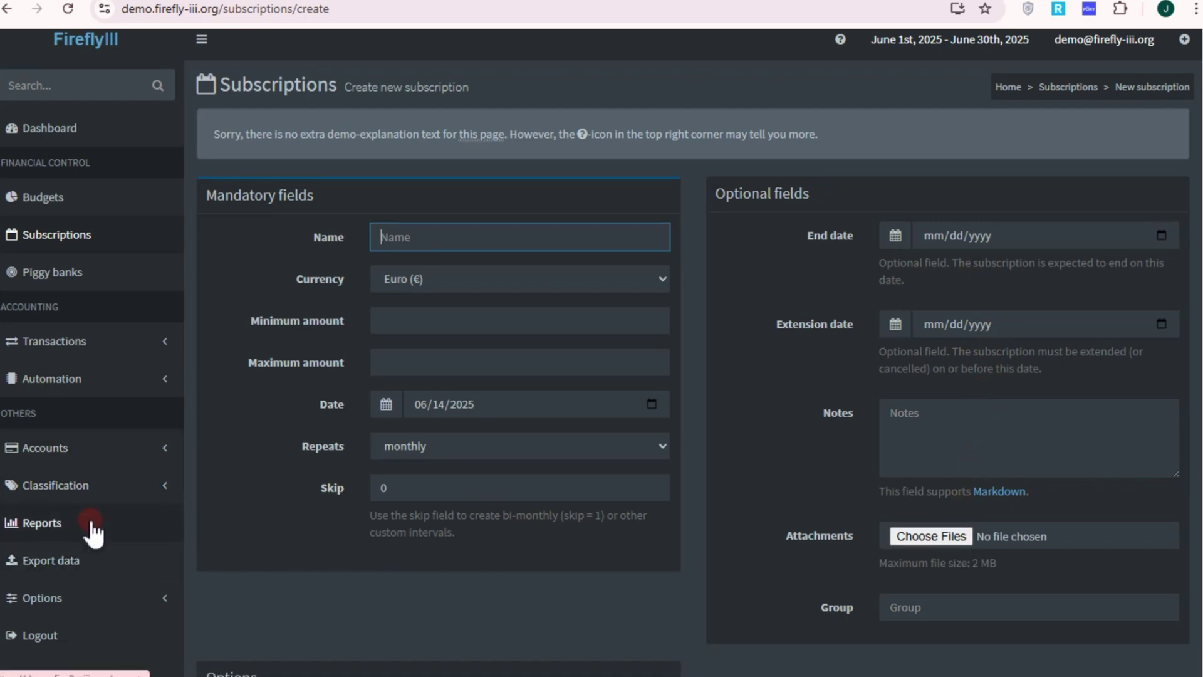
# View the Export data page, then the Profile page under Options.
pyautogui.click(96, 493)
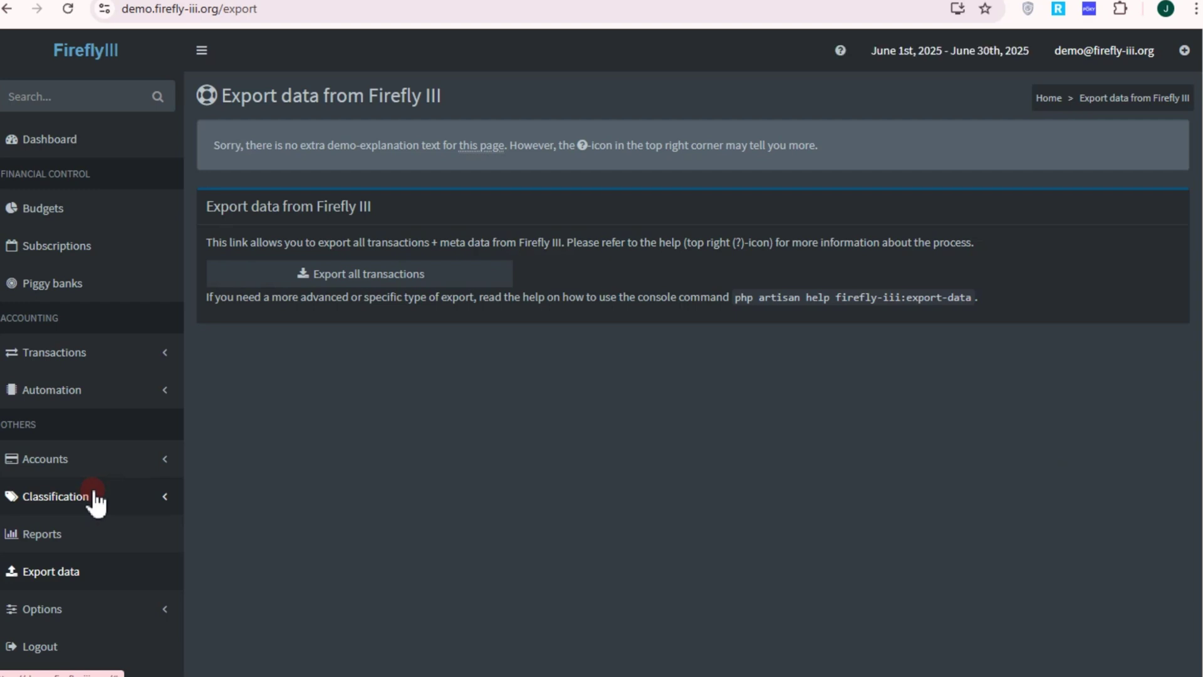
pyautogui.click(97, 611)
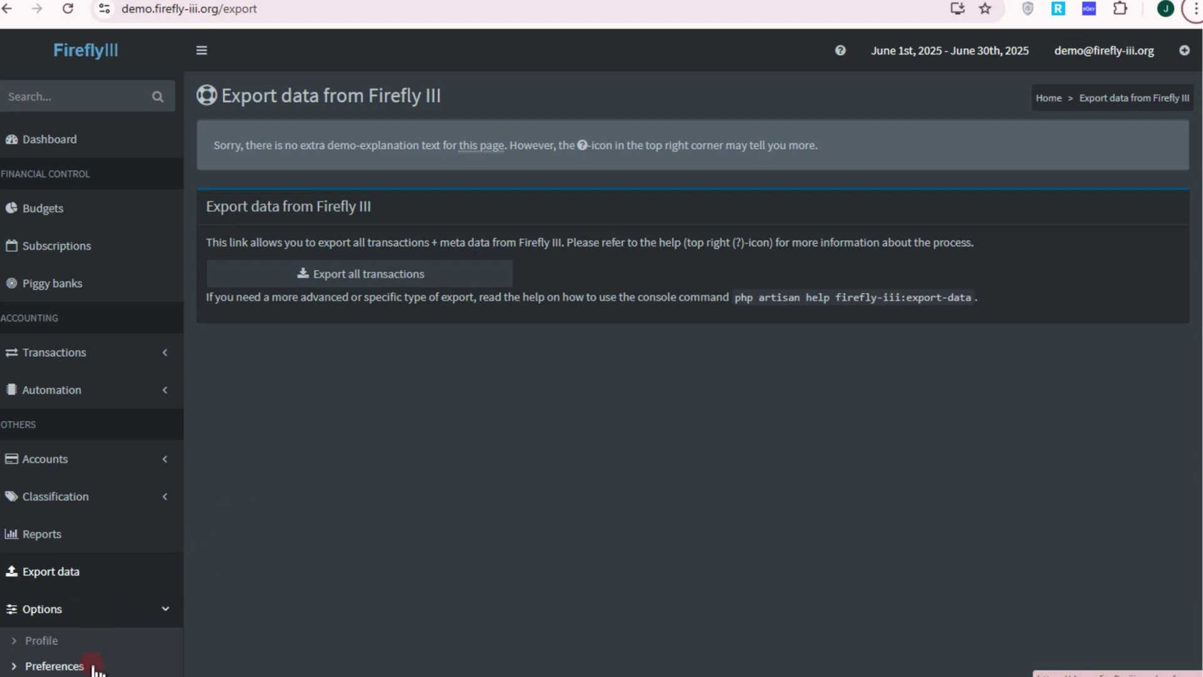
pyautogui.click(93, 644)
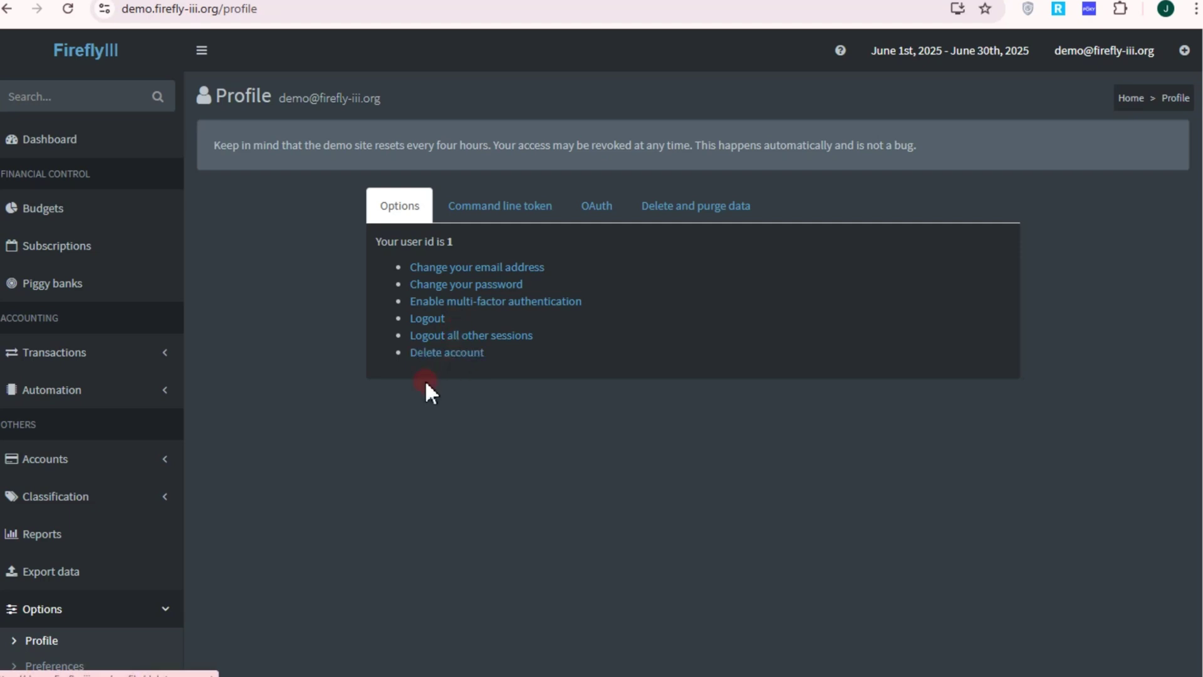
# Look over the dashboard's charts and panels, then open View your asset accounts.
pyautogui.click(78, 146)
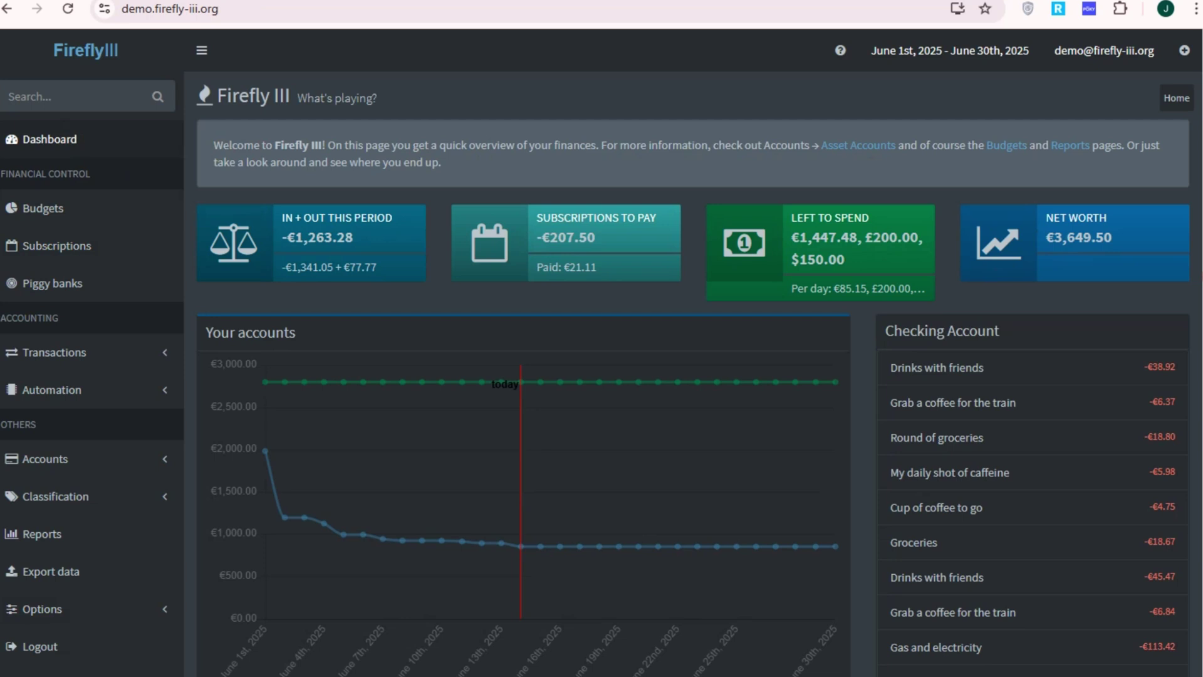
pyautogui.scroll(-1, 1091, 422)
pyautogui.scroll(-7, 1090, 422)
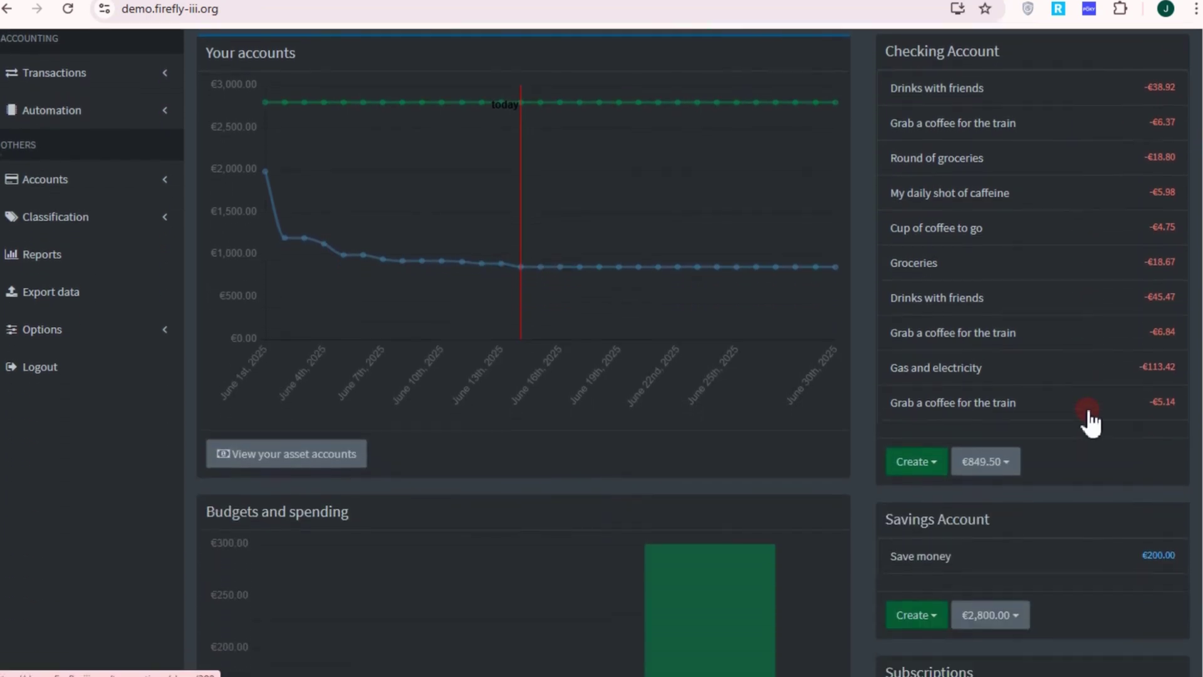
pyautogui.scroll(-4, 1089, 413)
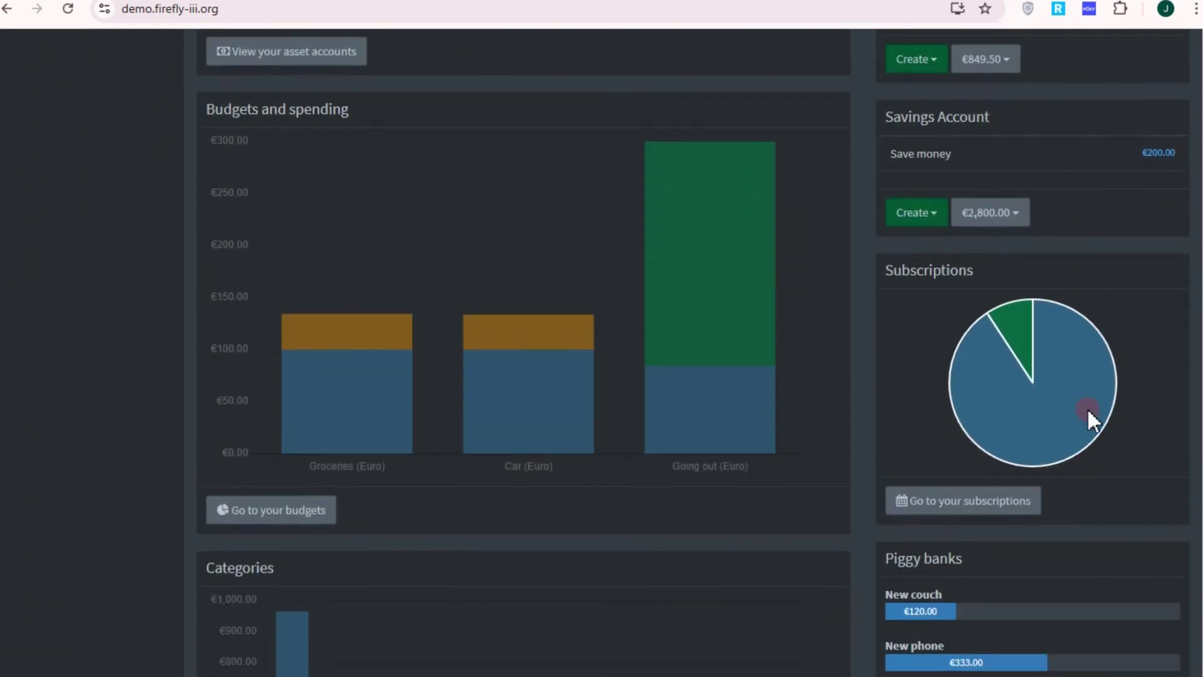
pyautogui.scroll(-7, 1089, 407)
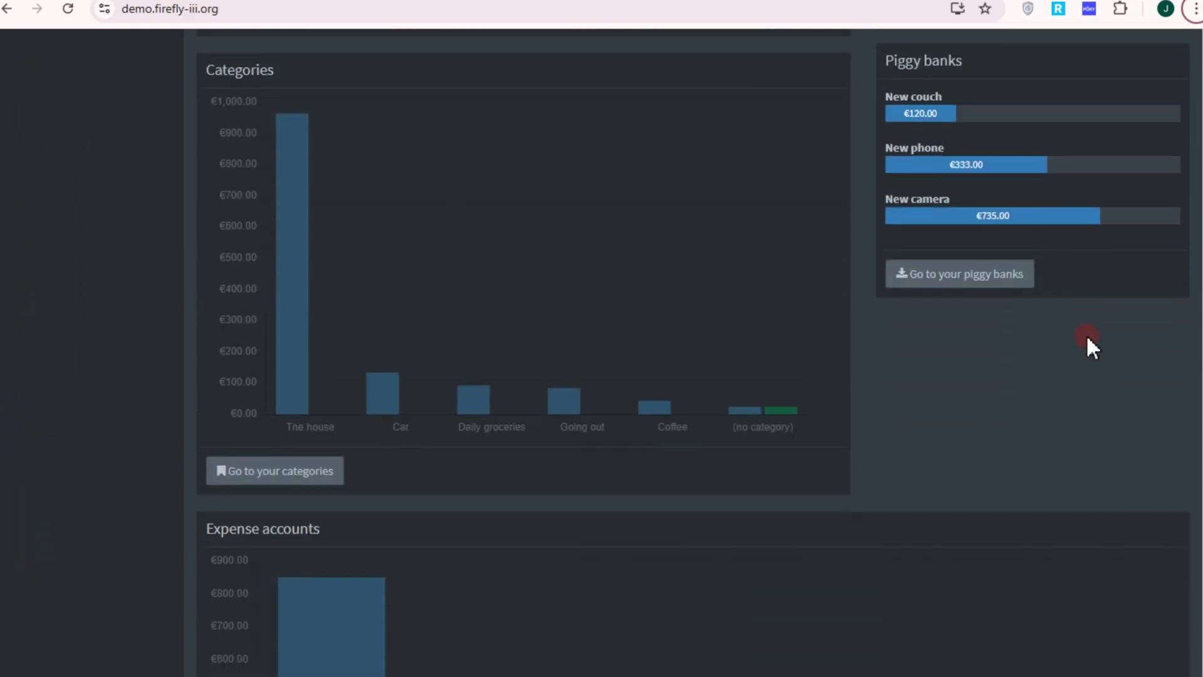
pyautogui.scroll(10, 1087, 339)
pyautogui.scroll(10, 1087, 338)
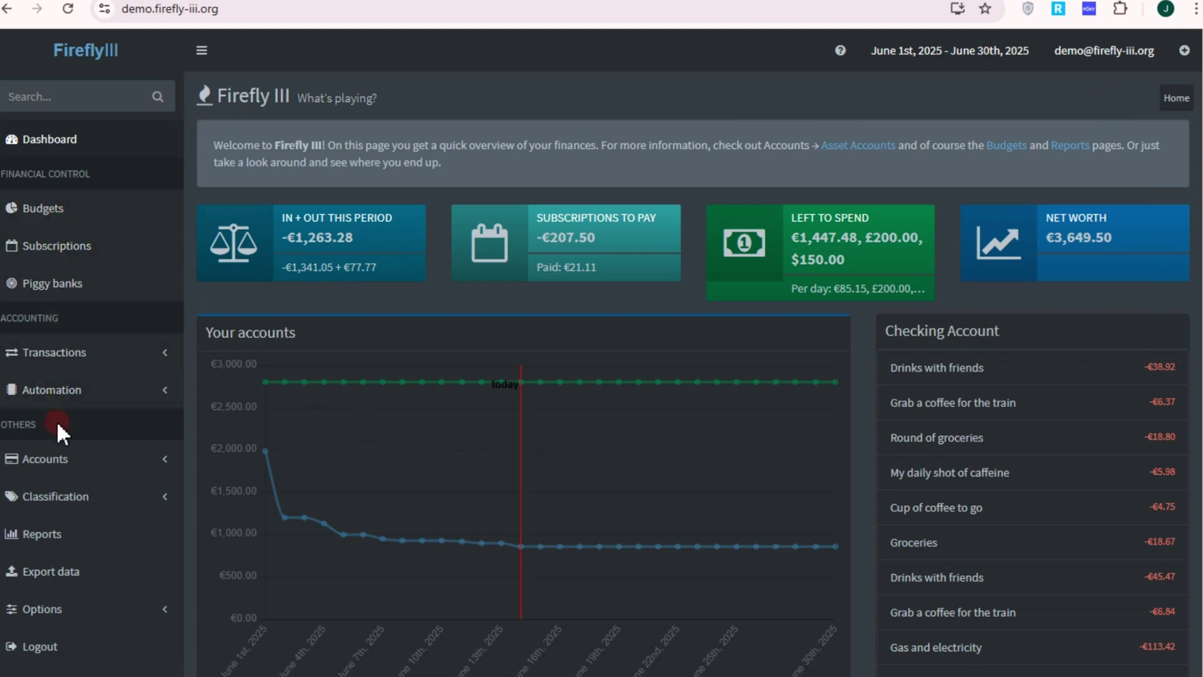
pyautogui.scroll(-1, 37, 457)
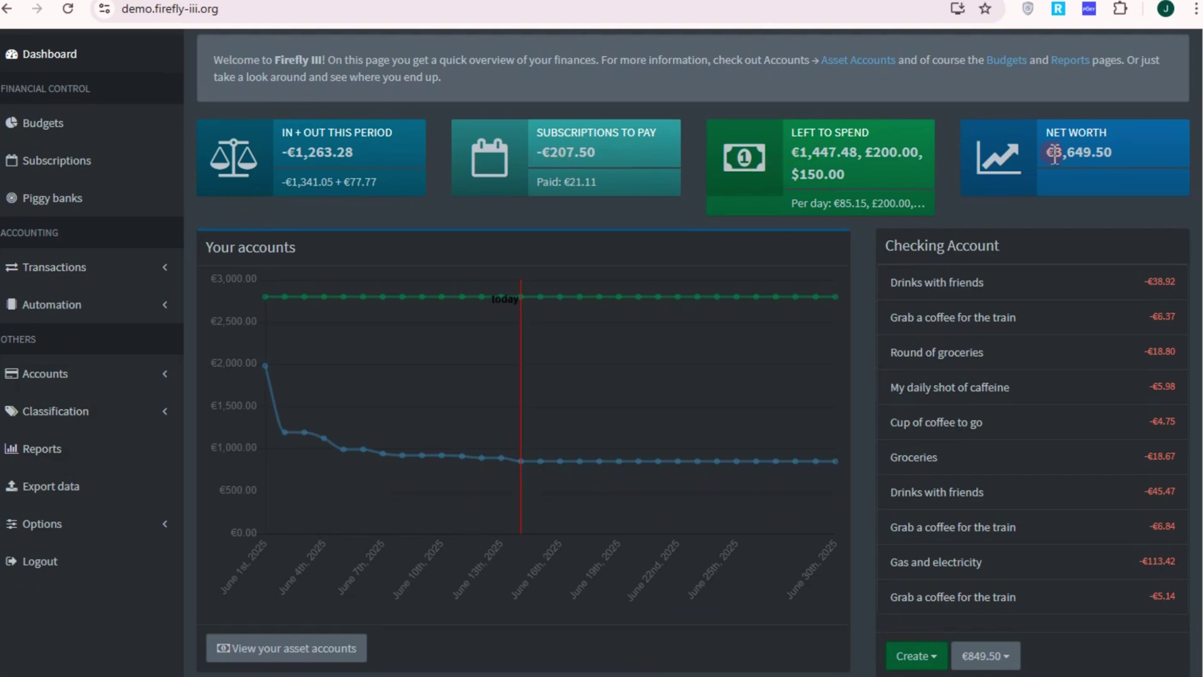
pyautogui.click(349, 650)
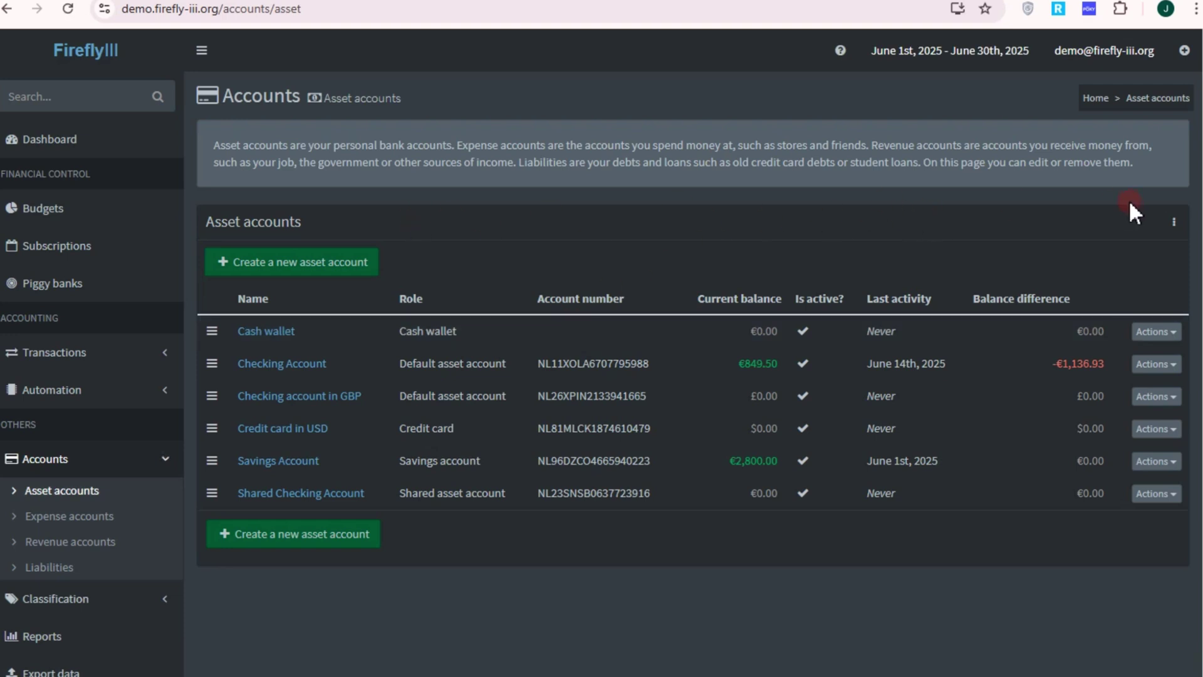